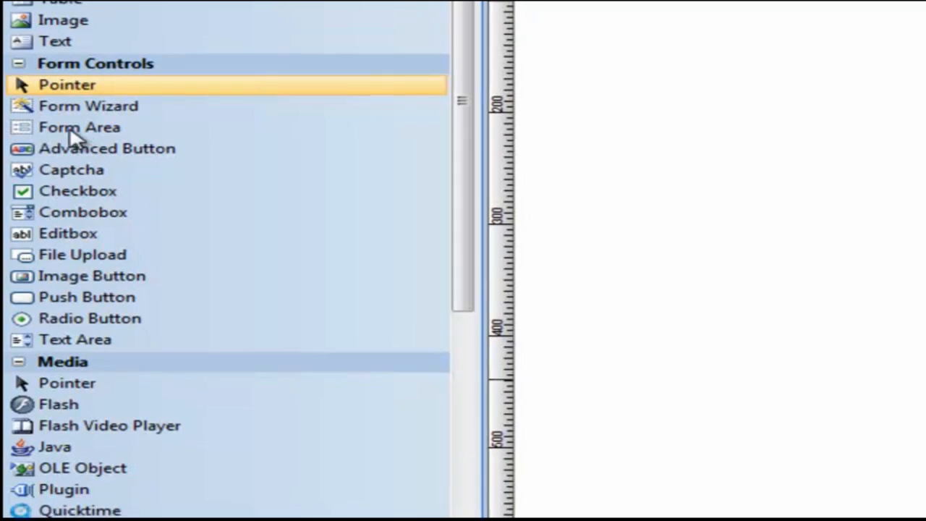
# Draw a form area about 410 by 355 pixels on the page and shift it left to about the 100-pixel ruler mark
pyautogui.click(72, 129)
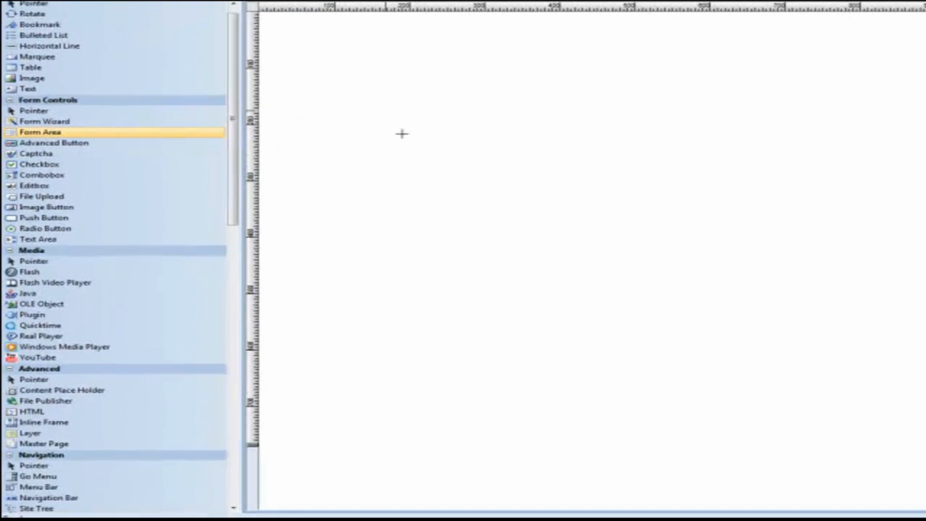
pyautogui.moveTo(386, 111)
pyautogui.mouseDown()
pyautogui.moveTo(560, 248)
pyautogui.moveTo(644, 277)
pyautogui.moveTo(695, 310)
pyautogui.mouseUp()
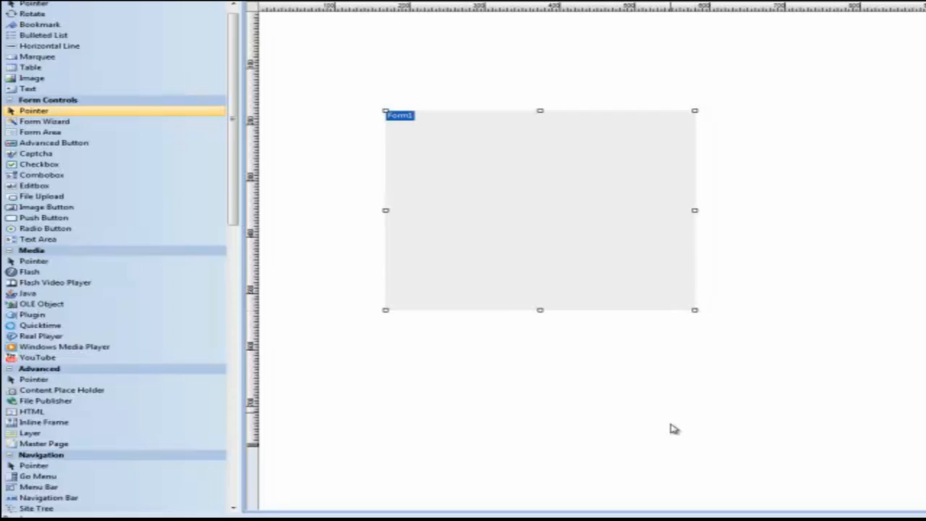
pyautogui.moveTo(497, 171); pyautogui.dragTo(448, 172)
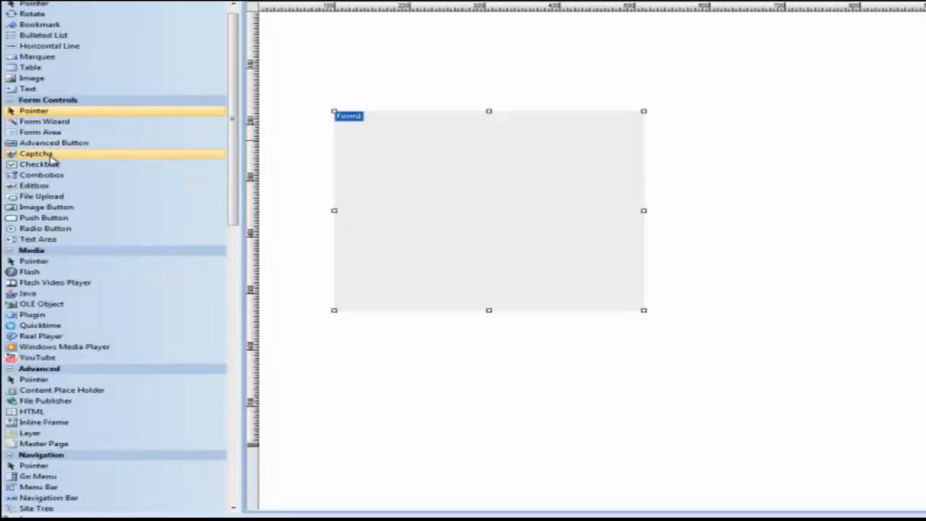
# Add an edit box about 265 pixels wide, centred near the upper edge of the form area
pyautogui.click(32, 188)
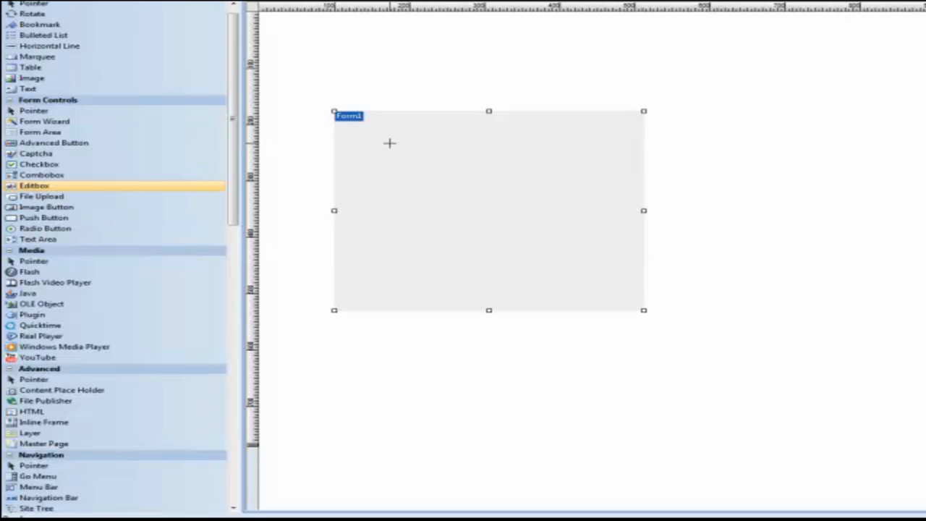
pyautogui.moveTo(389, 143); pyautogui.dragTo(589, 167)
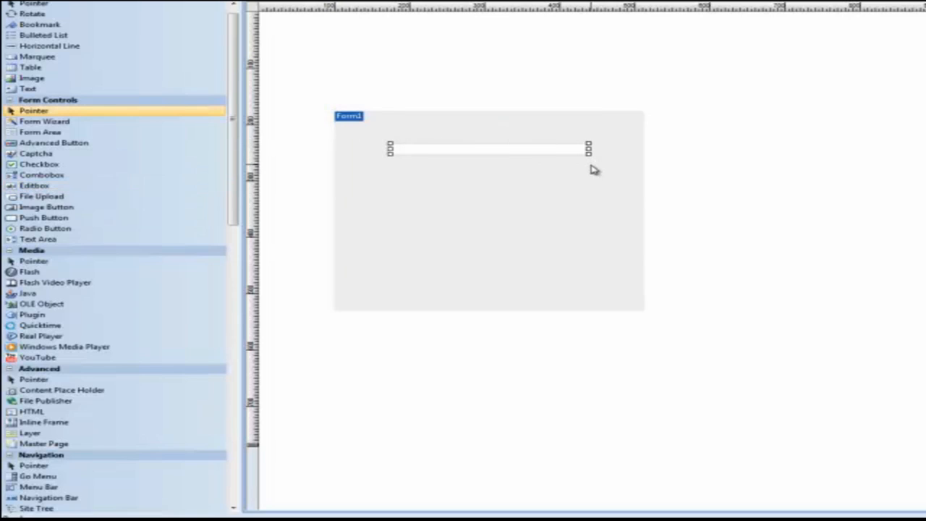
pyautogui.moveTo(527, 149)
pyautogui.mouseDown()
pyautogui.moveTo(562, 149)
pyautogui.moveTo(513, 150)
pyautogui.moveTo(529, 148)
pyautogui.mouseUp()
pyautogui.click(526, 167)
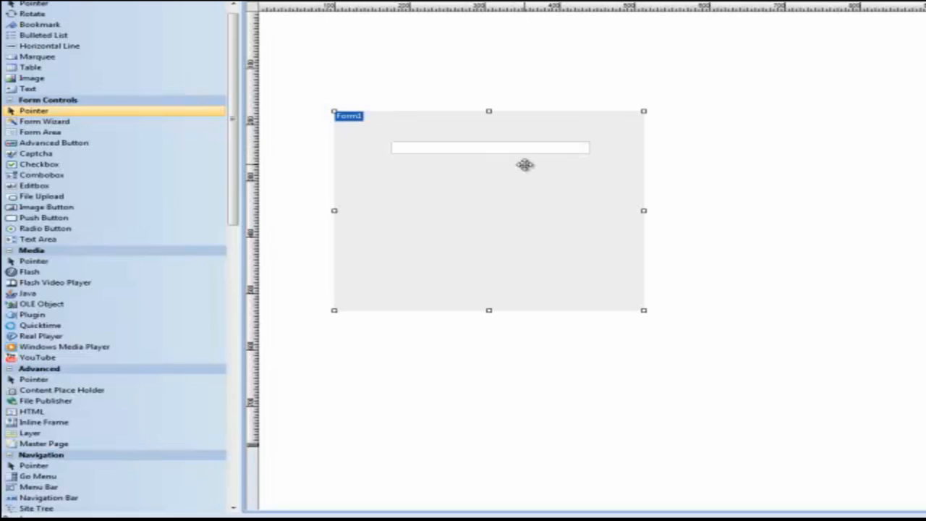
# Open the new edit box's properties and set its name to FirstName
pyautogui.click(515, 150)
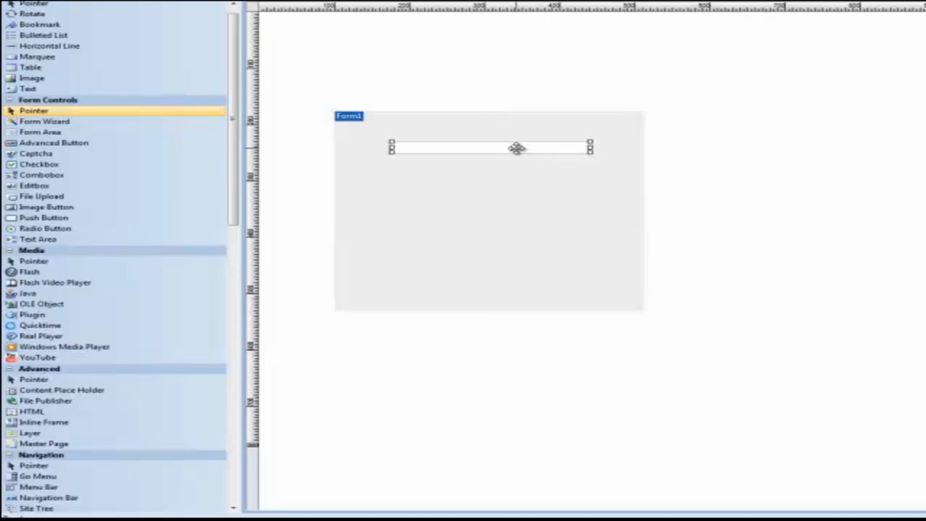
pyautogui.doubleClick(515, 148)
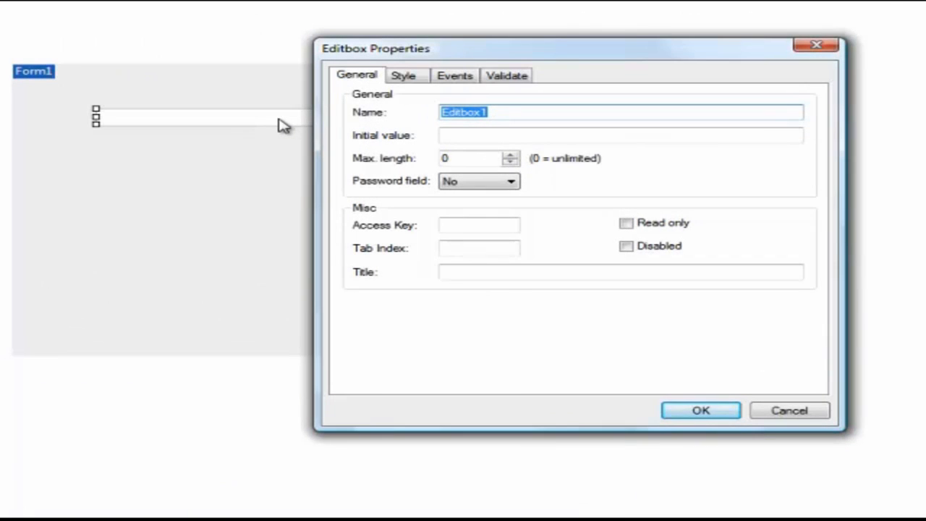
pyautogui.click(504, 112)
pyautogui.moveTo(504, 112); pyautogui.dragTo(443, 114)
pyautogui.write('First')
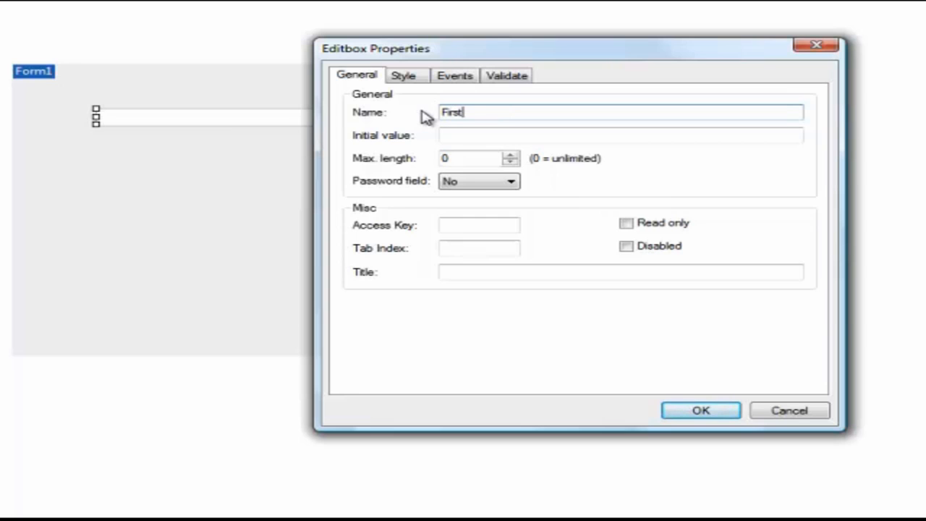
pyautogui.write('Name')
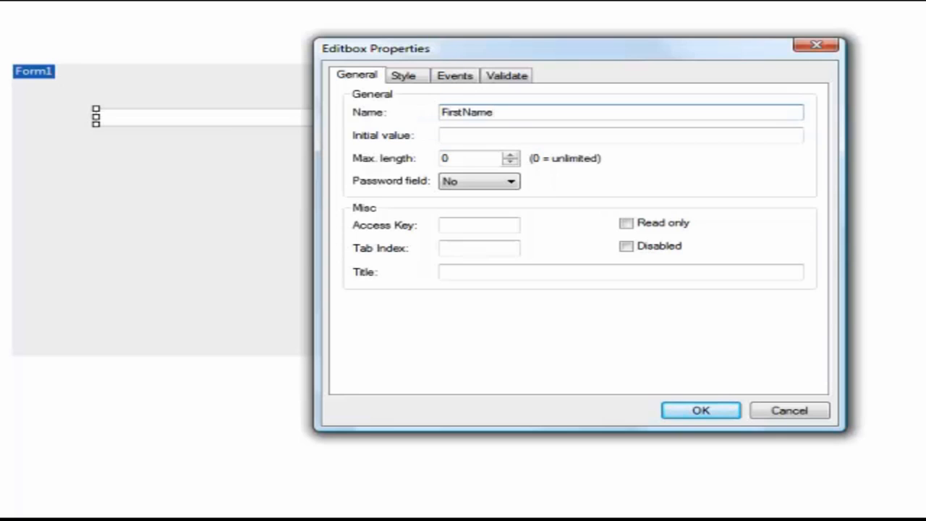
# Try the password field option as Yes for the edit box and return it to No
pyautogui.click(459, 136)
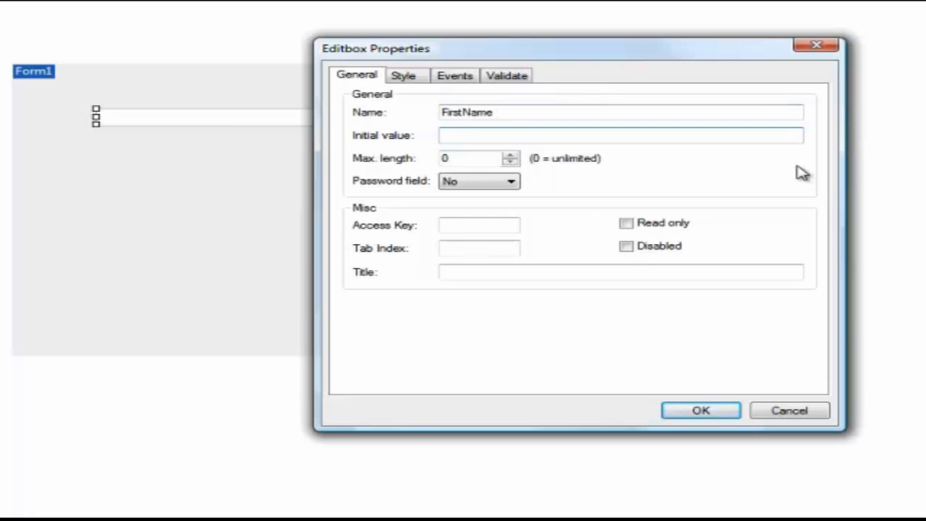
pyautogui.click(509, 182)
pyautogui.click(472, 208)
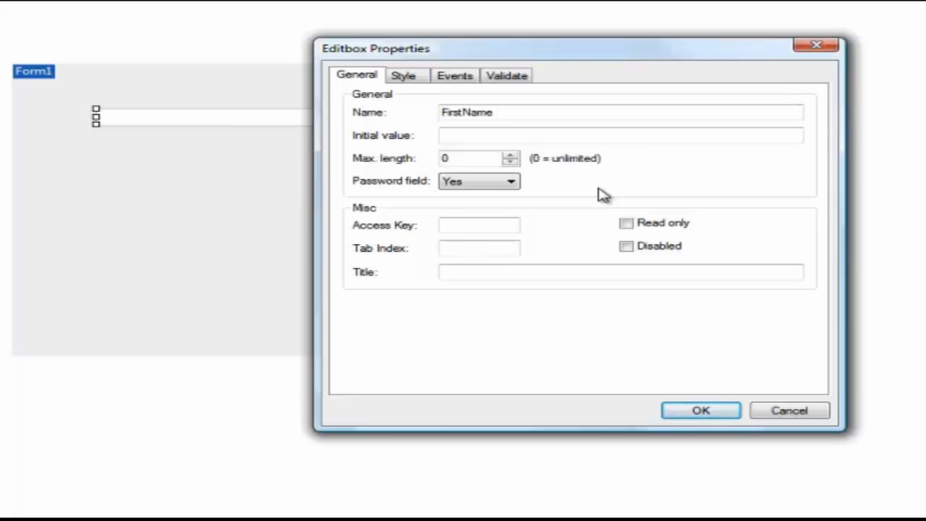
pyautogui.click(511, 181)
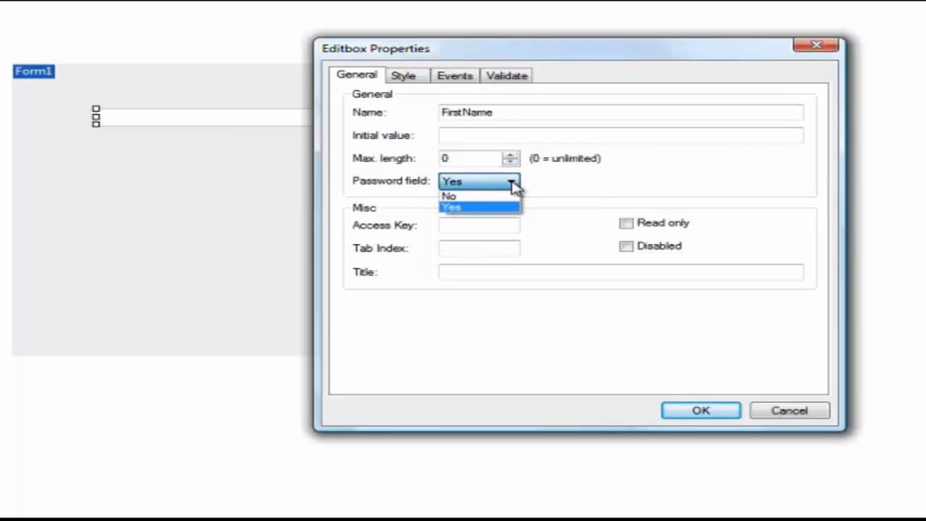
pyautogui.click(452, 196)
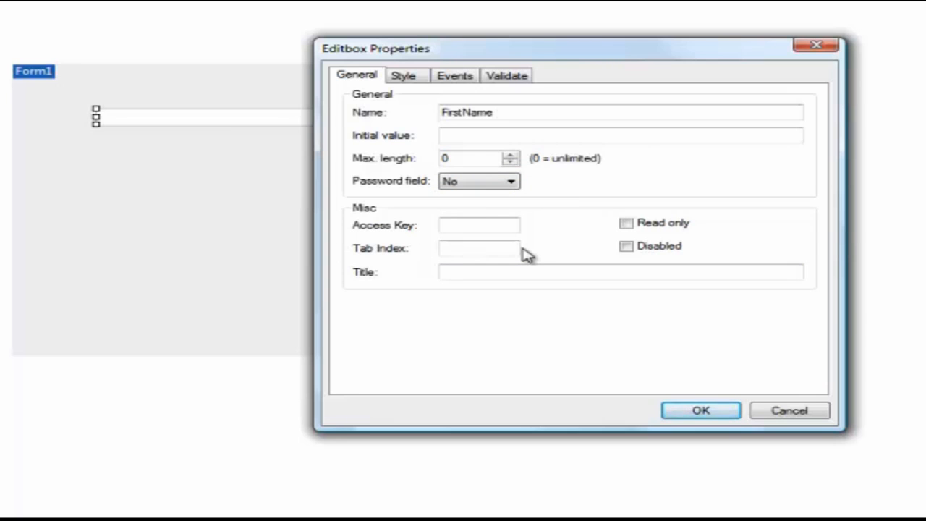
# Review the edit box's style and event settings and set its validation data type to Text
pyautogui.click(411, 80)
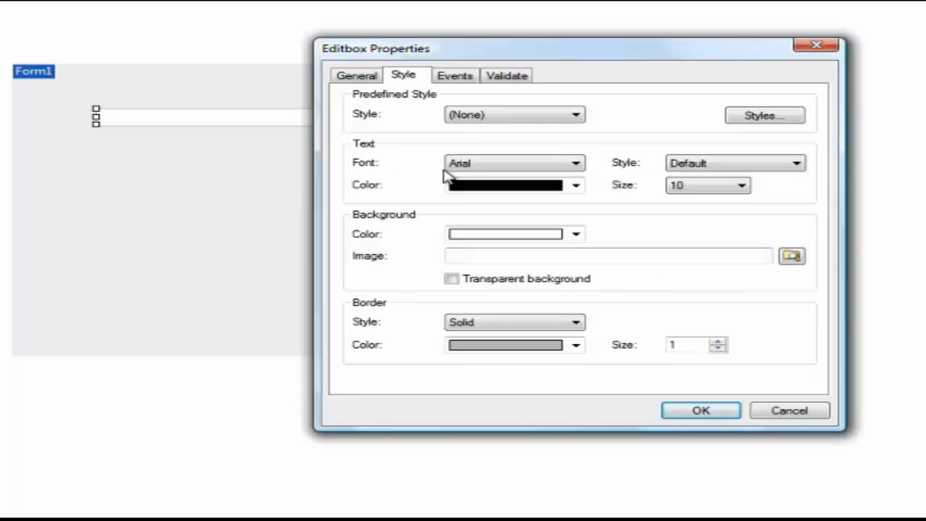
pyautogui.click(451, 81)
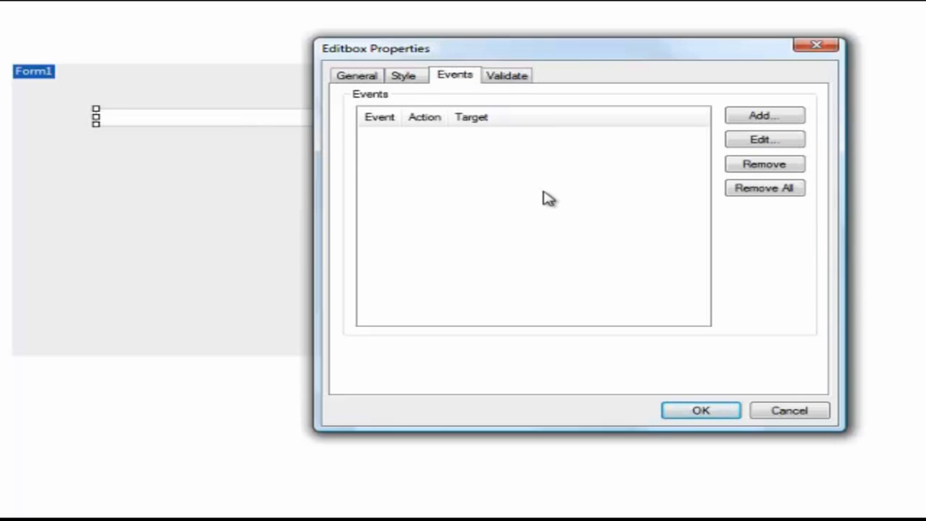
pyautogui.click(509, 79)
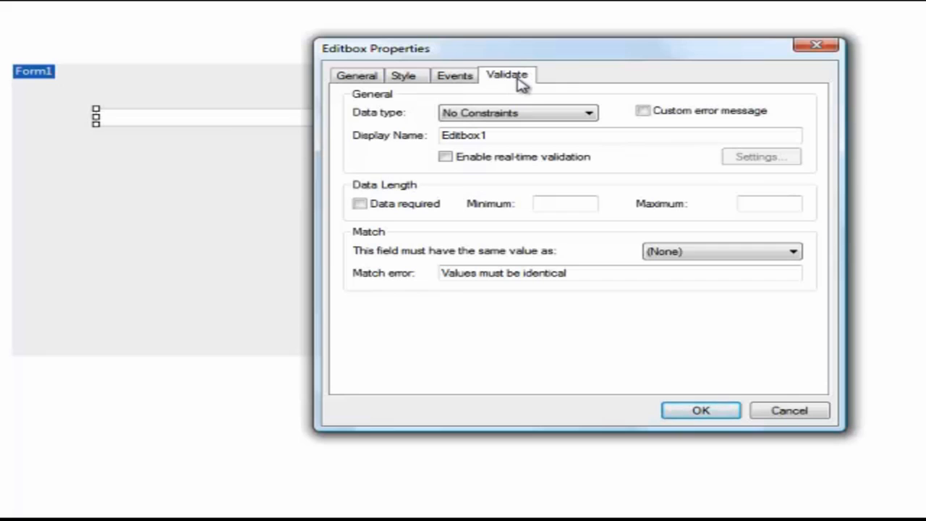
pyautogui.click(588, 115)
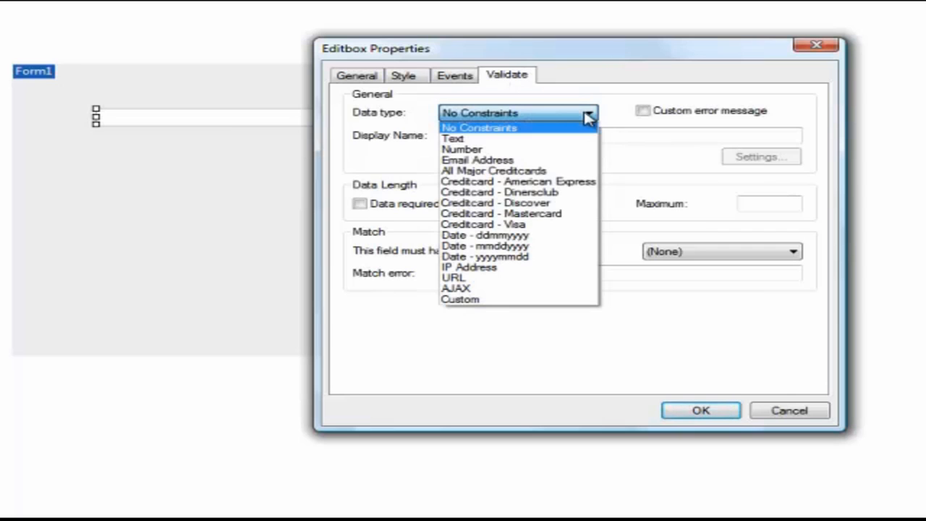
pyautogui.click(463, 138)
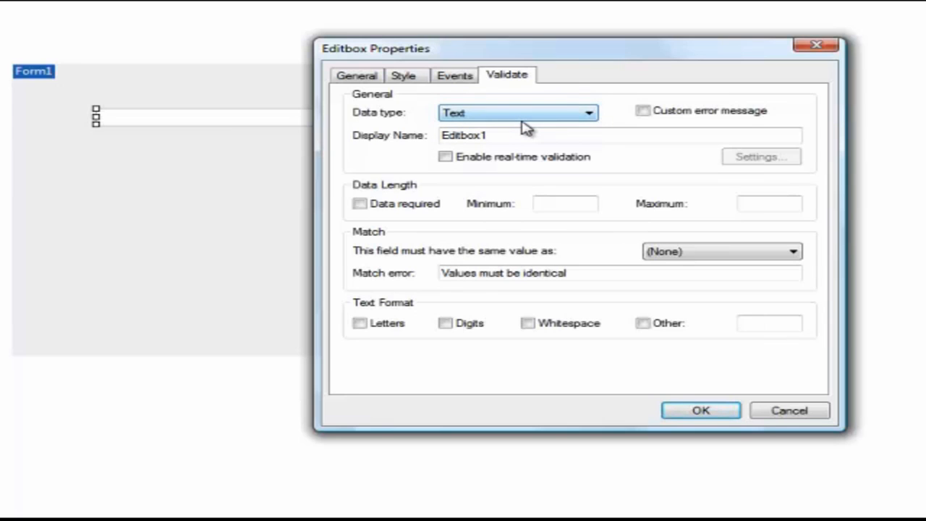
# Enable a custom error message reading "Must be text" and make data required for the edit box
pyautogui.click(643, 115)
pyautogui.moveTo(490, 136); pyautogui.dragTo(385, 137)
pyautogui.write('Must b')
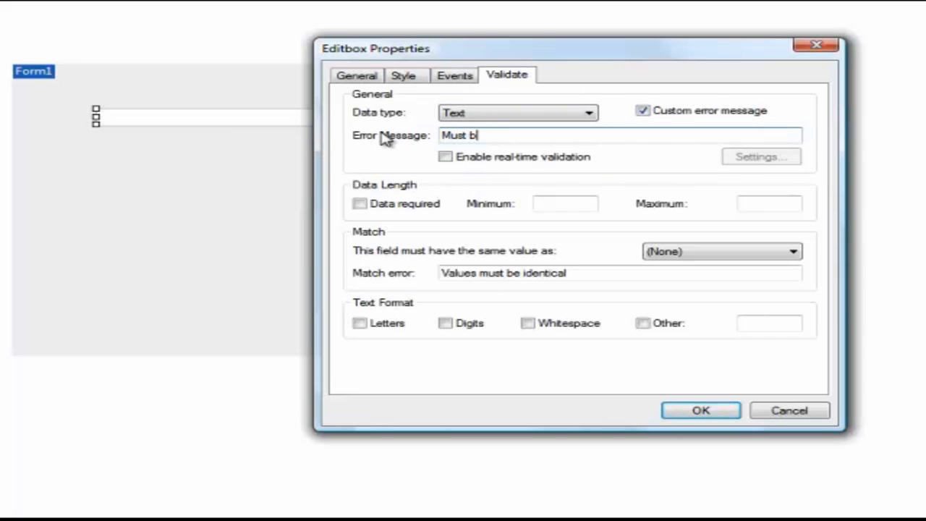
pyautogui.write('e text')
pyautogui.click(361, 206)
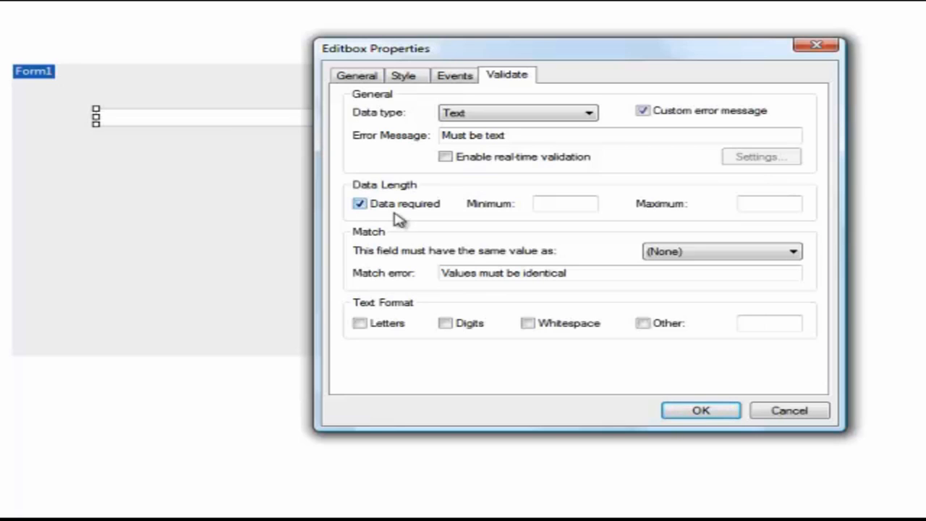
# Turn off the required data and custom error message options and reset the validation data type to No Constraints
pyautogui.click(792, 253)
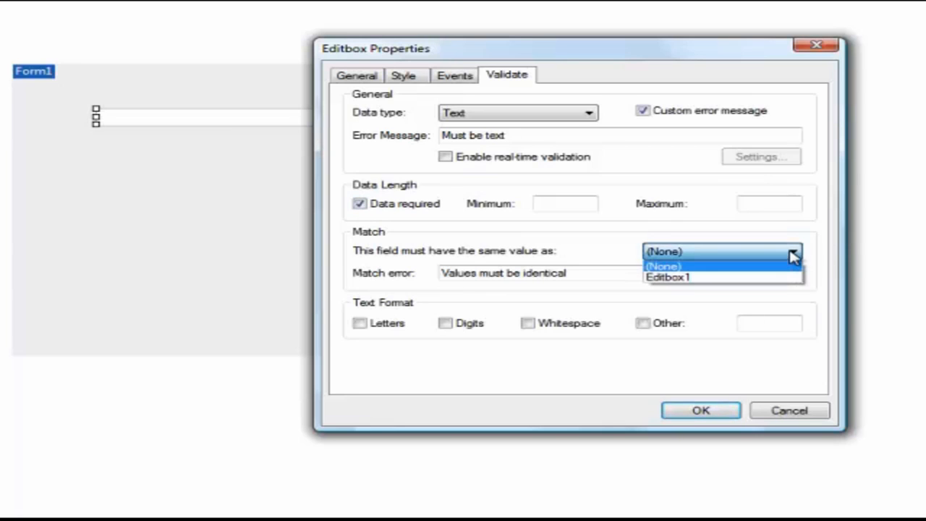
pyautogui.click(763, 257)
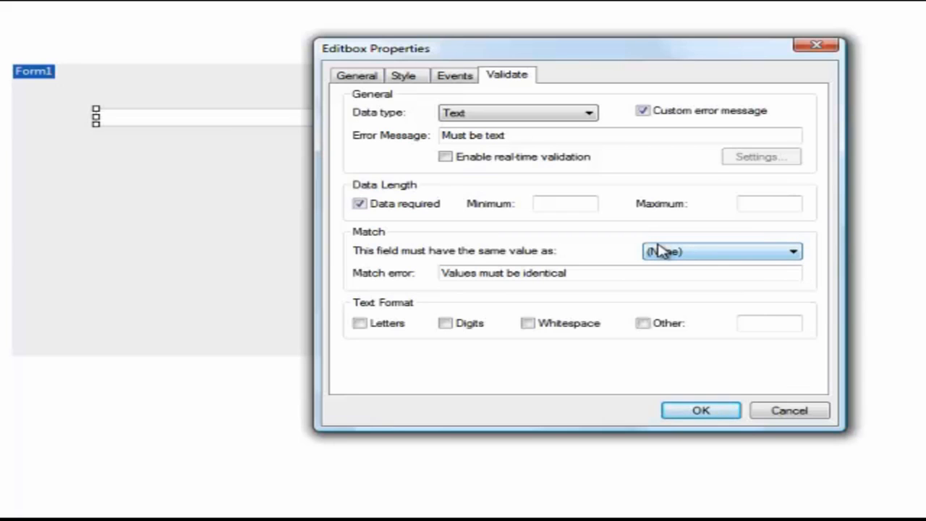
pyautogui.click(494, 273)
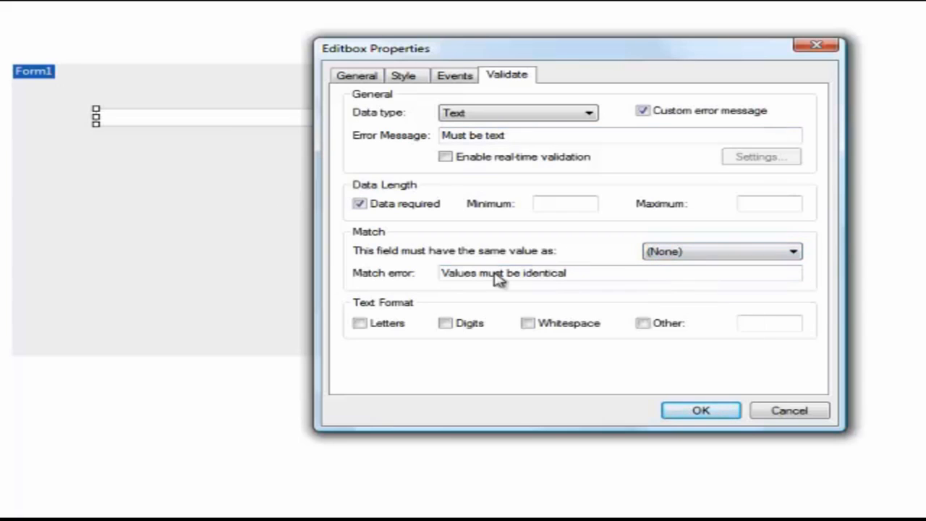
pyautogui.click(360, 204)
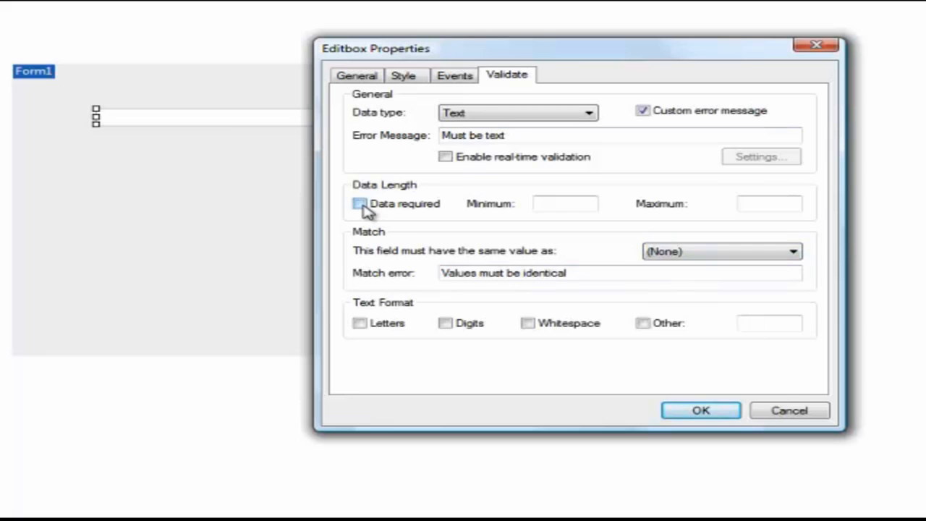
pyautogui.click(643, 111)
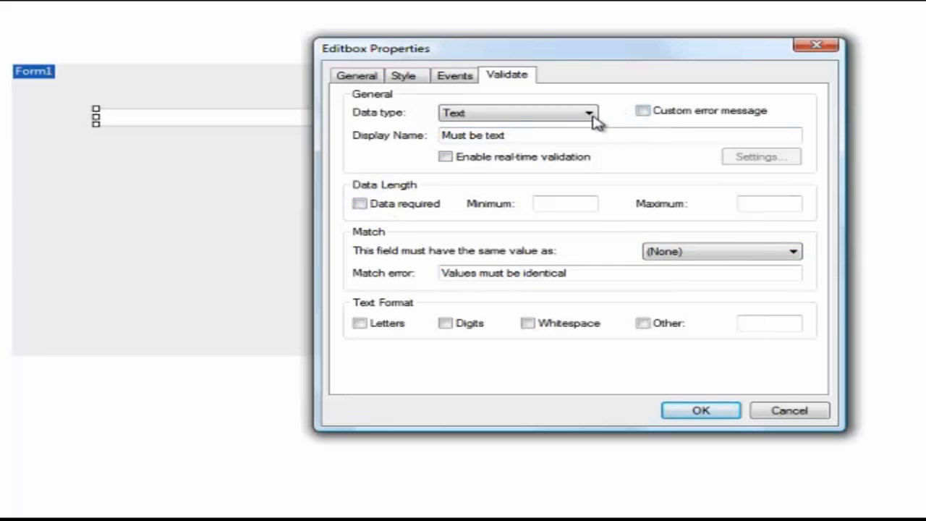
pyautogui.click(589, 113)
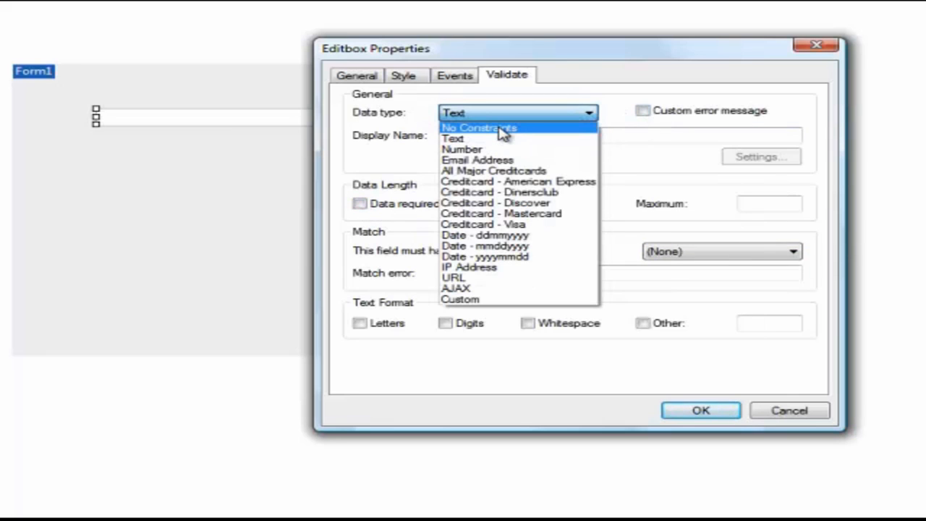
pyautogui.click(503, 130)
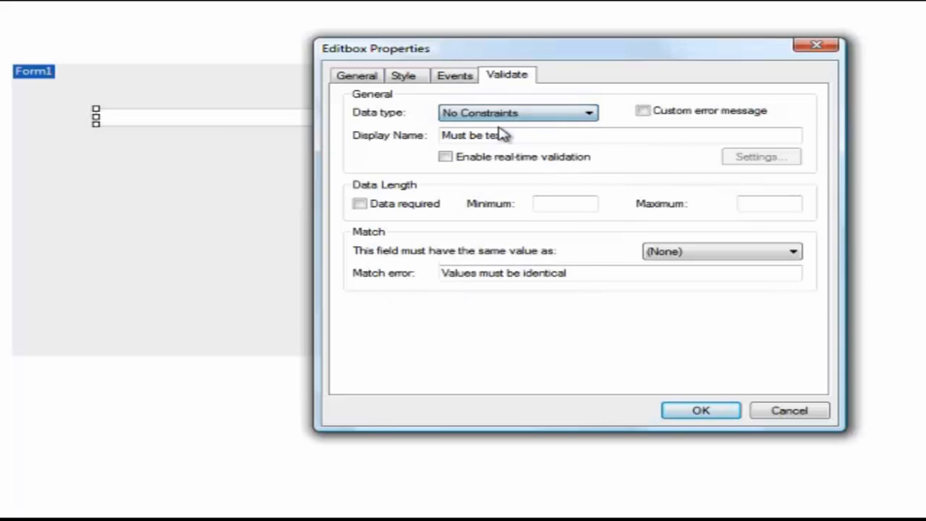
# Clear the edit box's validation display name and accept its properties
pyautogui.click(510, 135)
pyautogui.moveTo(510, 135); pyautogui.dragTo(403, 121)
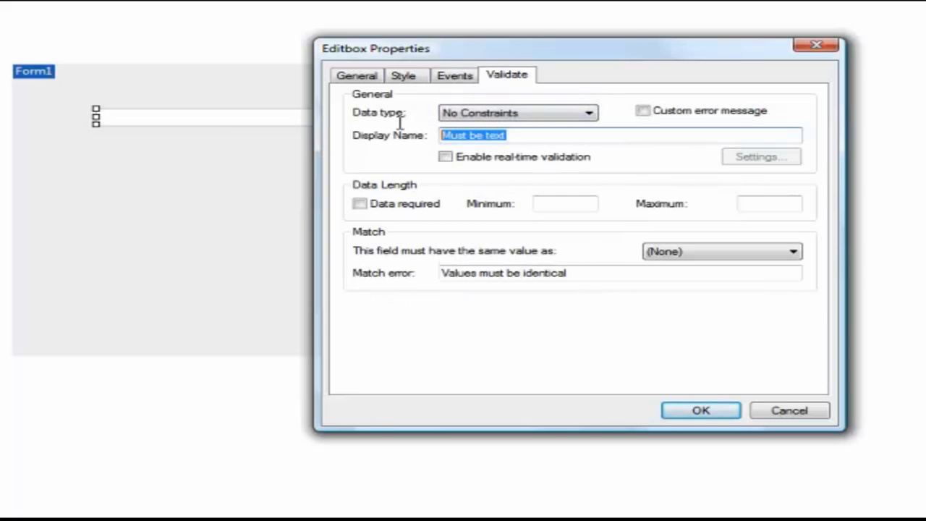
pyautogui.press('BackSpace')
pyautogui.click(587, 115)
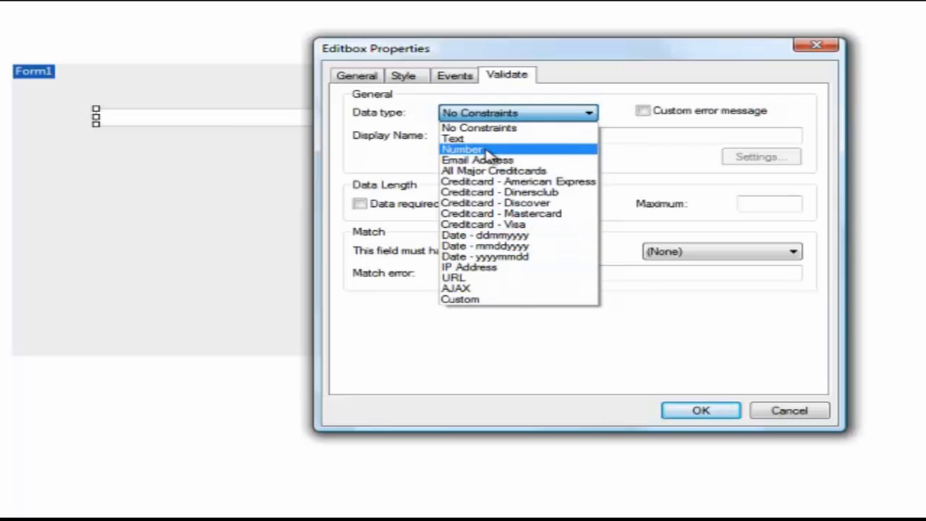
pyautogui.click(602, 360)
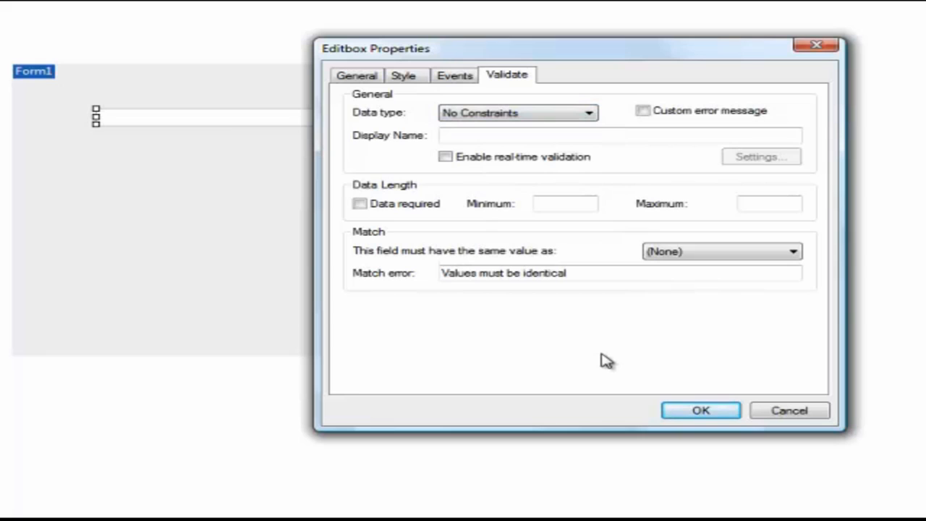
pyautogui.click(359, 77)
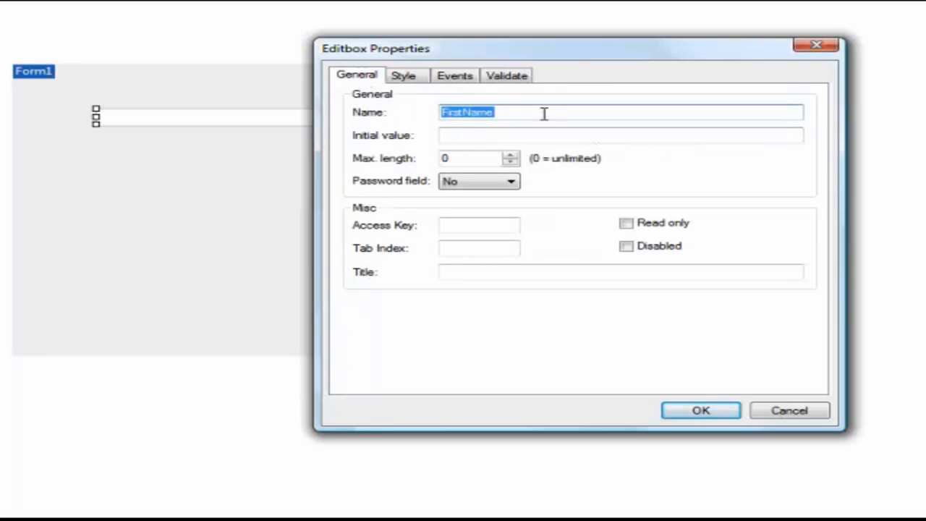
pyautogui.click(698, 411)
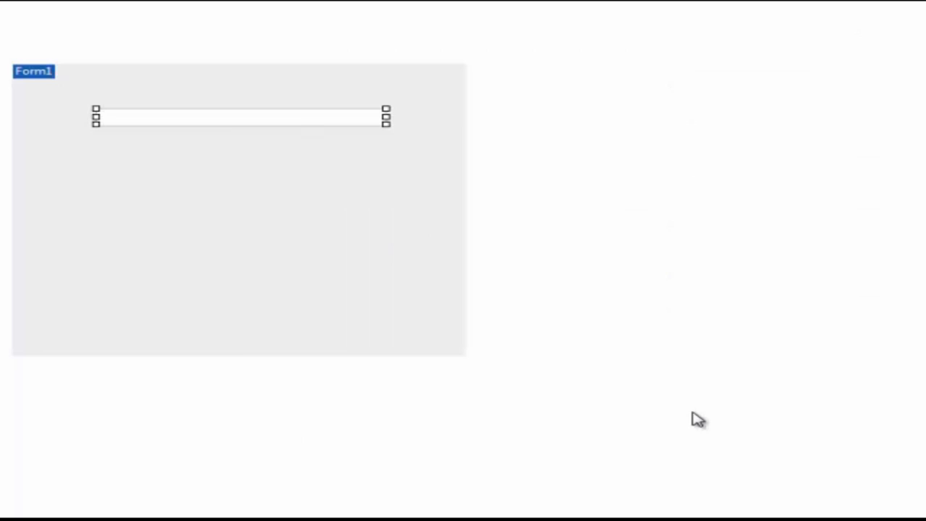
# Select the edit box inside the form area
pyautogui.click(364, 234)
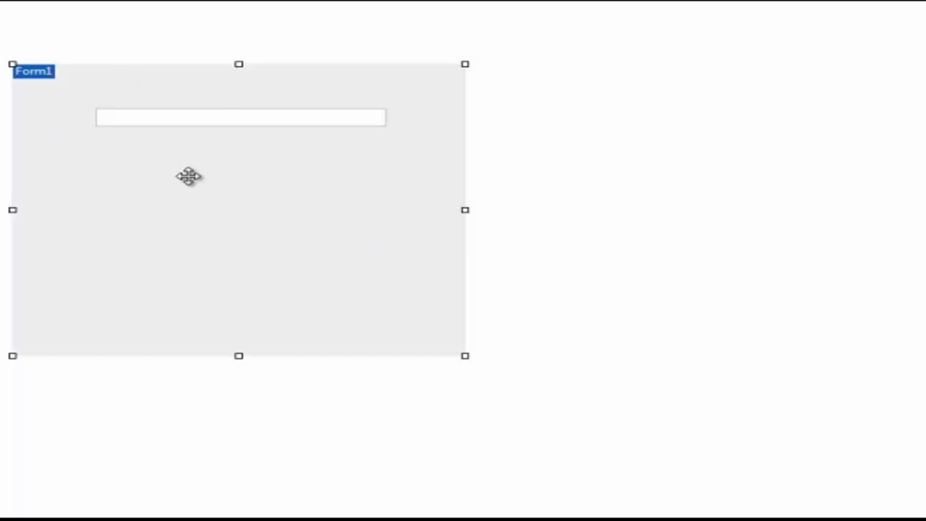
pyautogui.click(229, 121)
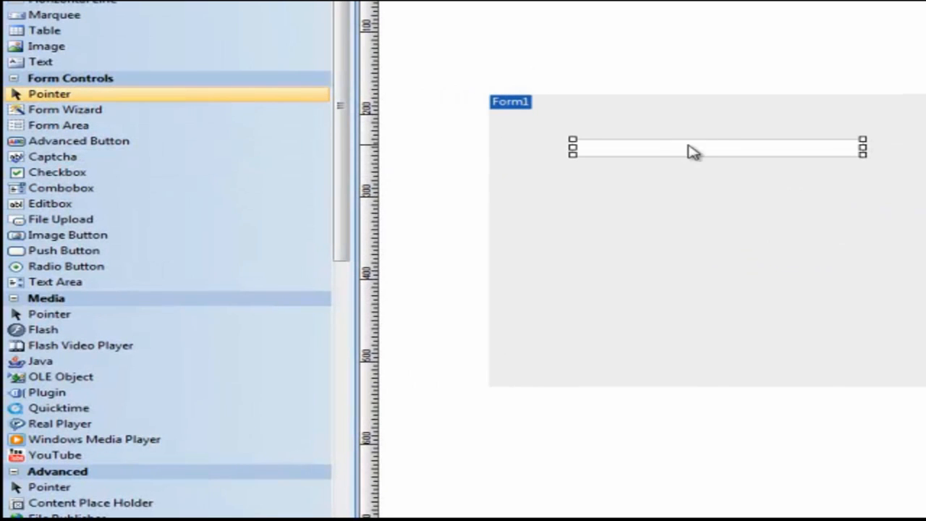
# Draw a second edit box directly below the first one in the form area and widen it to match
pyautogui.click(62, 204)
pyautogui.click(576, 178)
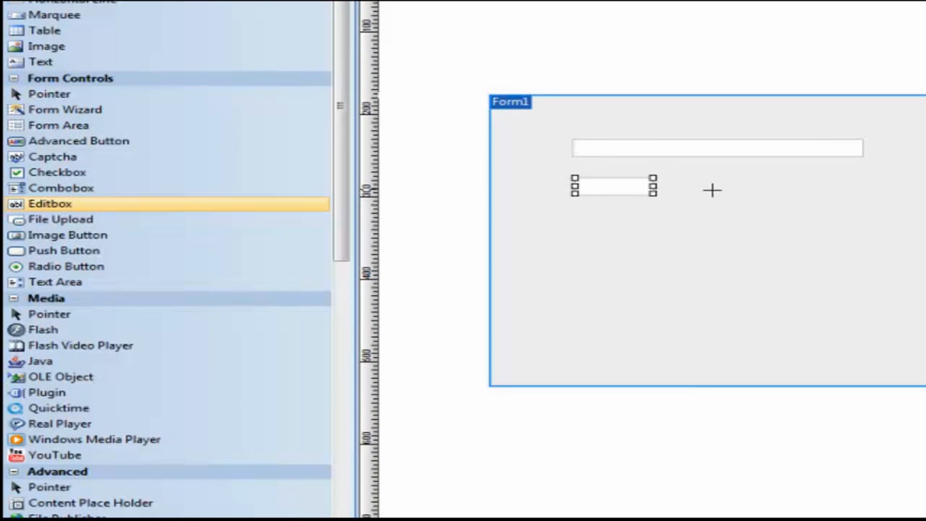
pyautogui.moveTo(712, 190); pyautogui.dragTo(864, 196)
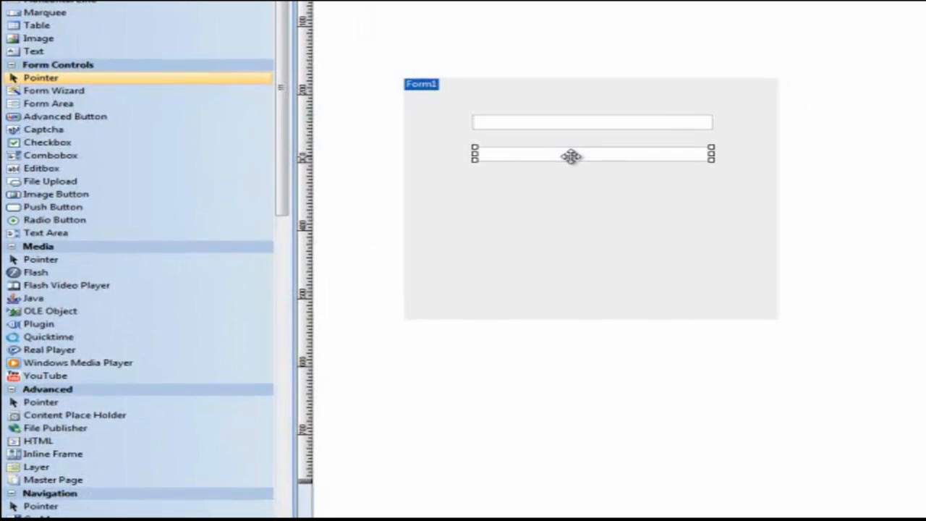
# Name the second edit box Email
pyautogui.doubleClick(571, 156)
pyautogui.moveTo(612, 133); pyautogui.dragTo(554, 133)
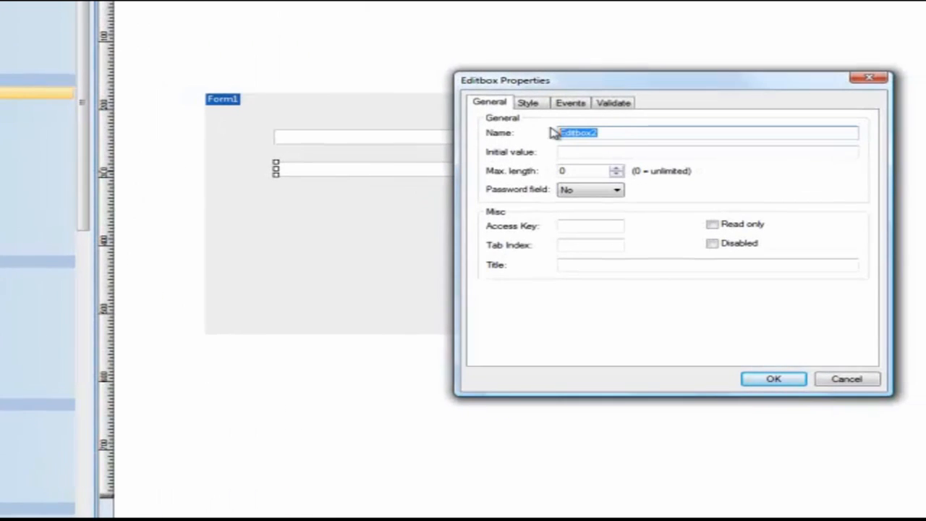
pyautogui.write('Email')
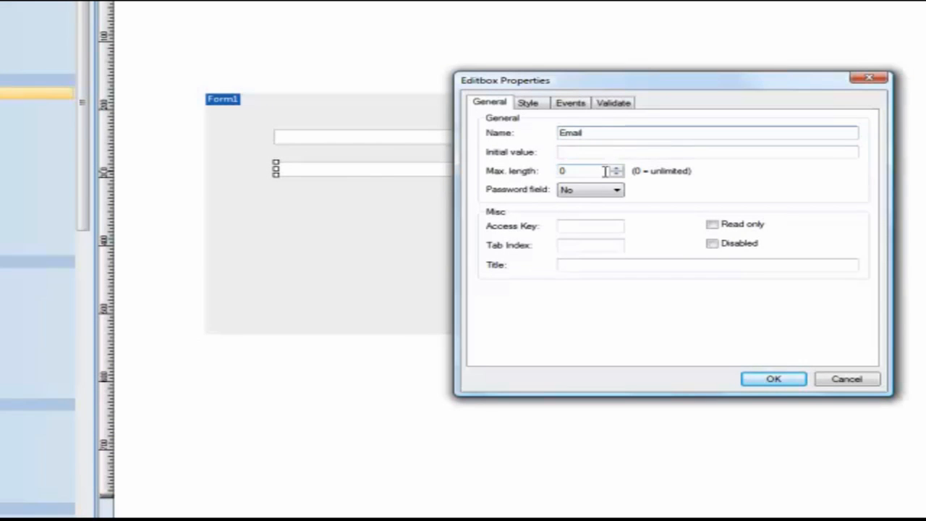
# Set the edit box's validation data type to Email Address with the custom error message "Must be a valid email"
pyautogui.click(623, 104)
pyautogui.click(680, 134)
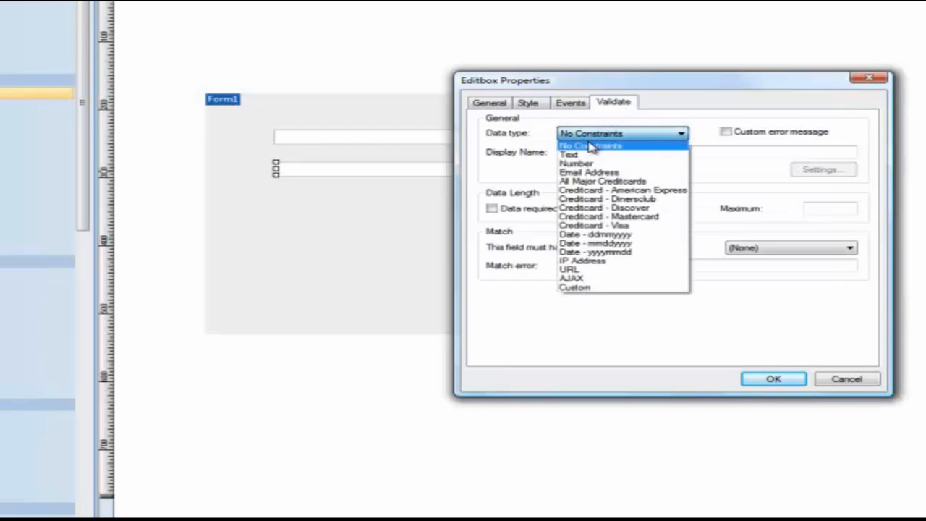
pyautogui.click(589, 174)
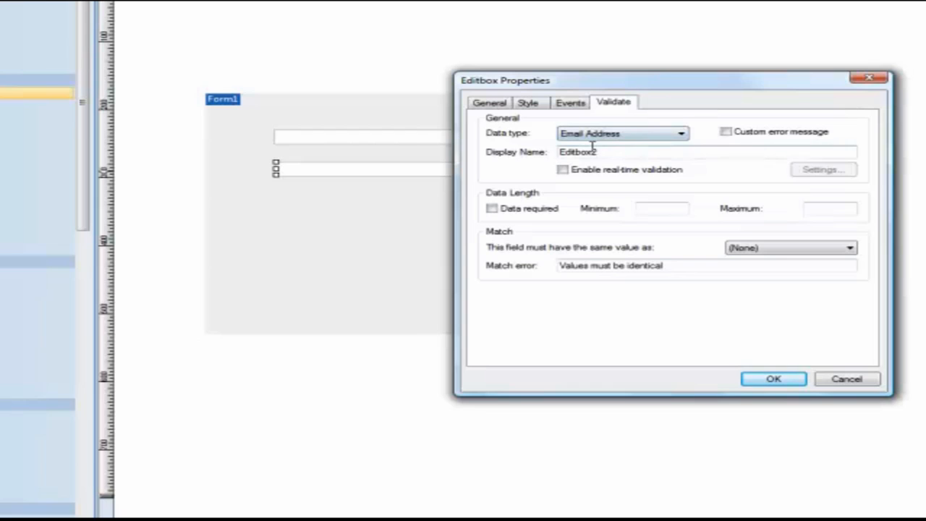
pyautogui.click(725, 133)
pyautogui.write('Must be a valid email')
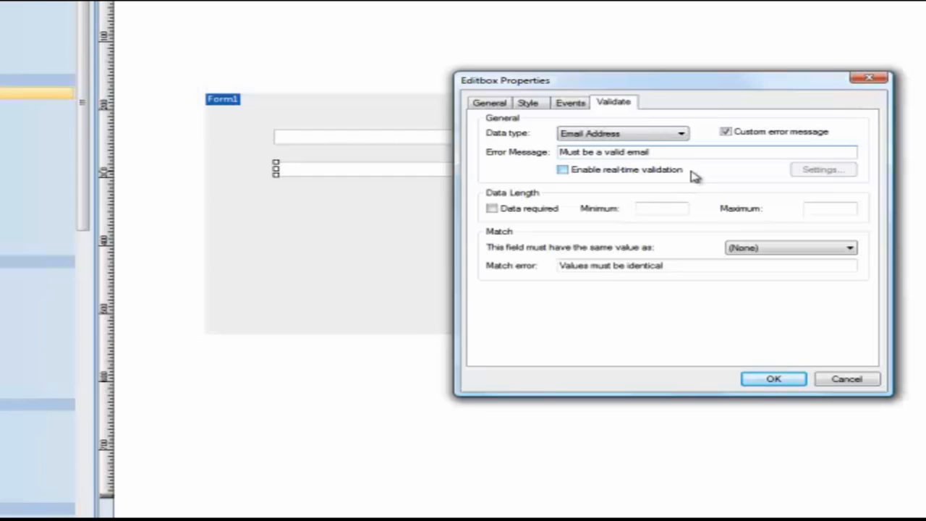
# Try requiring data with a minimum length of 6, turn the requirement off again, and accept the edit box's properties
pyautogui.click(492, 209)
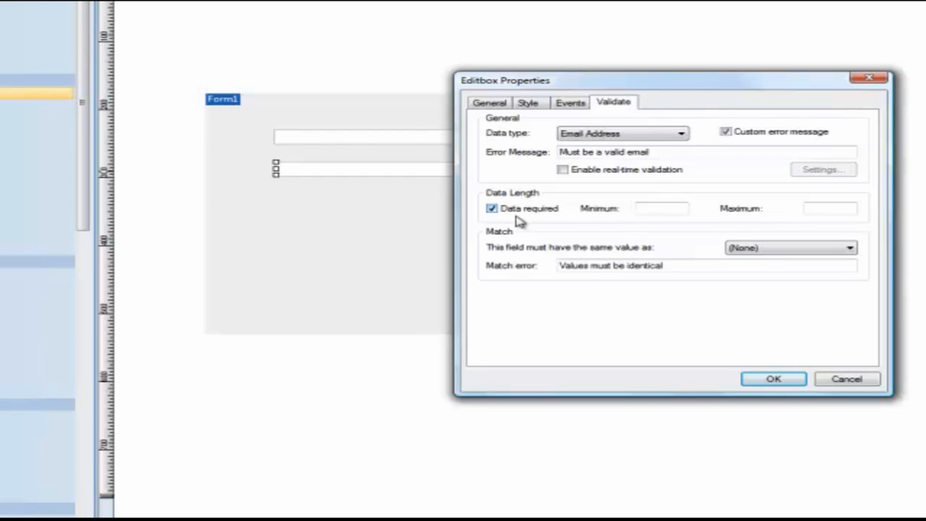
pyautogui.click(642, 208)
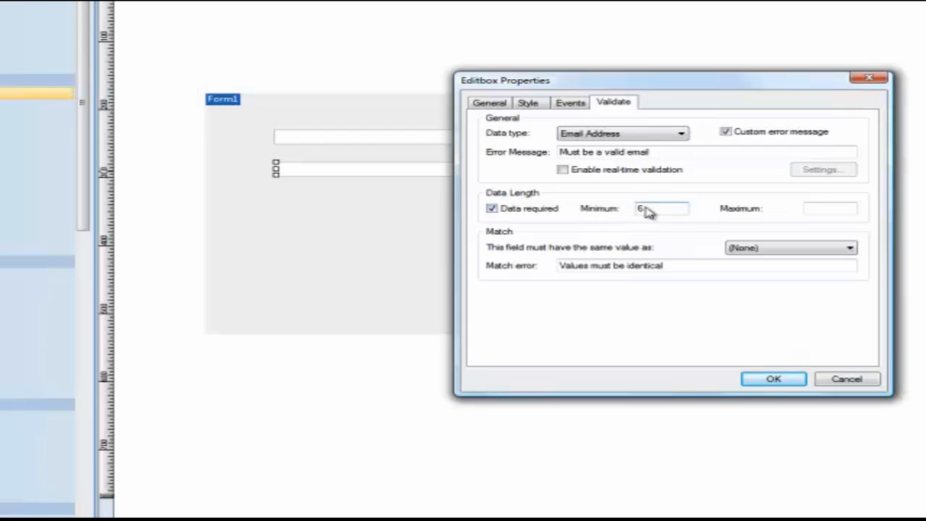
pyautogui.click(491, 209)
pyautogui.press('Return')
pyautogui.click(388, 180)
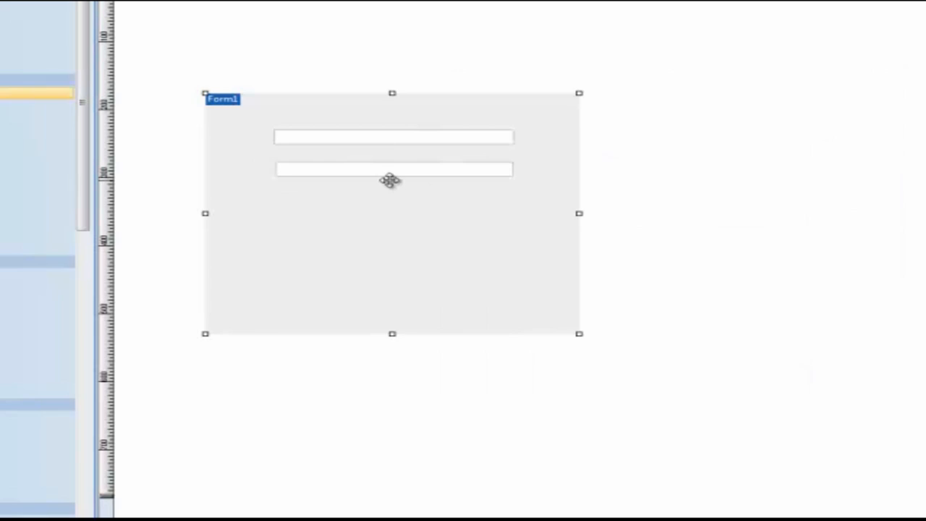
pyautogui.click(341, 141)
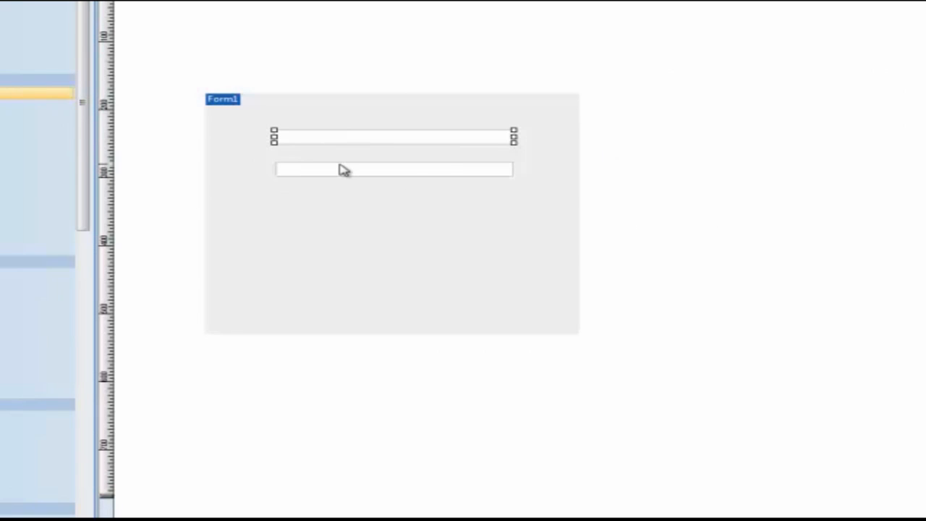
pyautogui.click(339, 167)
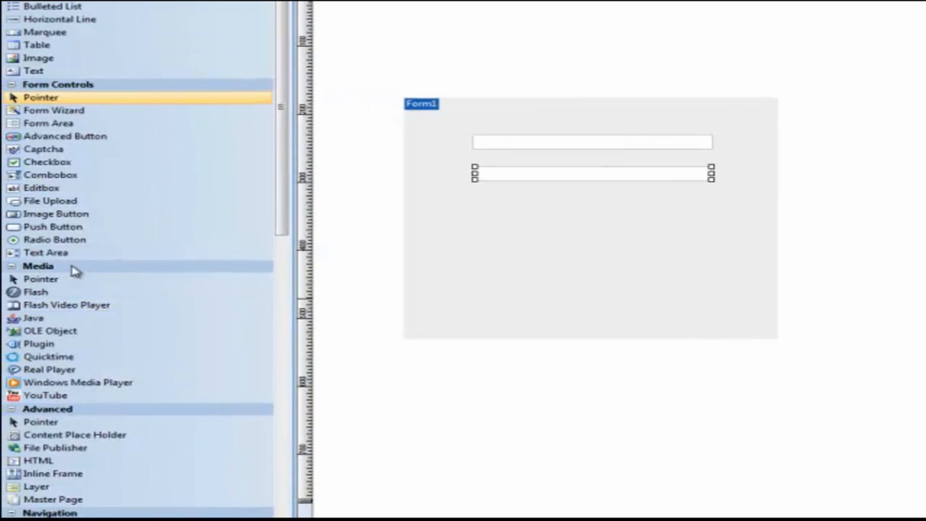
# Place a checkbox in the form area below the second edit box
pyautogui.click(37, 162)
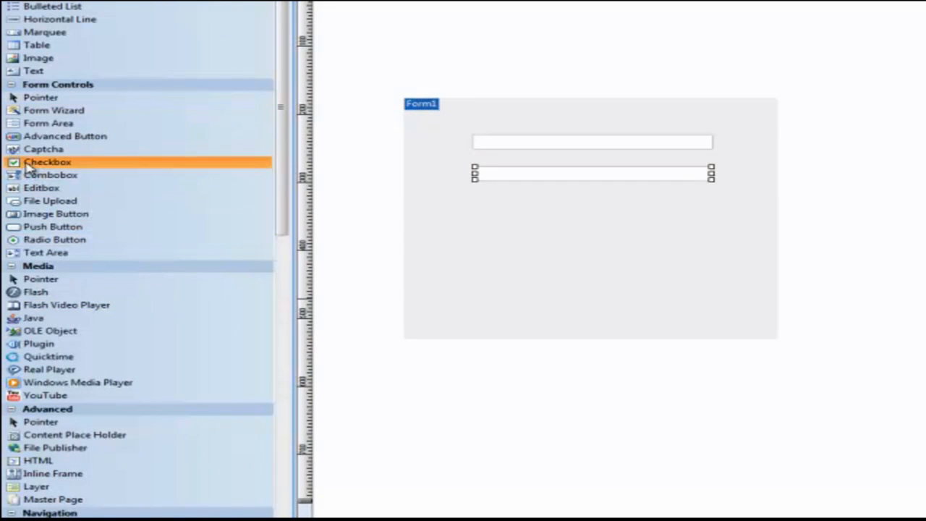
pyautogui.click(472, 210)
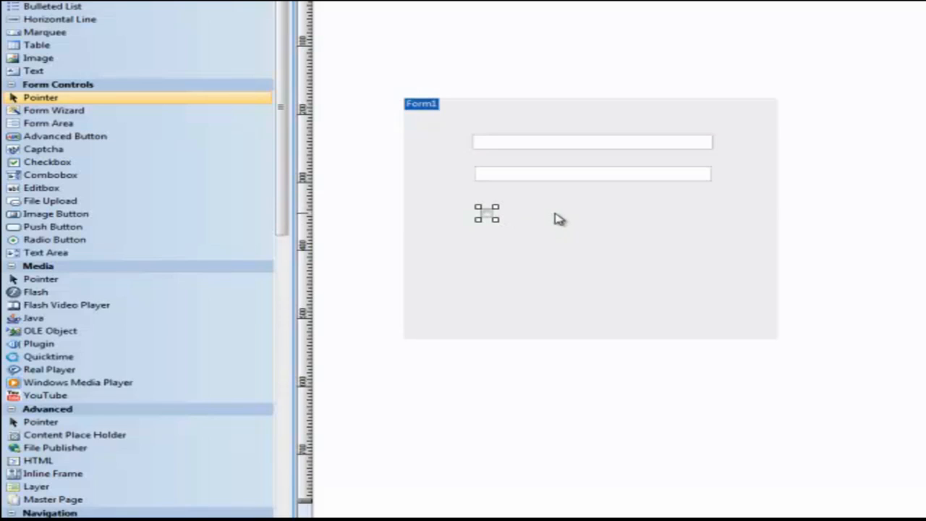
# Examine the checkbox's name and value properties and close them without changing anything
pyautogui.doubleClick(486, 212)
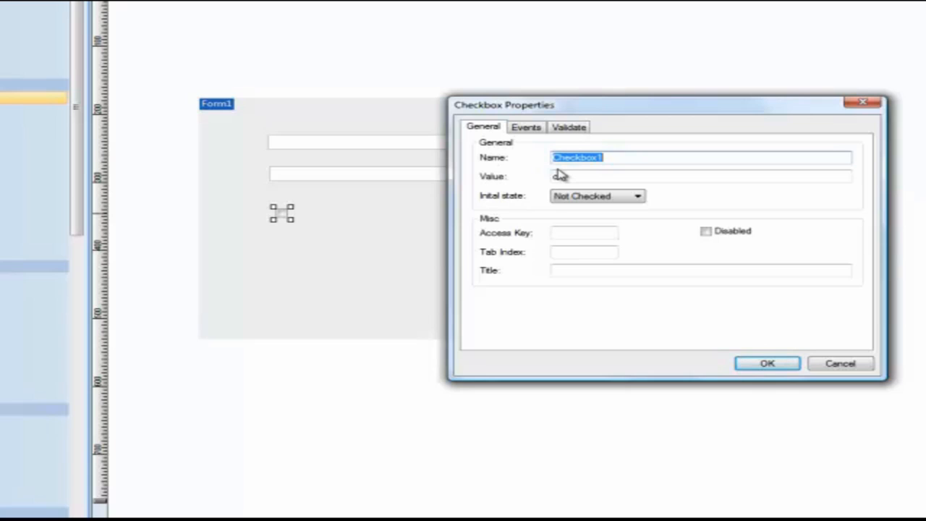
pyautogui.click(612, 157)
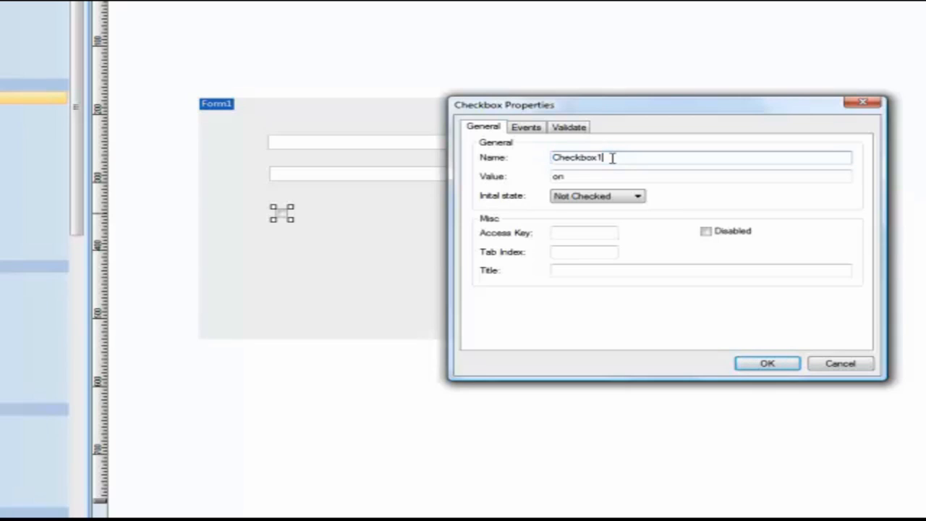
pyautogui.moveTo(567, 176); pyautogui.dragTo(554, 180)
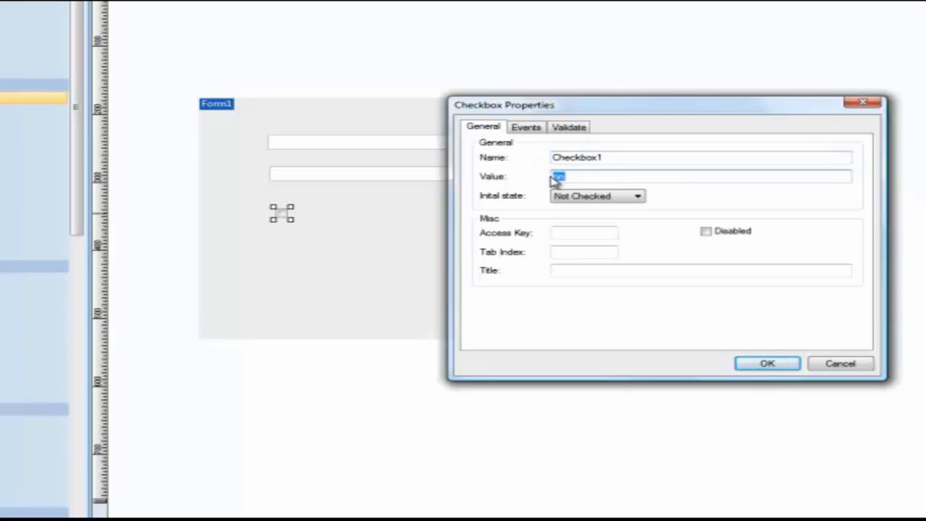
pyautogui.click(572, 175)
pyautogui.moveTo(567, 178); pyautogui.dragTo(550, 177)
pyautogui.click(566, 175)
pyautogui.click(839, 366)
pyautogui.click(326, 228)
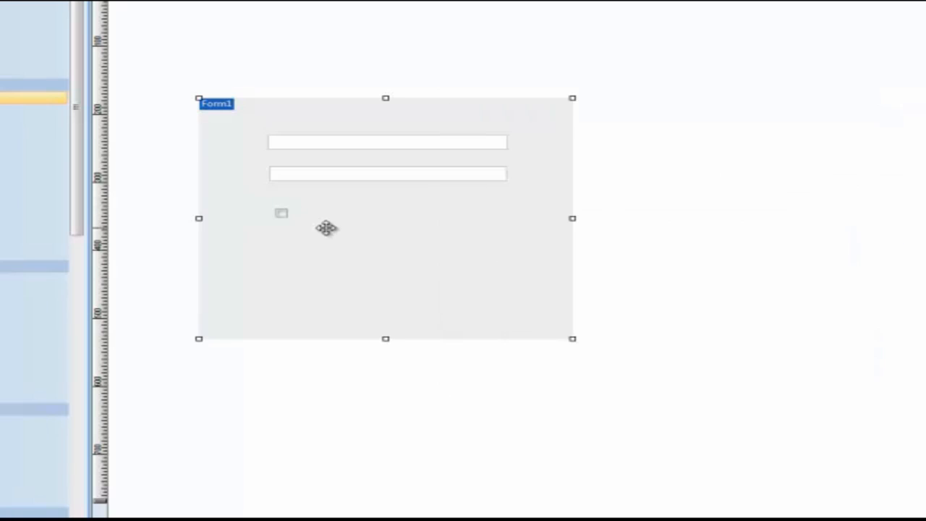
# Add a text object beside the checkbox reading "Yes send me more info"
pyautogui.click(33, 71)
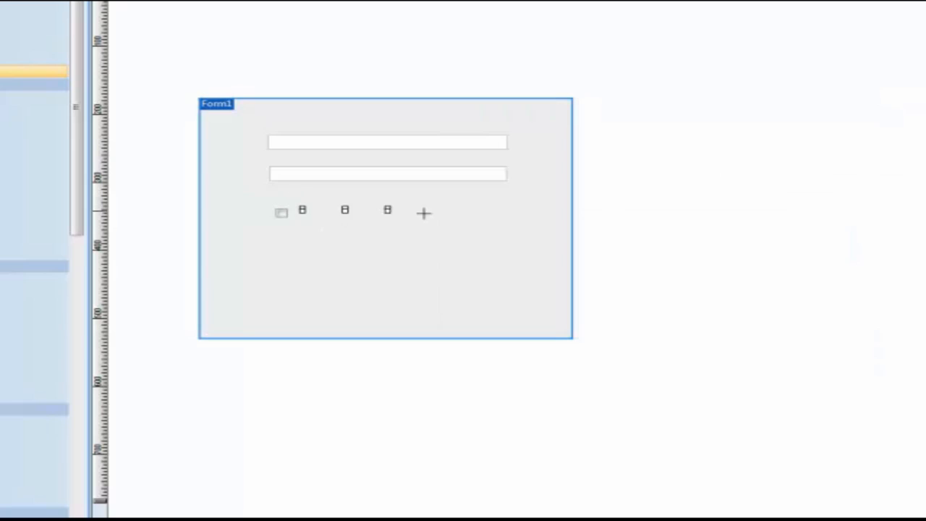
pyautogui.moveTo(424, 212)
pyautogui.mouseDown()
pyautogui.moveTo(442, 219)
pyautogui.moveTo(298, 218)
pyautogui.mouseUp()
pyautogui.doubleClick(368, 213)
pyautogui.write('Yes ')
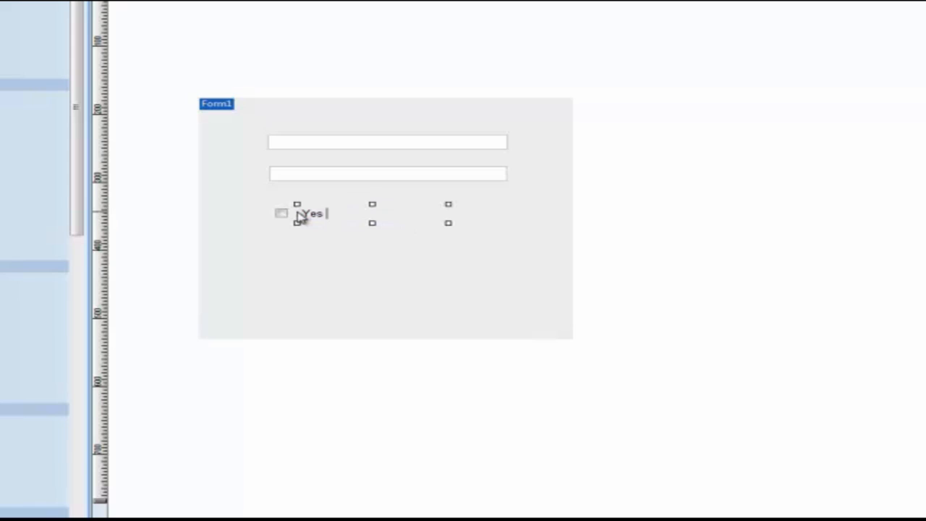
pyautogui.write('send me more info')
pyautogui.click(283, 242)
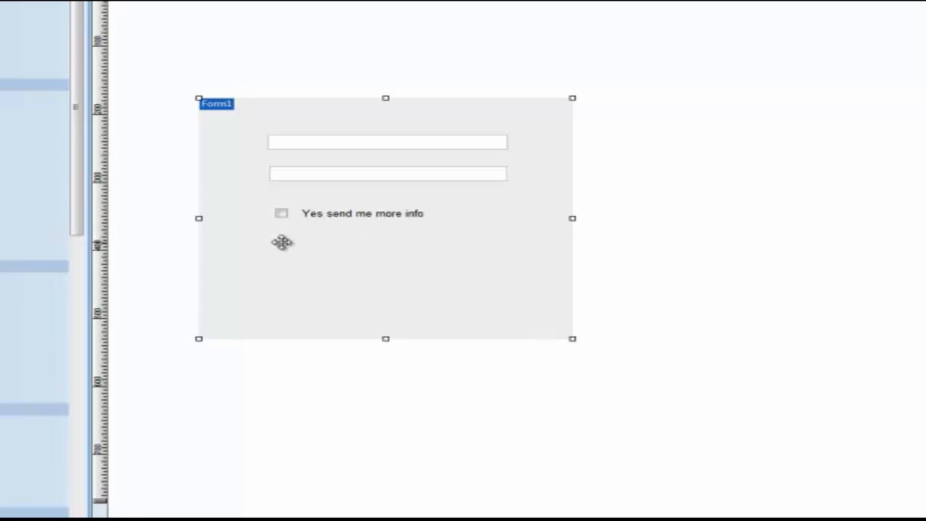
# Name the checkbox YesBox and set its value to yes
pyautogui.click(283, 214)
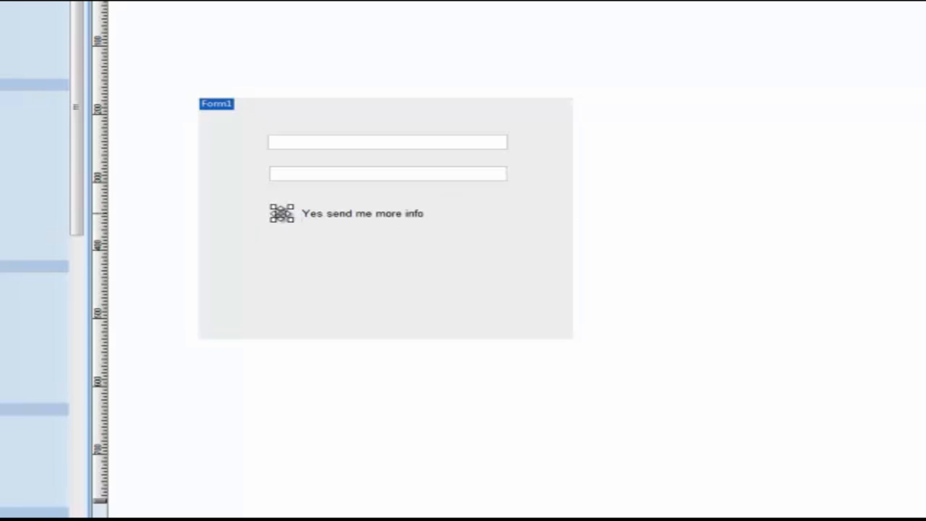
pyautogui.doubleClick(287, 217)
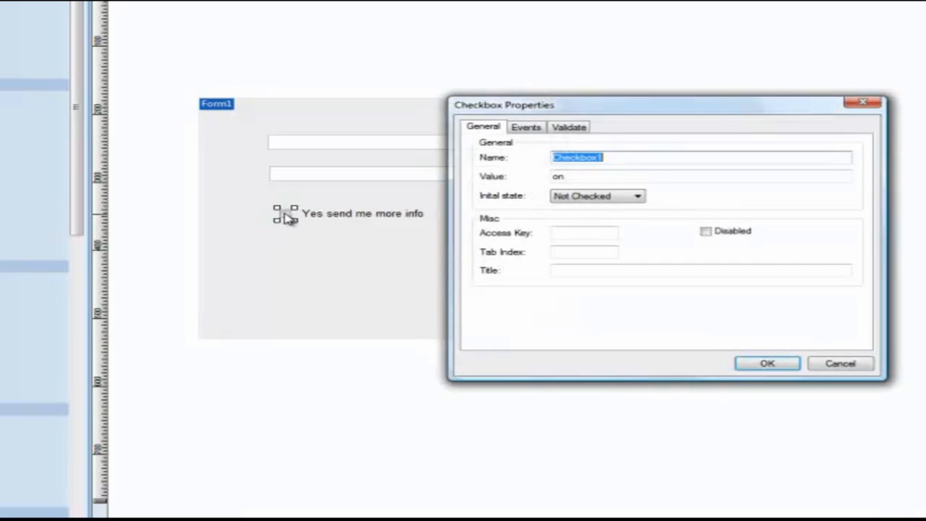
pyautogui.moveTo(625, 159); pyautogui.dragTo(545, 153)
pyautogui.write('Y')
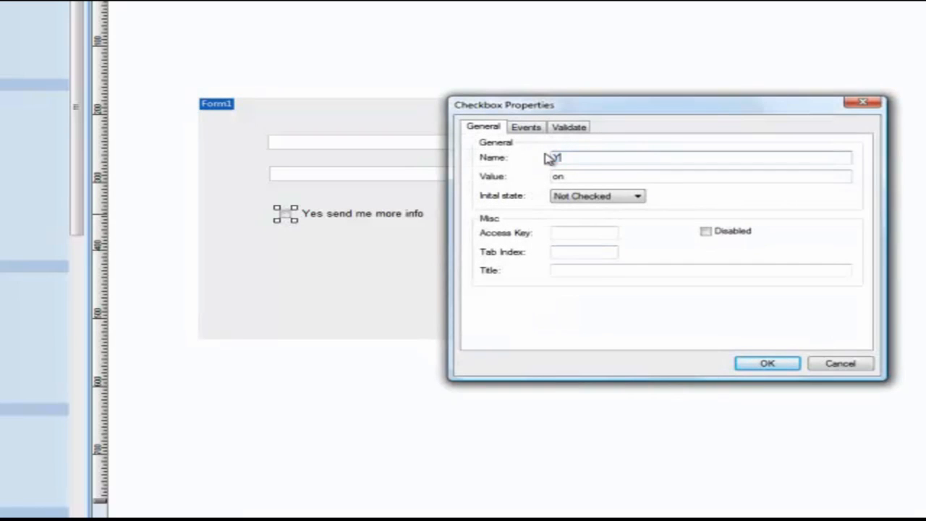
pyautogui.write('esBox')
pyautogui.click(598, 173)
pyautogui.moveTo(578, 176); pyautogui.dragTo(555, 181)
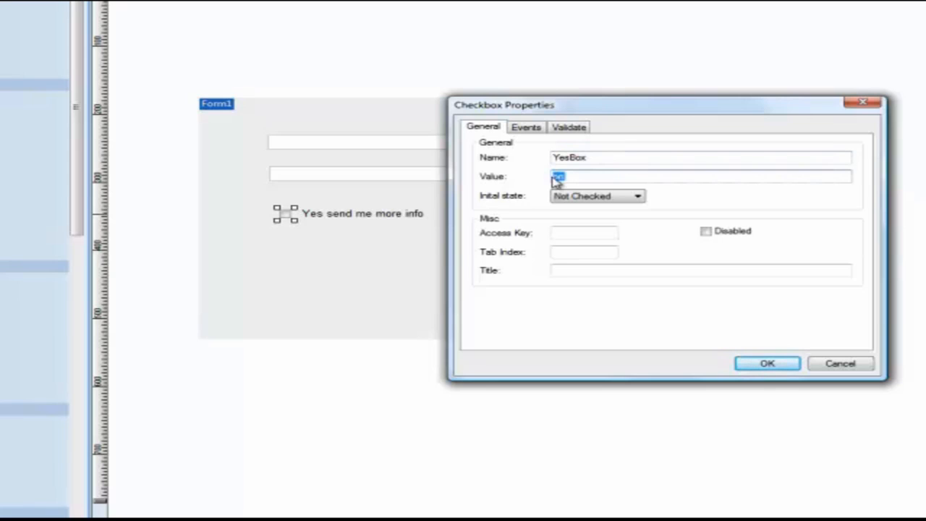
pyautogui.write('yes')
# Set the checkbox's initial state to Checked and accept its properties
pyautogui.click(638, 197)
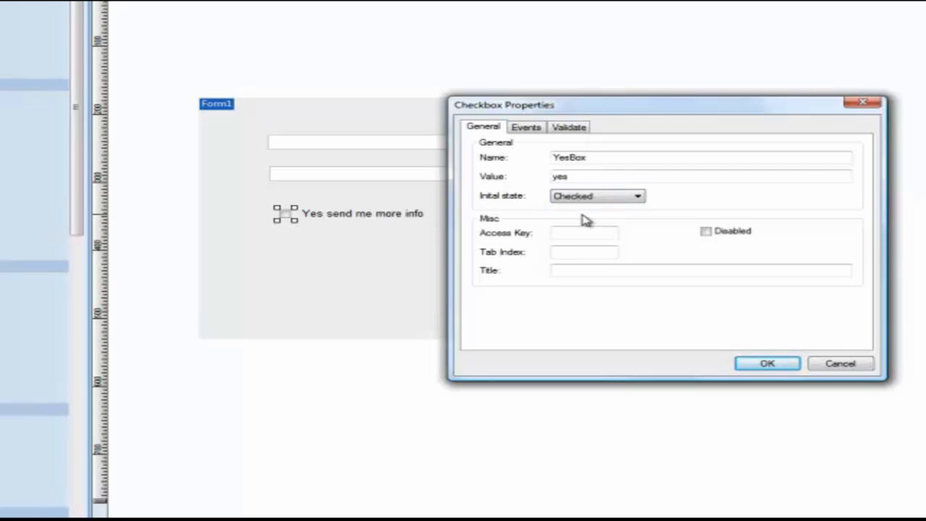
pyautogui.click(770, 364)
pyautogui.click(369, 289)
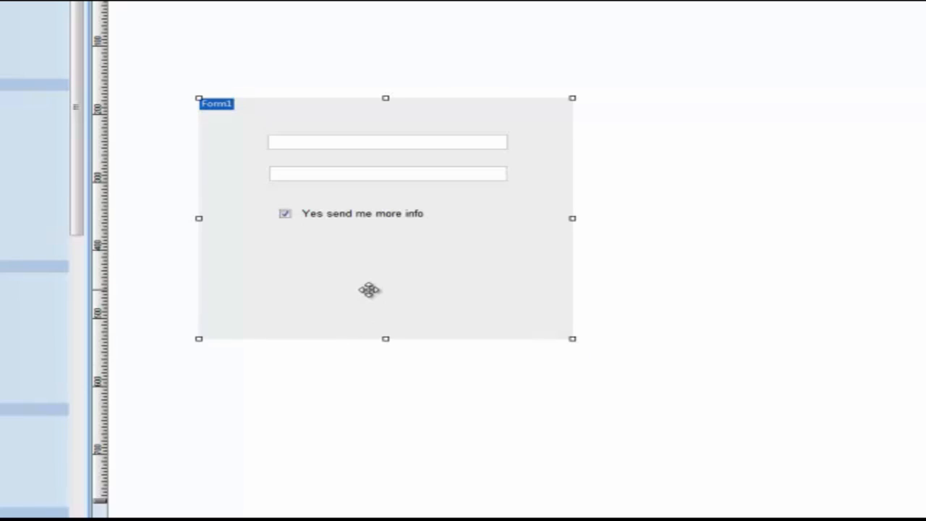
# Change the initial state of the YesBox checkbox to Not Checked and accept its properties
pyautogui.doubleClick(285, 212)
pyautogui.click(586, 197)
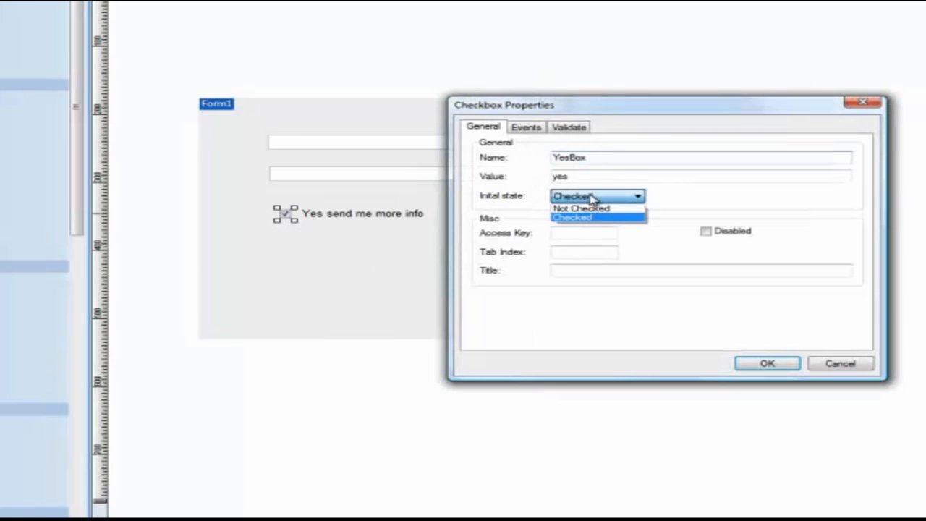
pyautogui.click(584, 206)
pyautogui.click(769, 364)
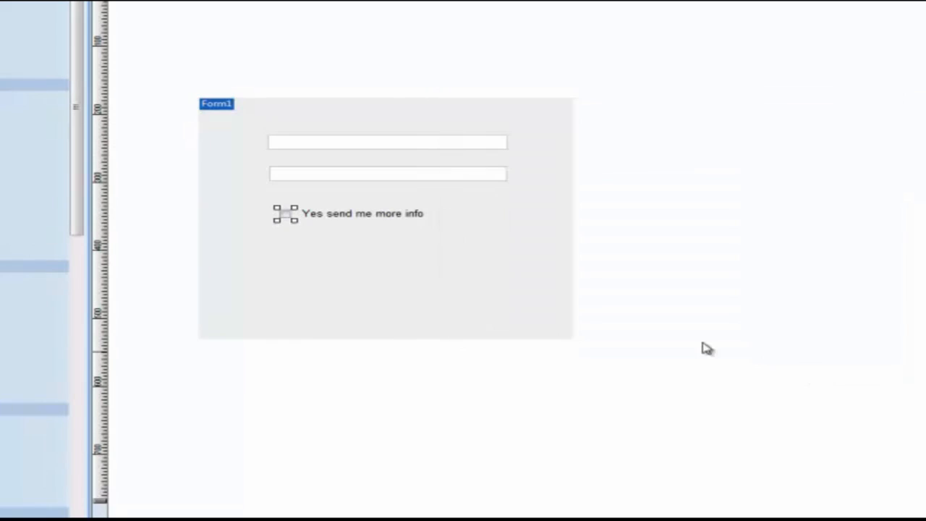
pyautogui.click(421, 290)
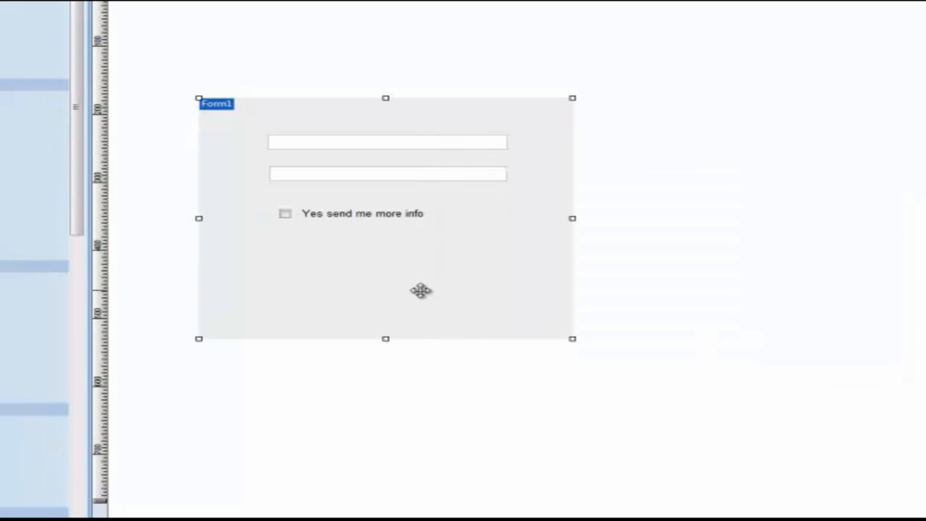
# Review the name properties of both edit boxes without changing them
pyautogui.doubleClick(371, 142)
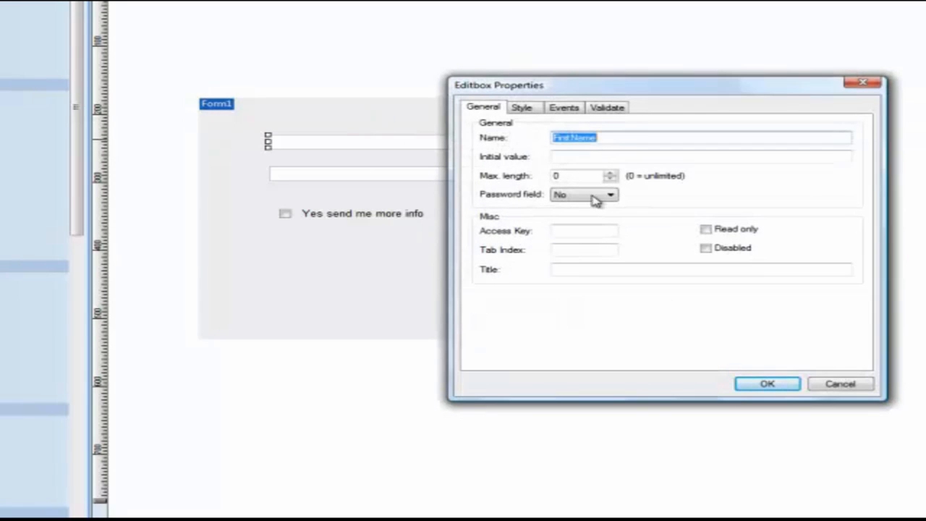
pyautogui.click(832, 385)
pyautogui.doubleClick(358, 180)
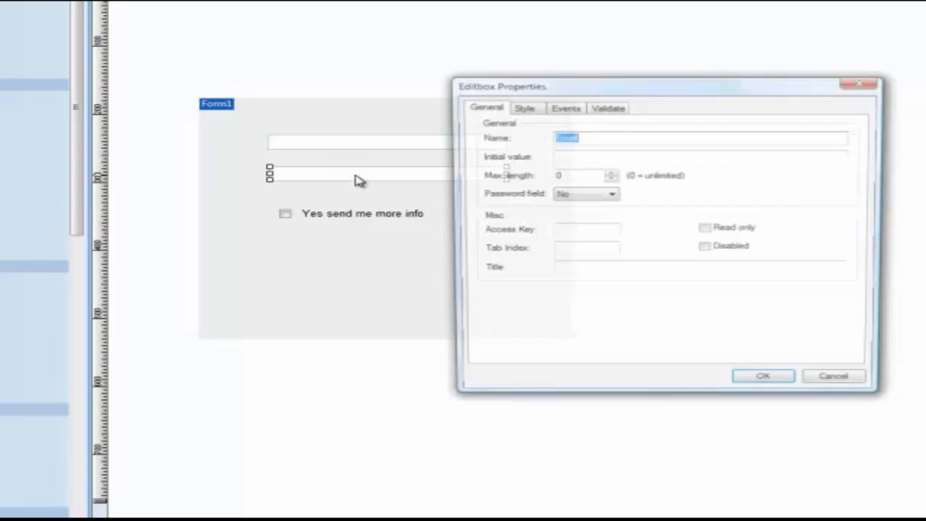
pyautogui.click(828, 383)
pyautogui.click(293, 225)
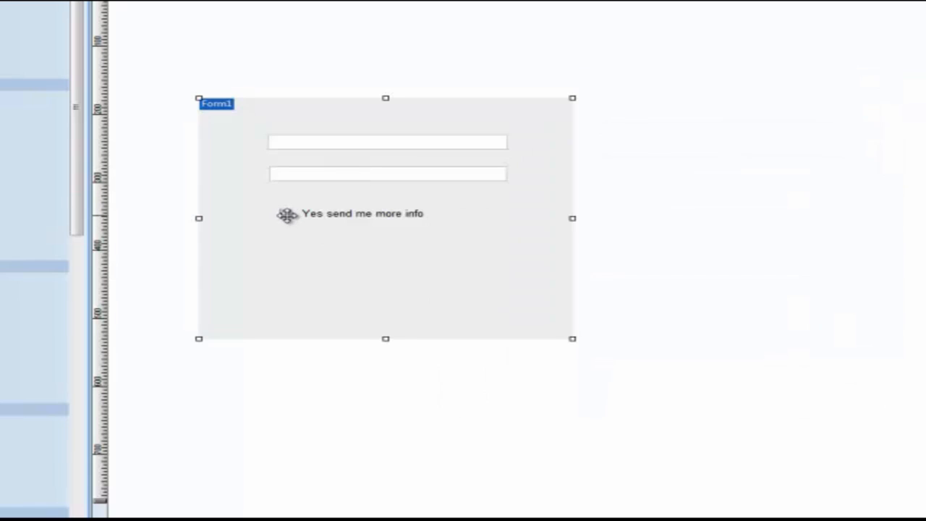
pyautogui.click(285, 215)
pyautogui.click(315, 237)
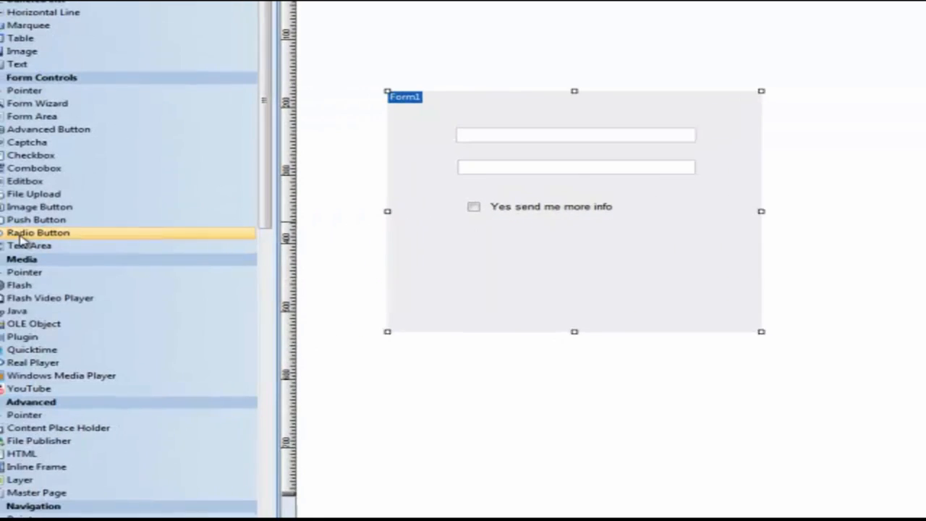
# Place a radio button in the form area below the checkbox
pyautogui.click(20, 234)
pyautogui.moveTo(479, 248); pyautogui.dragTo(585, 282)
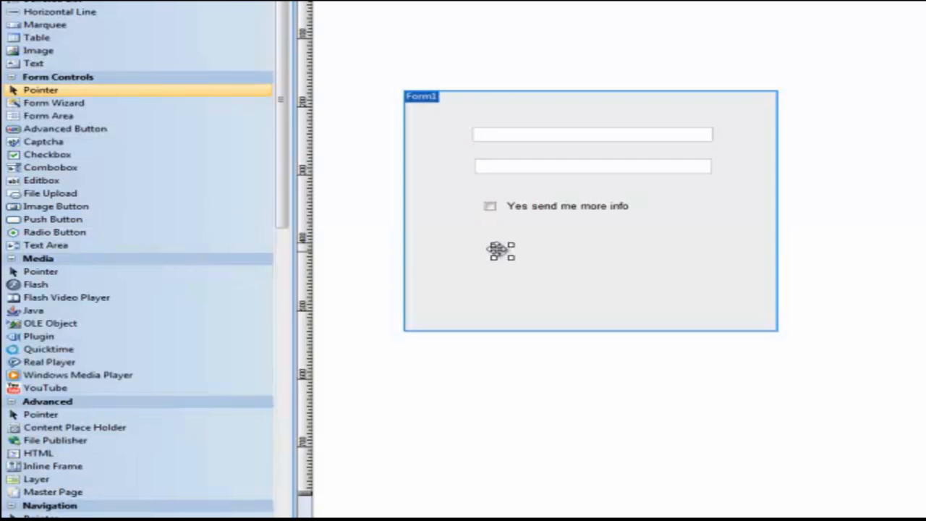
# Add two more radio buttons below the first and line up all three in a column under the checkbox
pyautogui.moveTo(498, 249); pyautogui.dragTo(492, 244)
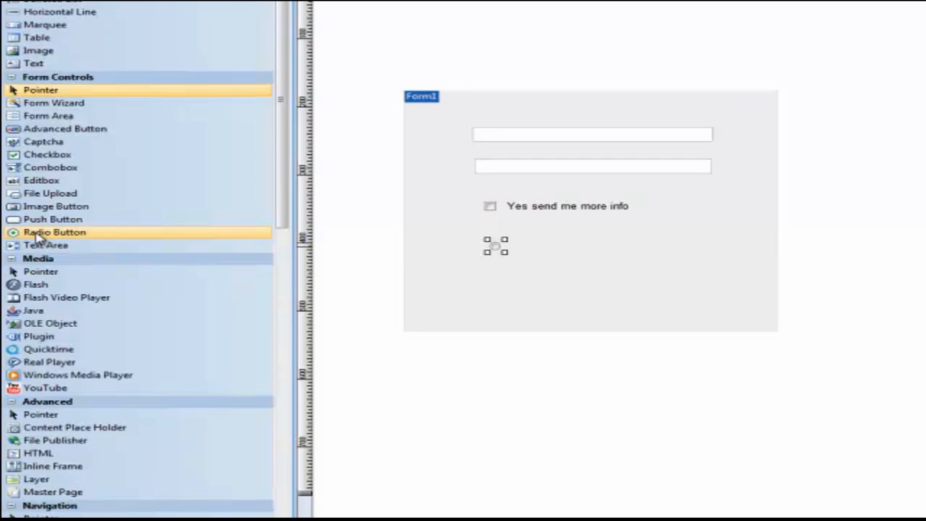
pyautogui.click(43, 232)
pyautogui.moveTo(488, 266)
pyautogui.mouseDown()
pyautogui.moveTo(531, 296)
pyautogui.moveTo(507, 304)
pyautogui.mouseUp()
pyautogui.click(43, 233)
pyautogui.click(497, 272)
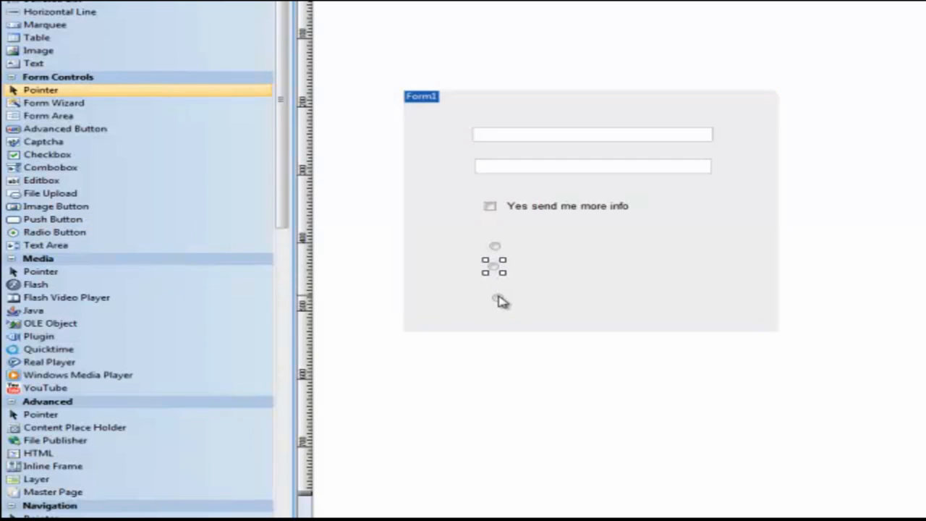
pyautogui.moveTo(499, 296); pyautogui.dragTo(499, 284)
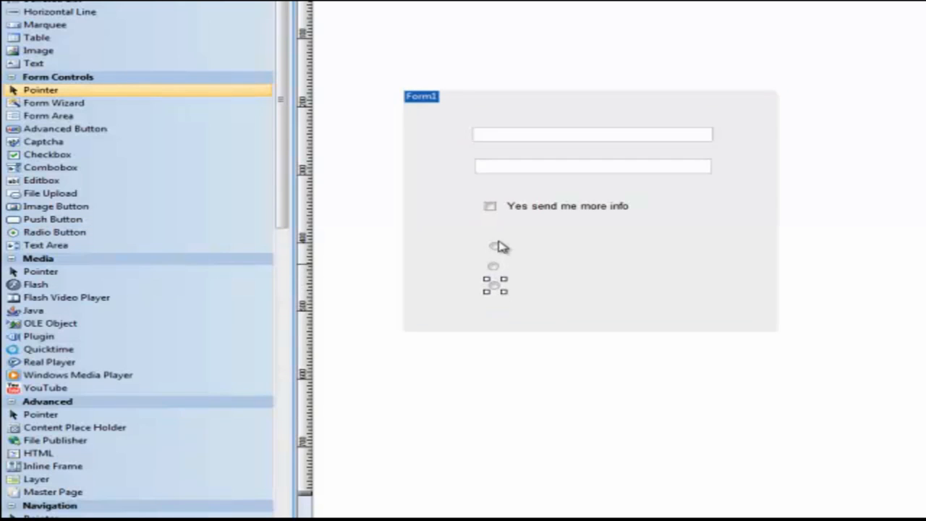
pyautogui.click(495, 245)
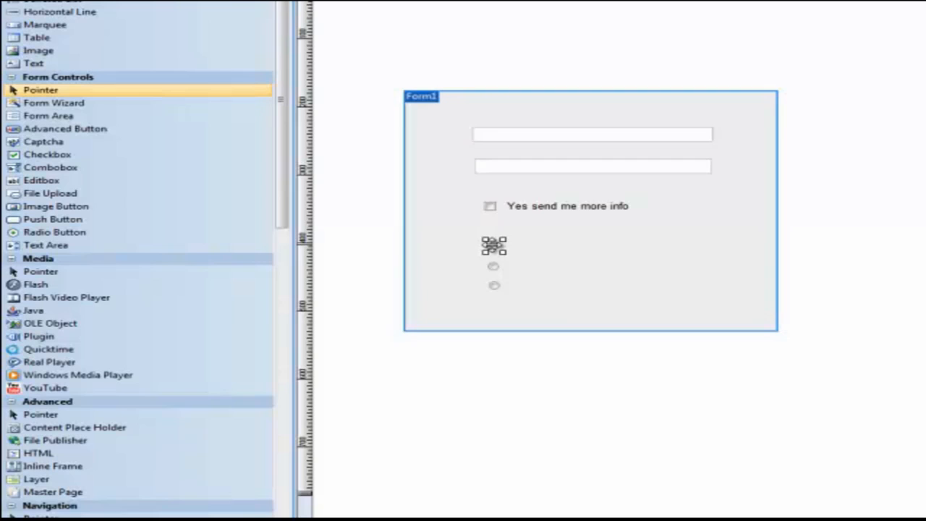
pyautogui.click(542, 246)
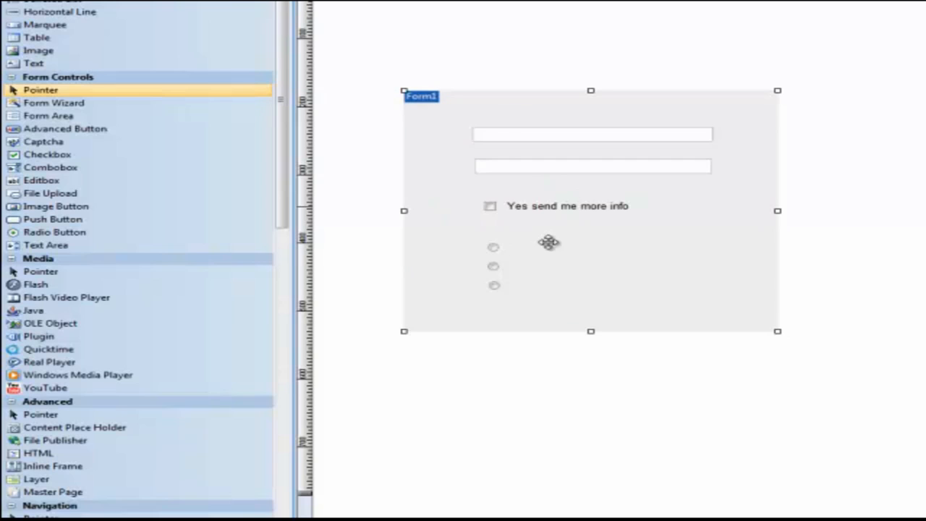
pyautogui.click(494, 248)
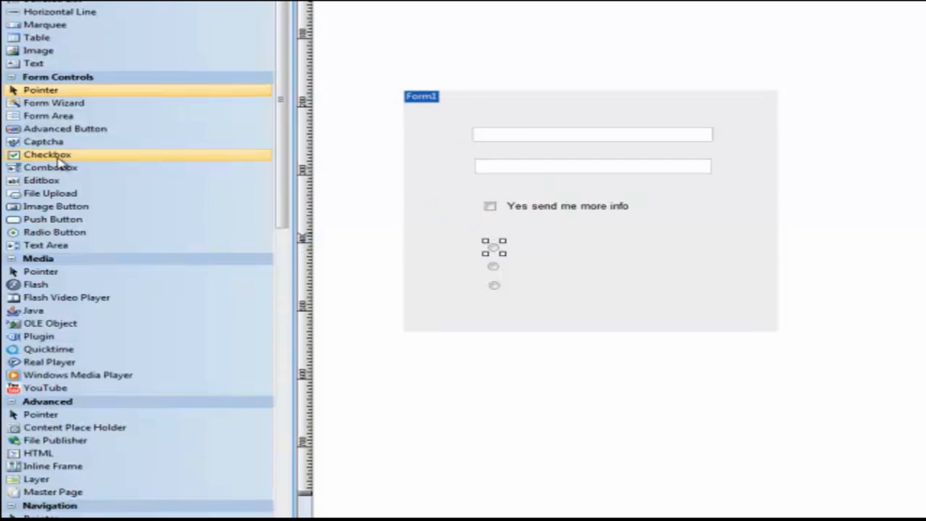
# Add a text label reading "Small" beside the uppermost radio button
pyautogui.click(543, 239)
pyautogui.click(43, 65)
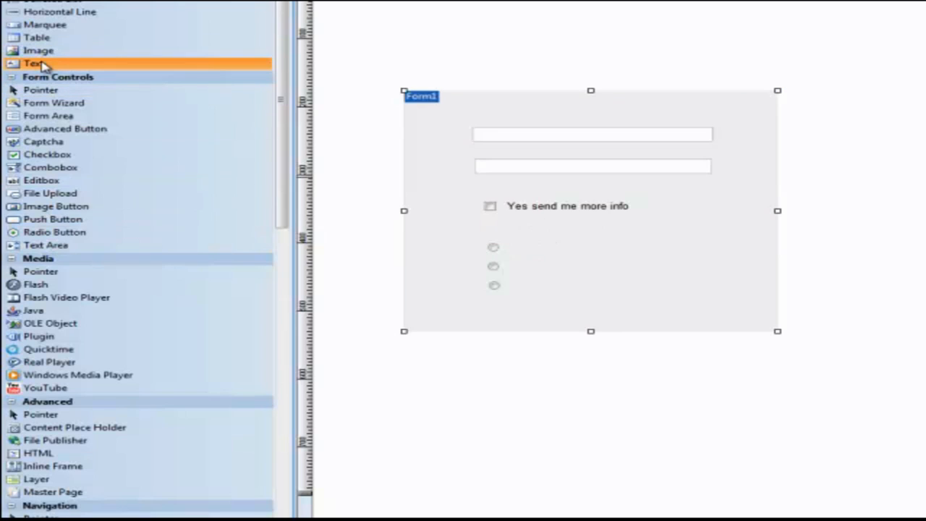
pyautogui.moveTo(509, 242); pyautogui.dragTo(617, 260)
pyautogui.doubleClick(512, 243)
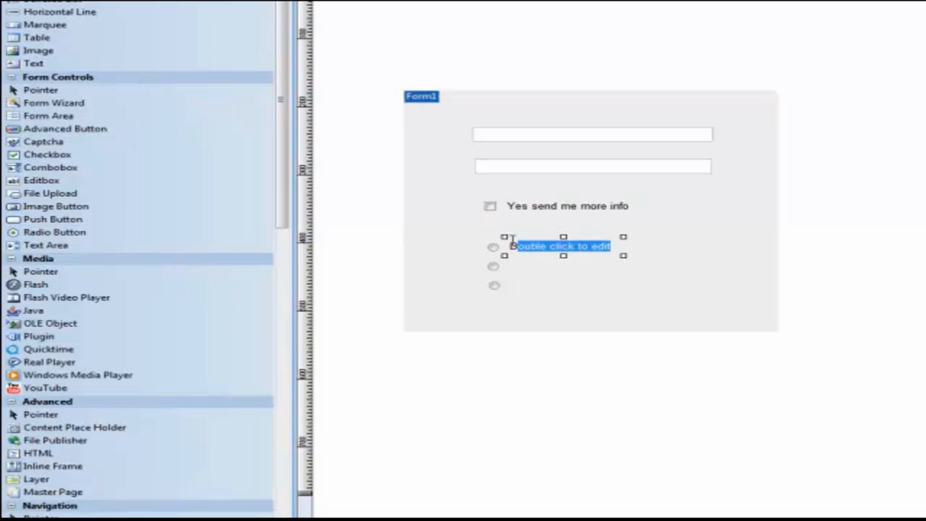
pyautogui.press('Delete')
pyautogui.write('Small')
pyautogui.click(600, 280)
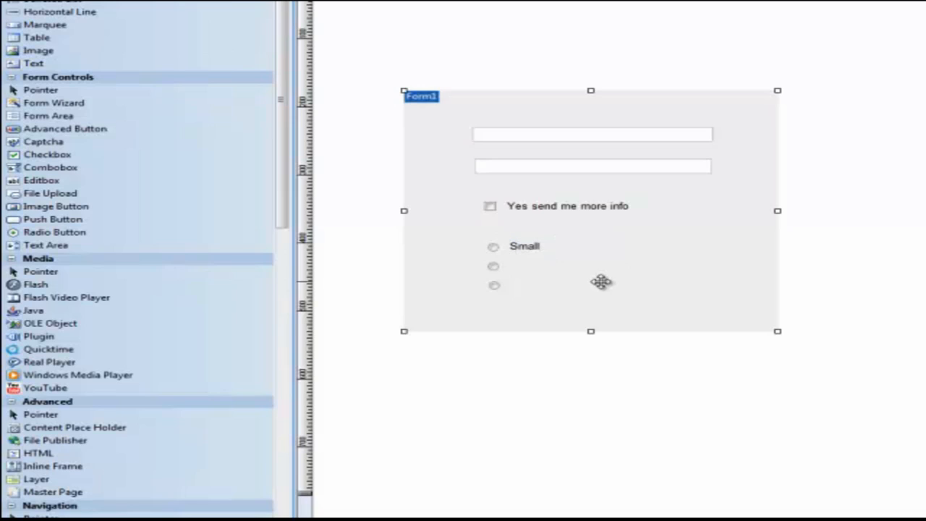
# Duplicate the Small label beside the other two radio buttons and change the copies to "Medium" and "Large"
pyautogui.moveTo(533, 245); pyautogui.dragTo(533, 264)
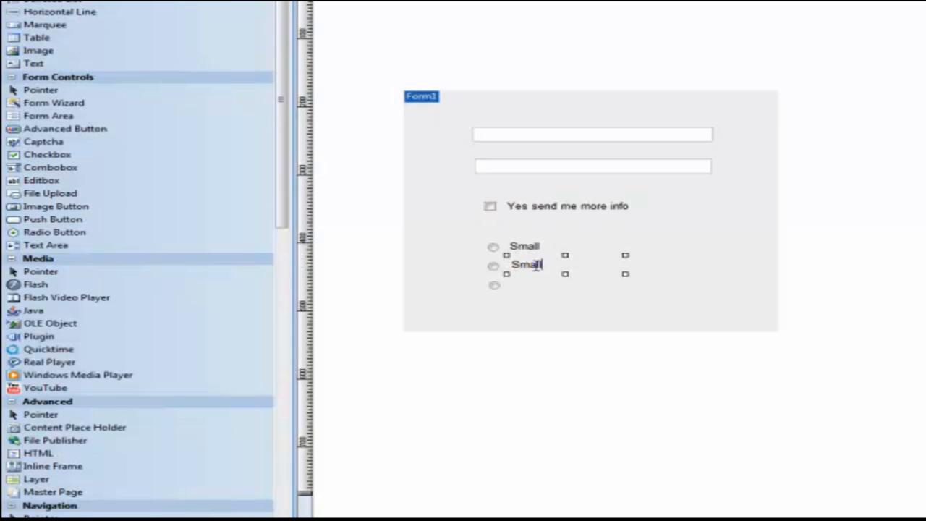
pyautogui.doubleClick(534, 265)
pyautogui.write('Medium')
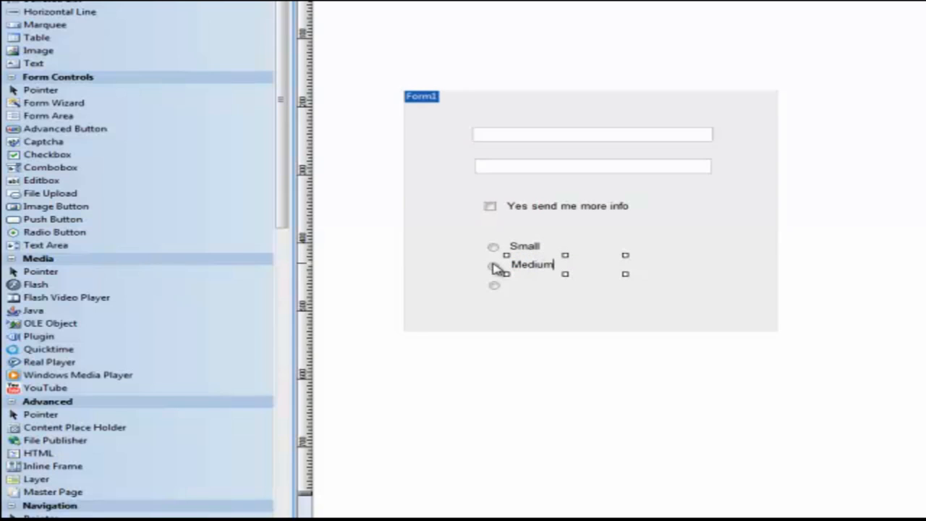
pyautogui.moveTo(536, 282); pyautogui.dragTo(494, 286)
pyautogui.doubleClick(530, 287)
pyautogui.write('Lar')
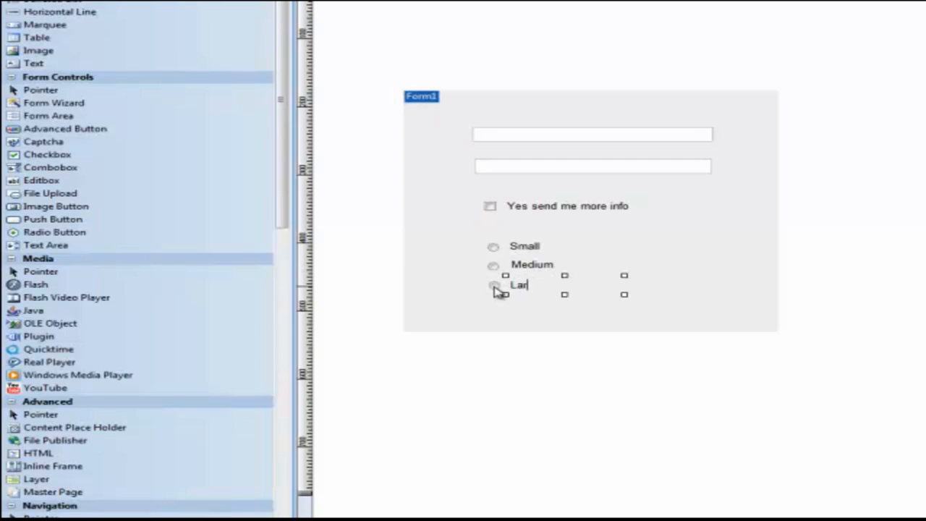
pyautogui.write('ge')
pyautogui.click(715, 247)
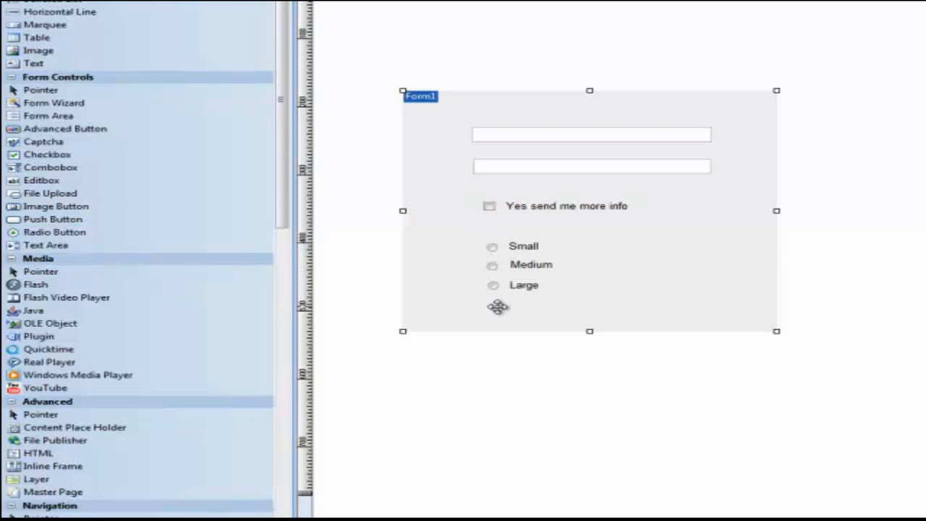
# Set the Small radio button's group name to RadioButtonGroup1 and its value to small, and accept the properties
pyautogui.click(492, 246)
pyautogui.doubleClick(492, 246)
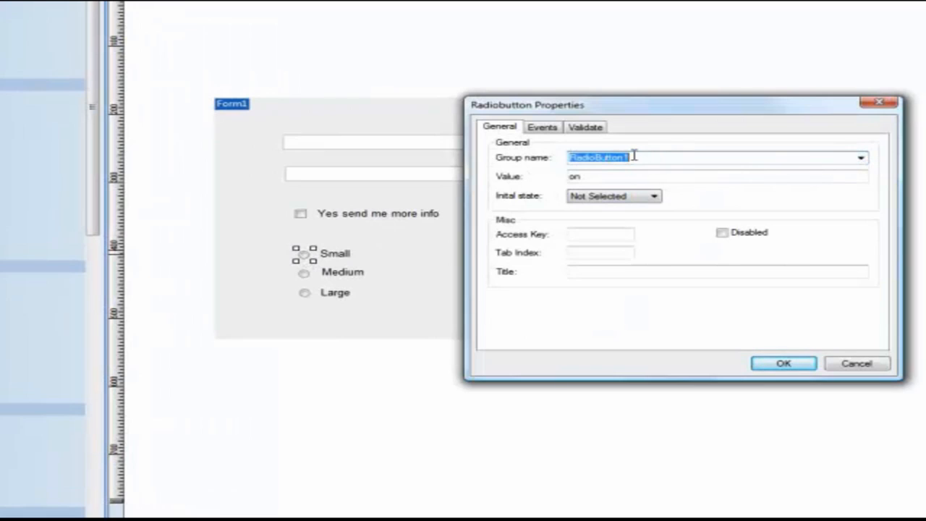
pyautogui.click(633, 156)
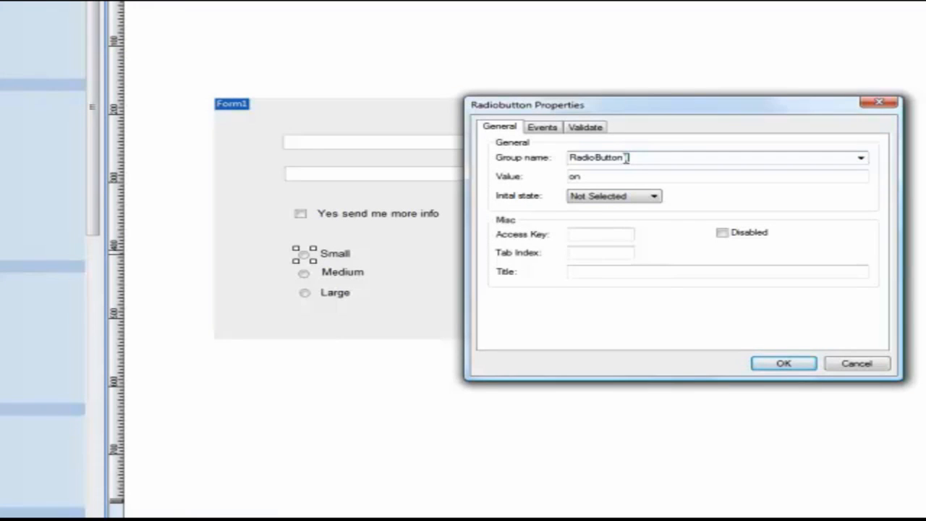
pyautogui.write('Group1')
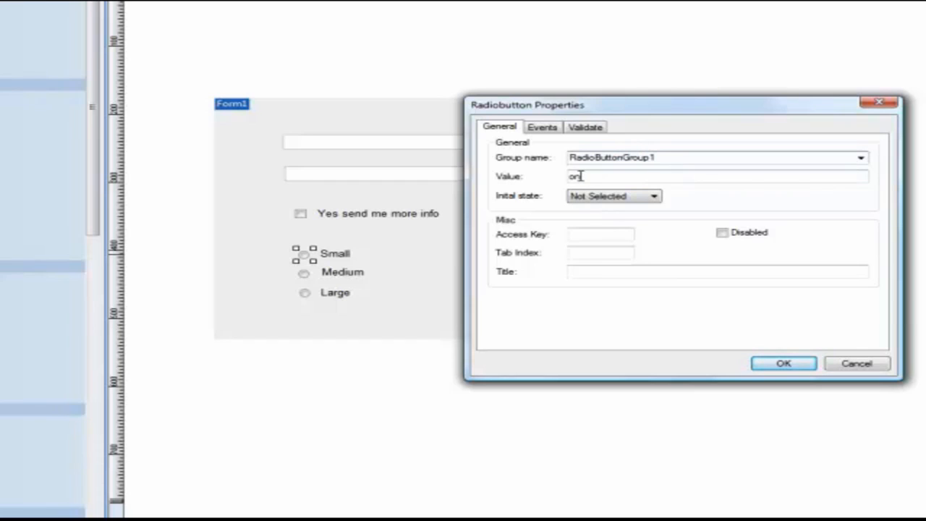
pyautogui.moveTo(583, 178); pyautogui.dragTo(565, 184)
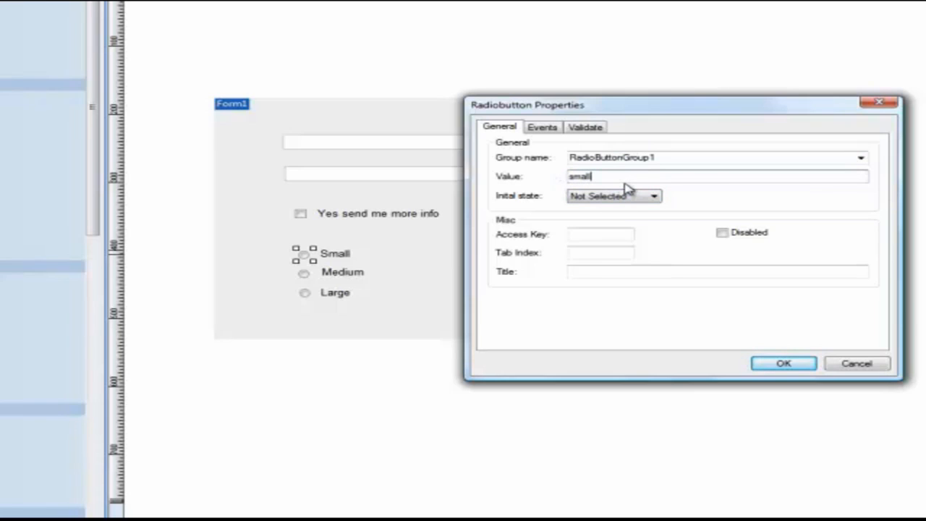
pyautogui.click(771, 368)
# Assign the Medium radio button to group RadioButtonGroup1 with the value medium, and accept the properties
pyautogui.doubleClick(305, 274)
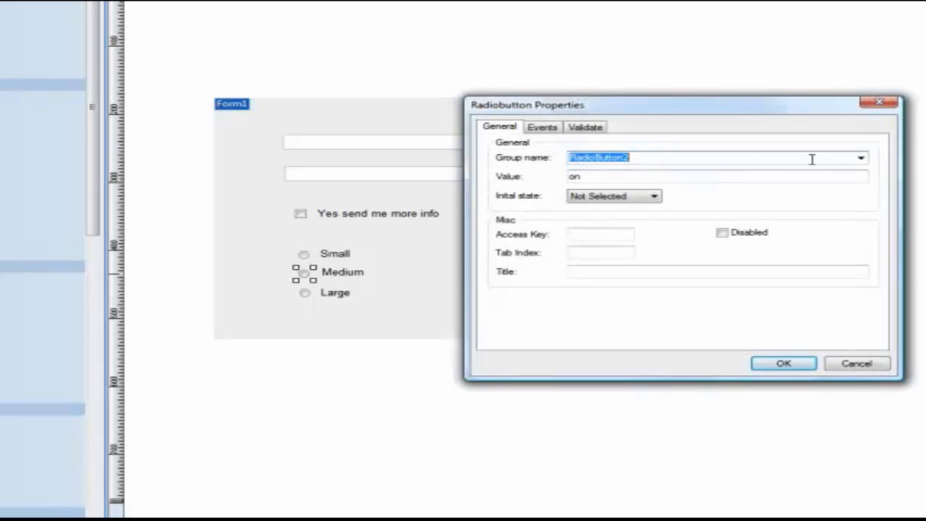
pyautogui.click(860, 157)
pyautogui.click(633, 172)
pyautogui.moveTo(590, 175); pyautogui.dragTo(567, 176)
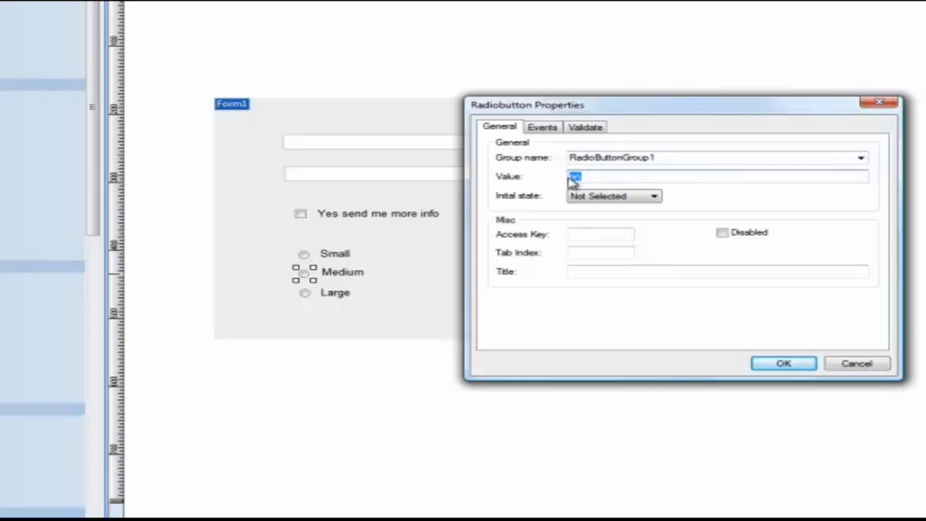
pyautogui.write('medium')
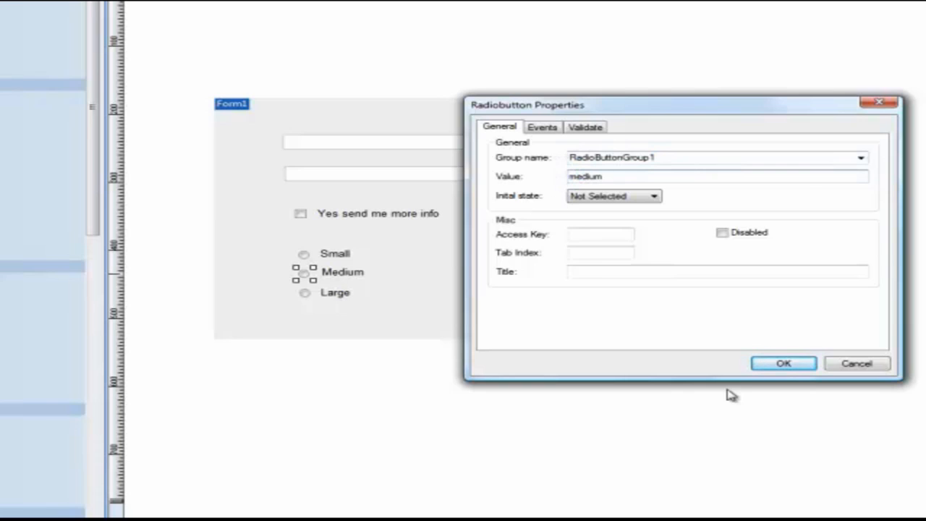
pyautogui.click(769, 366)
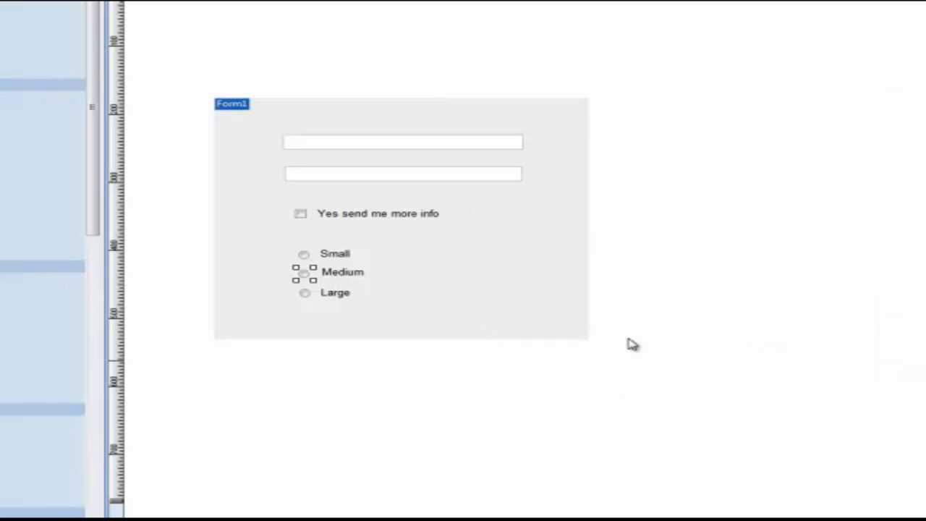
# Assign the Large radio button to group RadioButtonGroup1 with the value large, and accept the properties
pyautogui.doubleClick(304, 293)
pyautogui.click(860, 159)
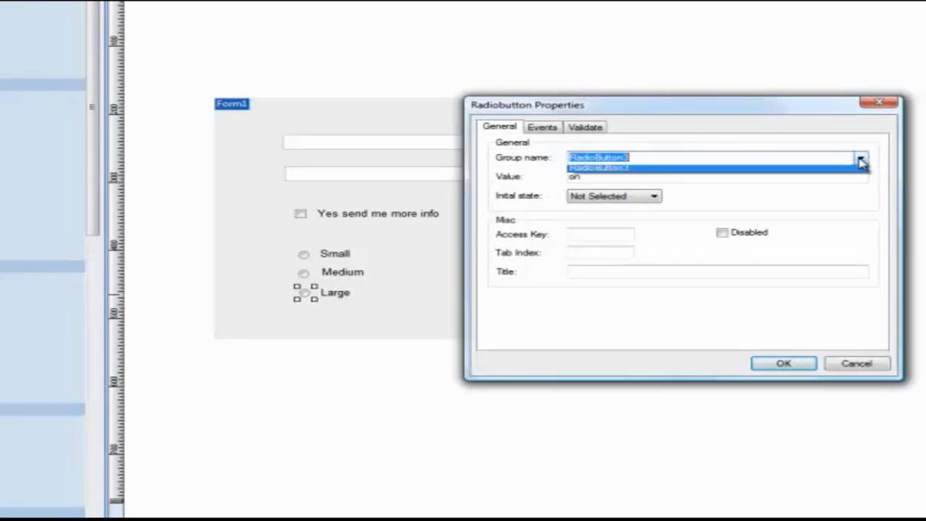
pyautogui.click(592, 169)
pyautogui.moveTo(589, 178); pyautogui.dragTo(554, 183)
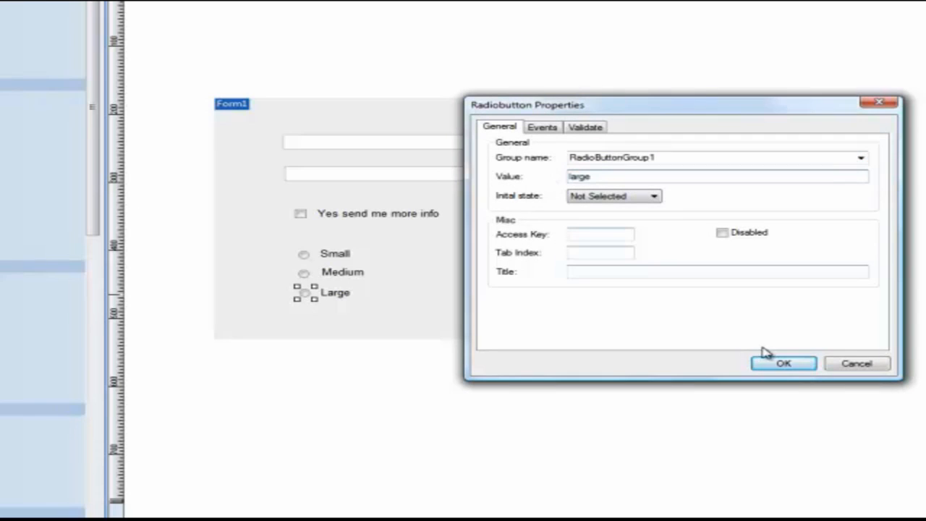
pyautogui.click(779, 364)
pyautogui.click(455, 301)
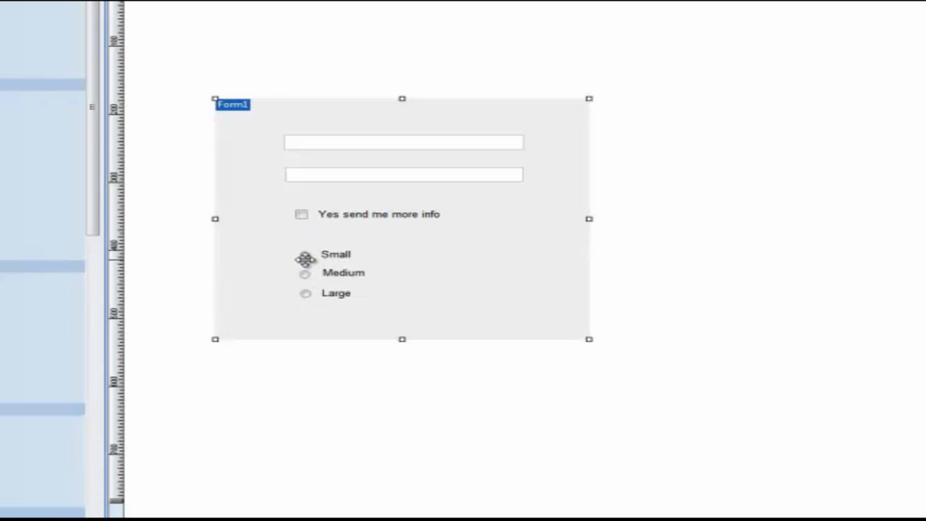
pyautogui.click(301, 214)
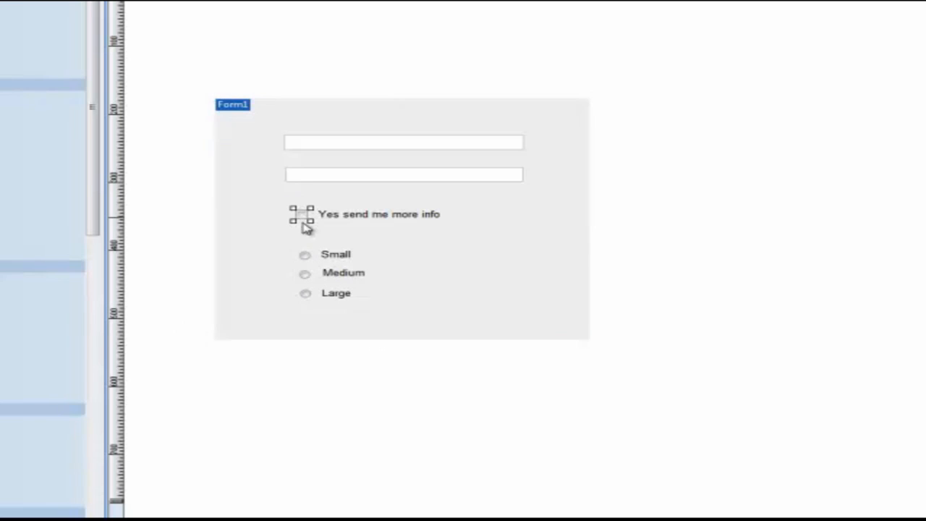
pyautogui.click(305, 255)
pyautogui.click(304, 275)
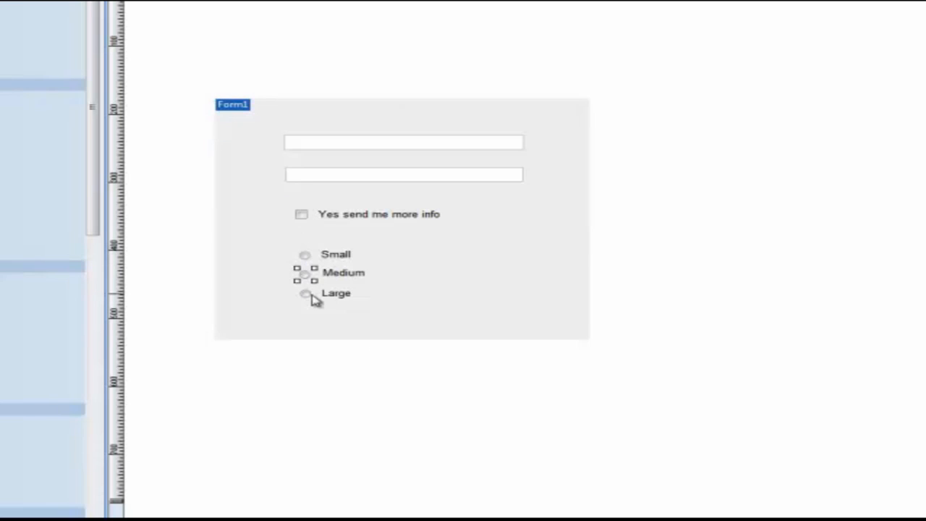
pyautogui.click(306, 293)
pyautogui.click(445, 282)
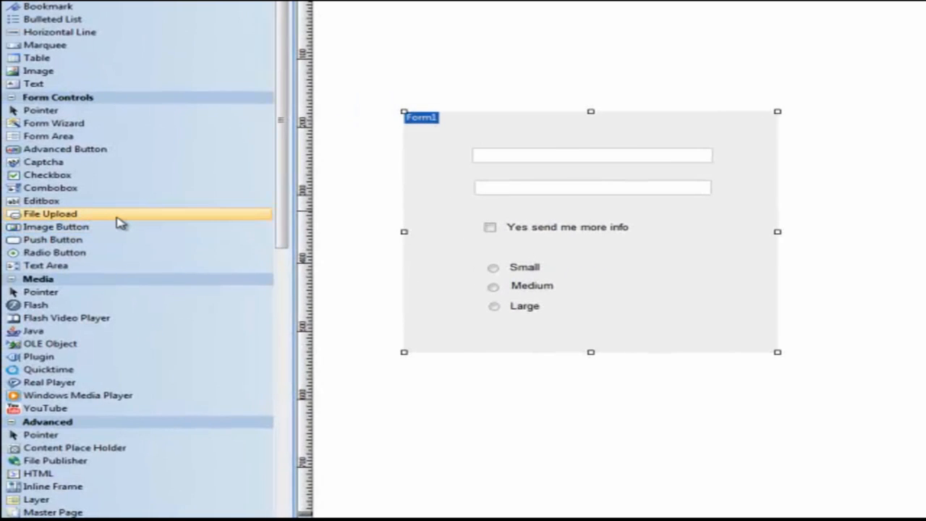
# Place a wide file upload field in the form area below the Large radio button
pyautogui.click(32, 216)
pyautogui.moveTo(453, 313); pyautogui.dragTo(752, 335)
pyautogui.moveTo(595, 329); pyautogui.dragTo(592, 333)
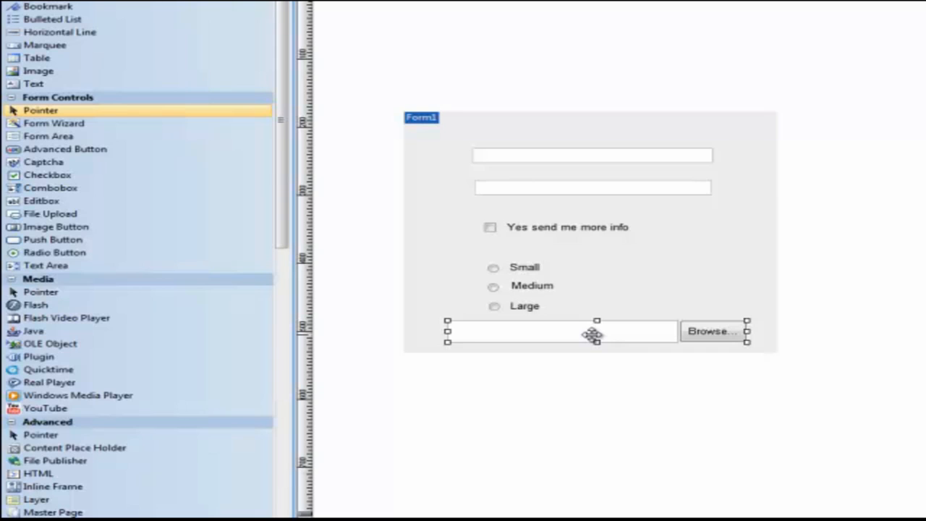
pyautogui.click(659, 293)
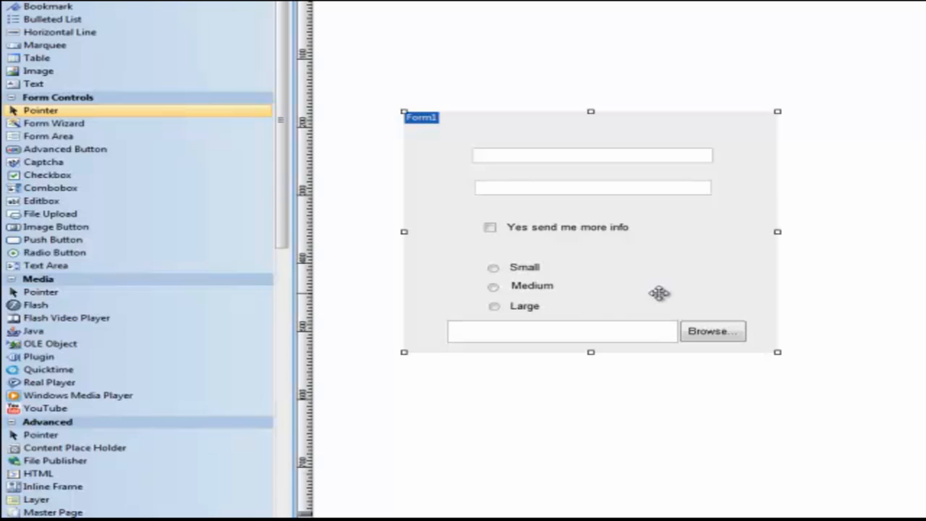
# Review the file upload field's validation properties without changing them, and delete the field from the form
pyautogui.click(618, 328)
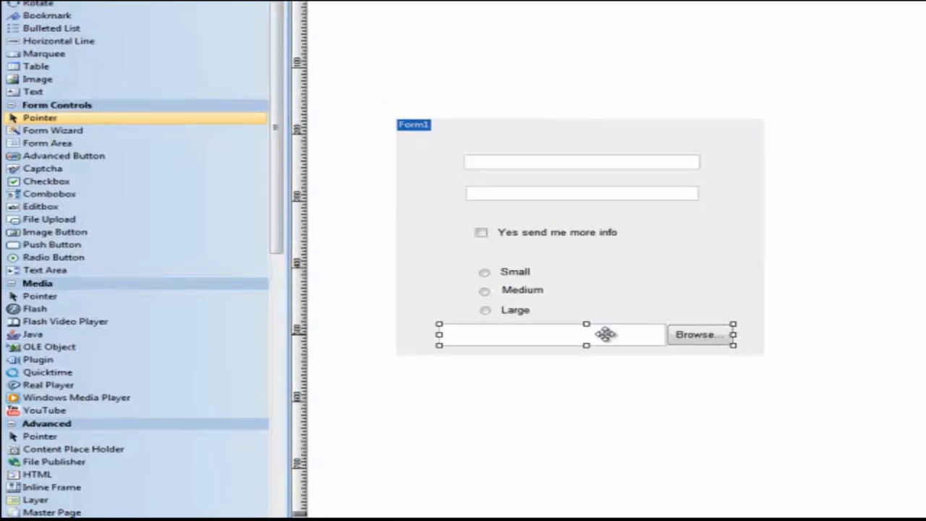
pyautogui.doubleClick(616, 329)
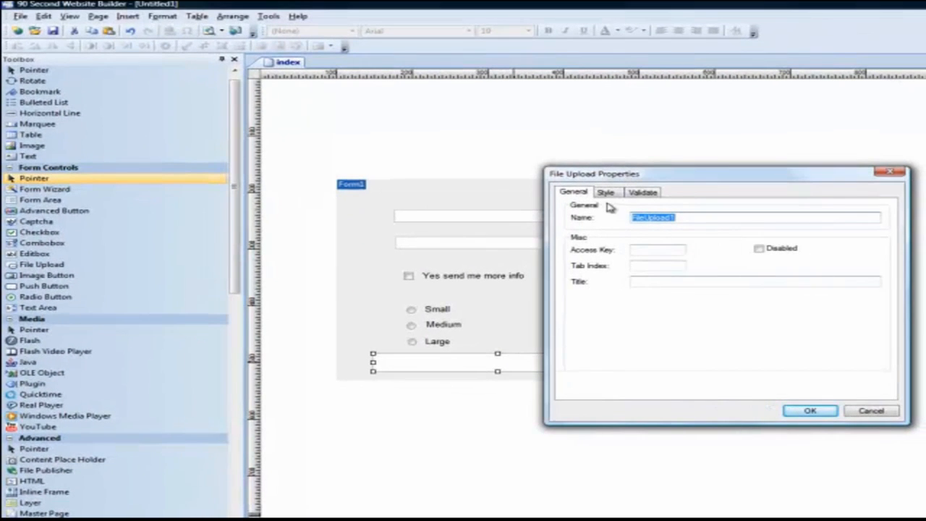
pyautogui.click(644, 192)
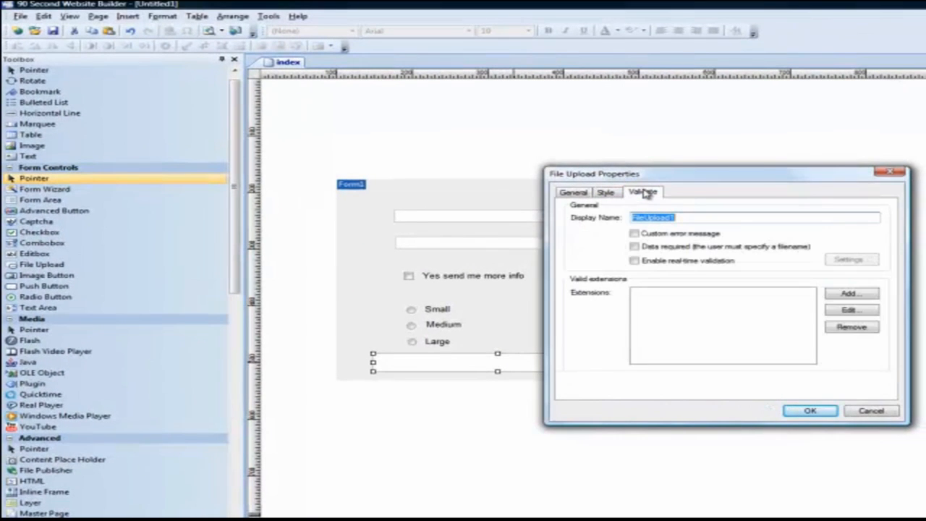
pyautogui.click(869, 410)
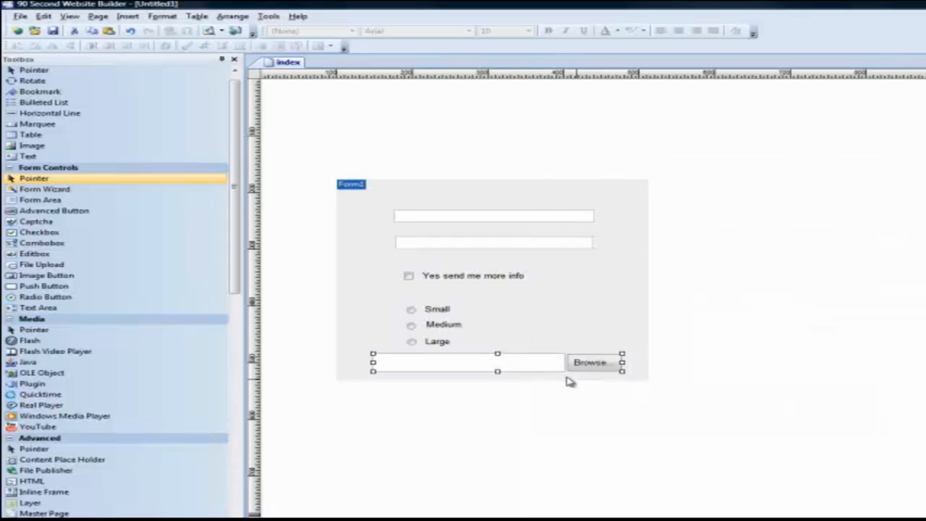
pyautogui.press('Delete')
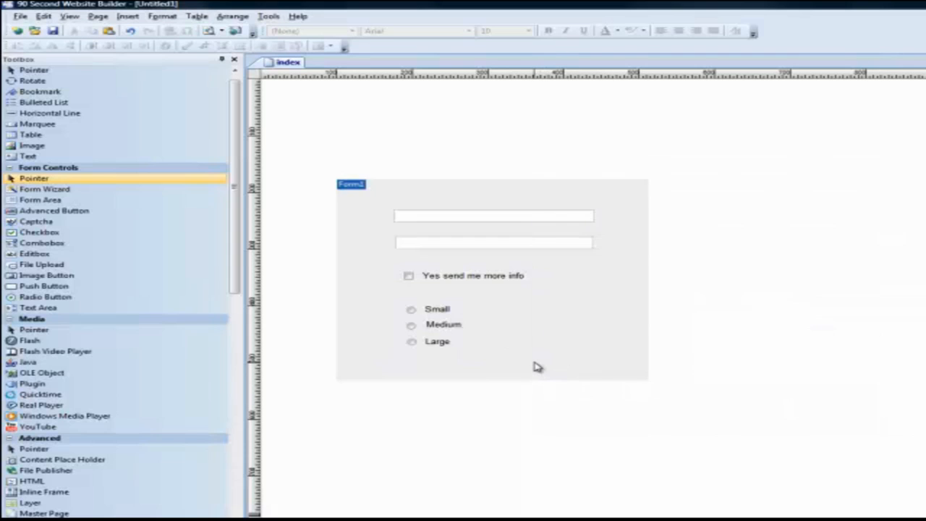
# Place a combobox in the form area, just below the checkbox label and right of the Small radio button
pyautogui.click(40, 245)
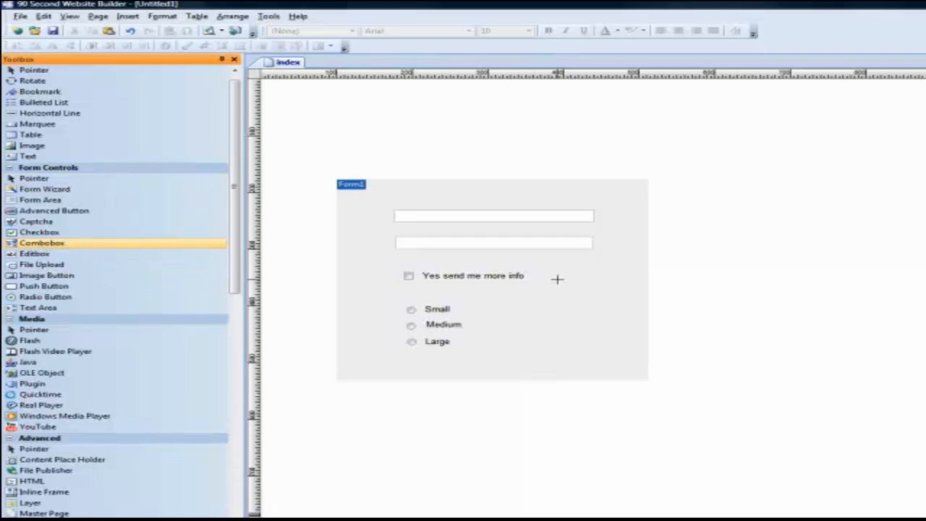
pyautogui.moveTo(534, 291)
pyautogui.mouseDown()
pyautogui.moveTo(579, 297)
pyautogui.moveTo(612, 331)
pyautogui.moveTo(634, 332)
pyautogui.mouseUp()
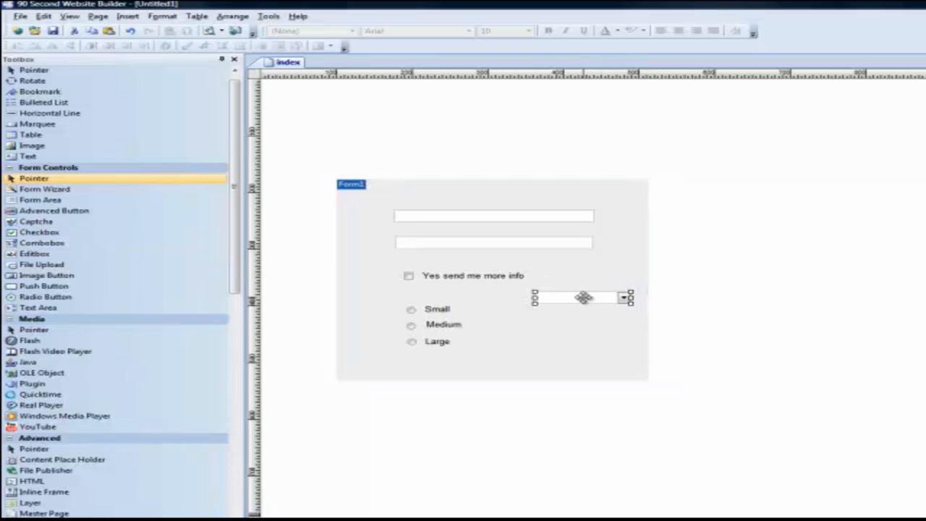
pyautogui.moveTo(585, 297); pyautogui.dragTo(560, 293)
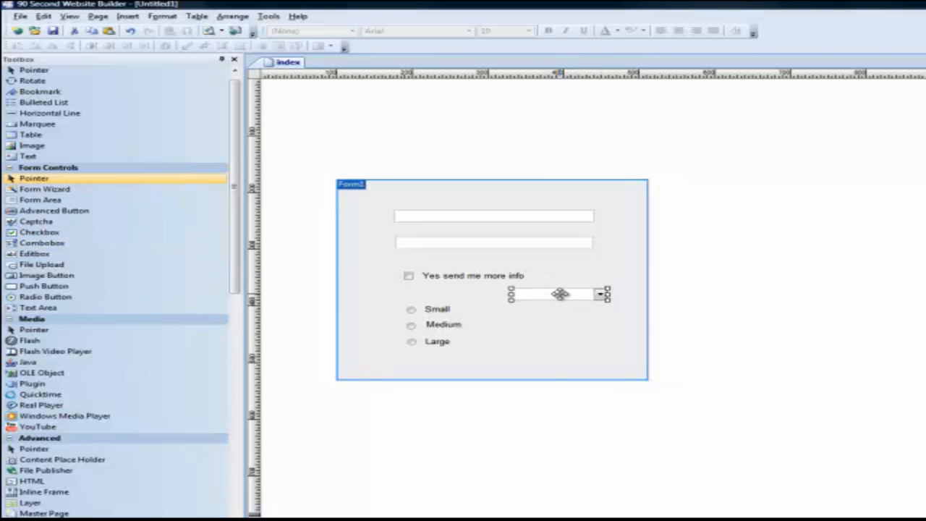
# Add an item with text CA and value CA to the combobox's item list
pyautogui.doubleClick(560, 294)
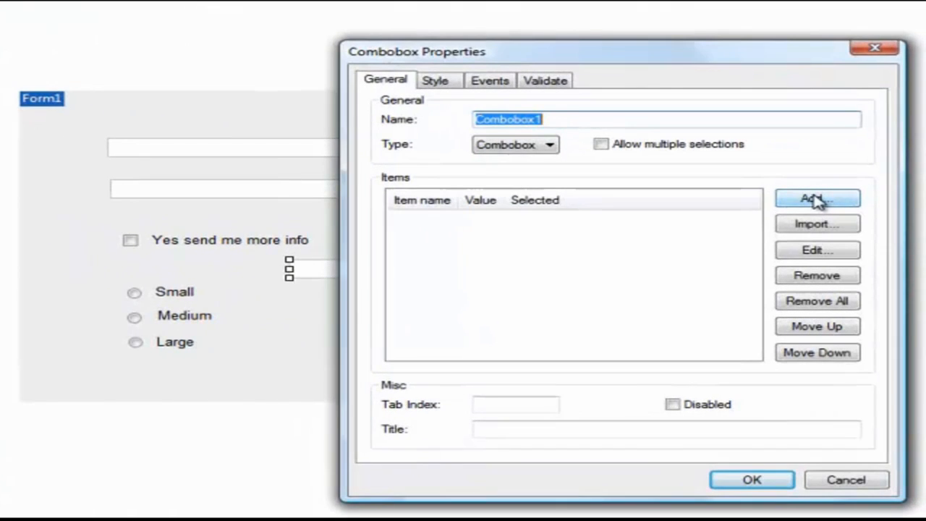
pyautogui.click(815, 201)
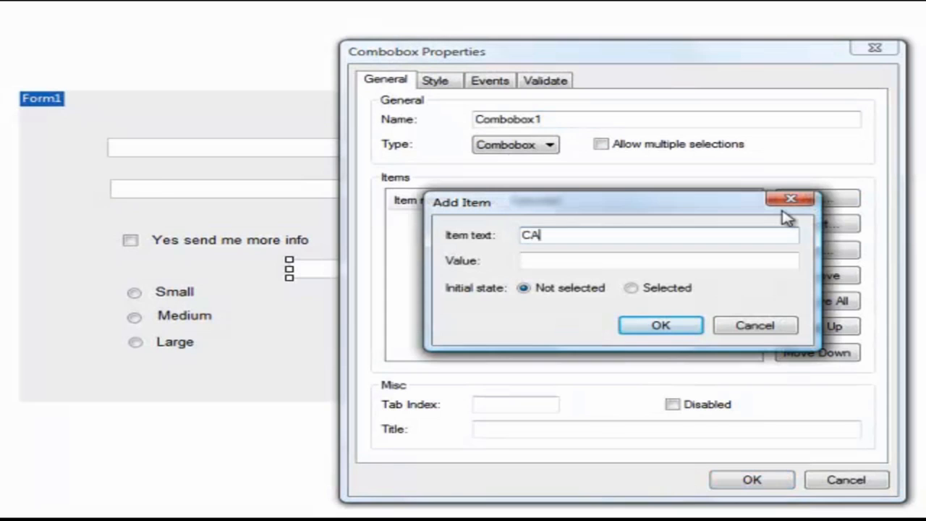
pyautogui.write('CA')
pyautogui.click(559, 260)
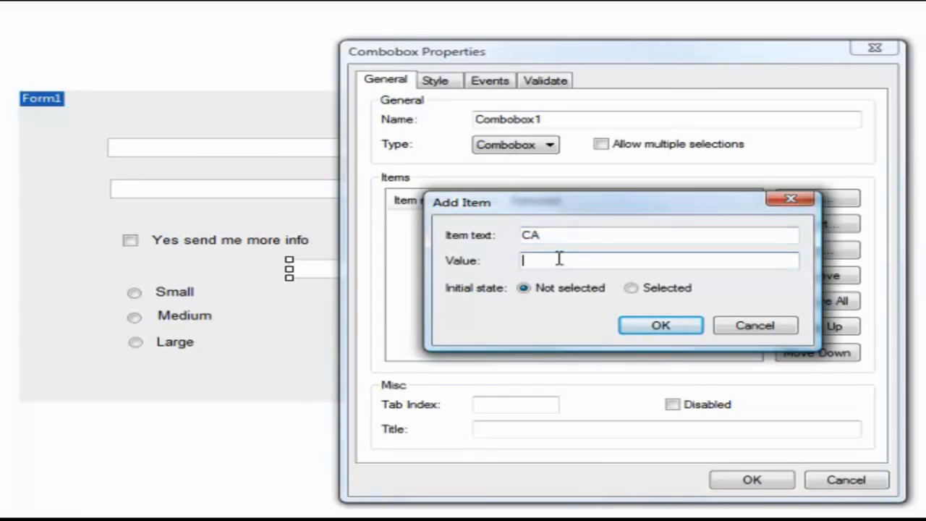
pyautogui.write('CA')
pyautogui.click(665, 325)
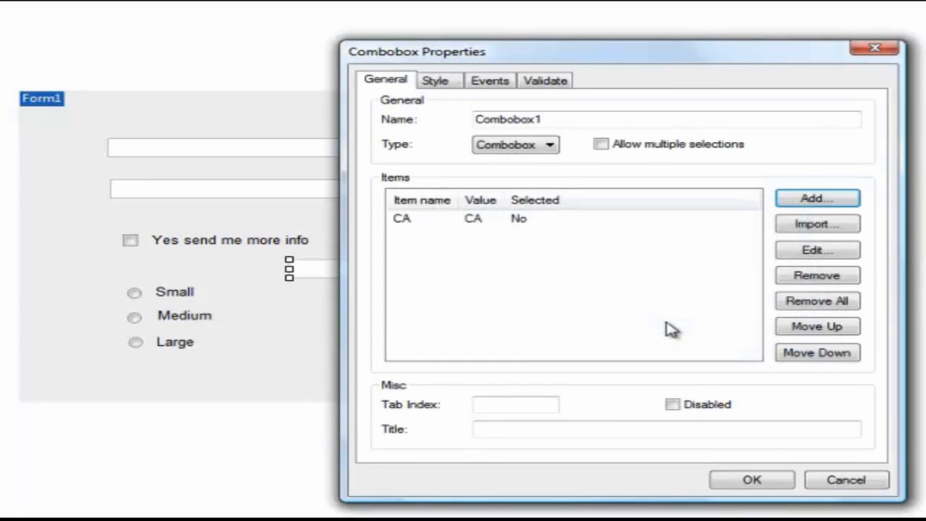
# Add a second combobox item with text OR and value OR
pyautogui.click(815, 201)
pyautogui.write('OR')
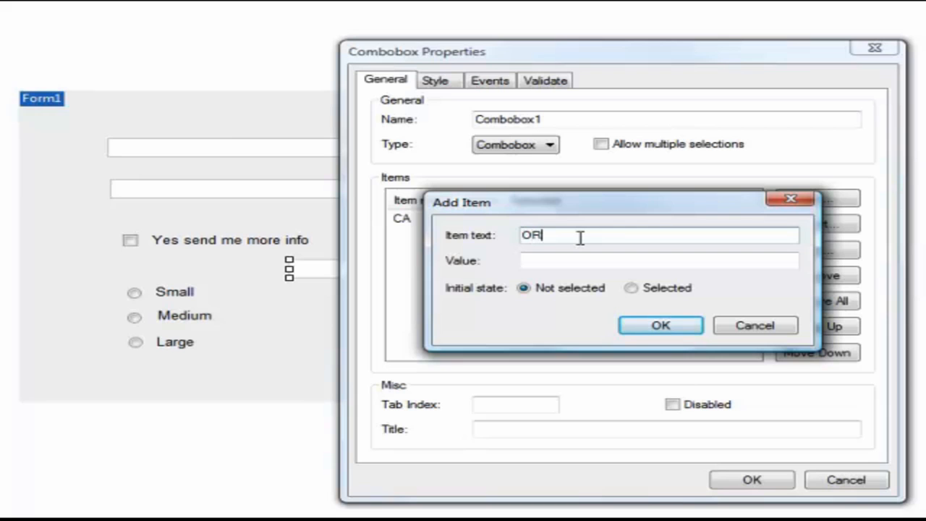
pyautogui.click(549, 259)
pyautogui.write('OR')
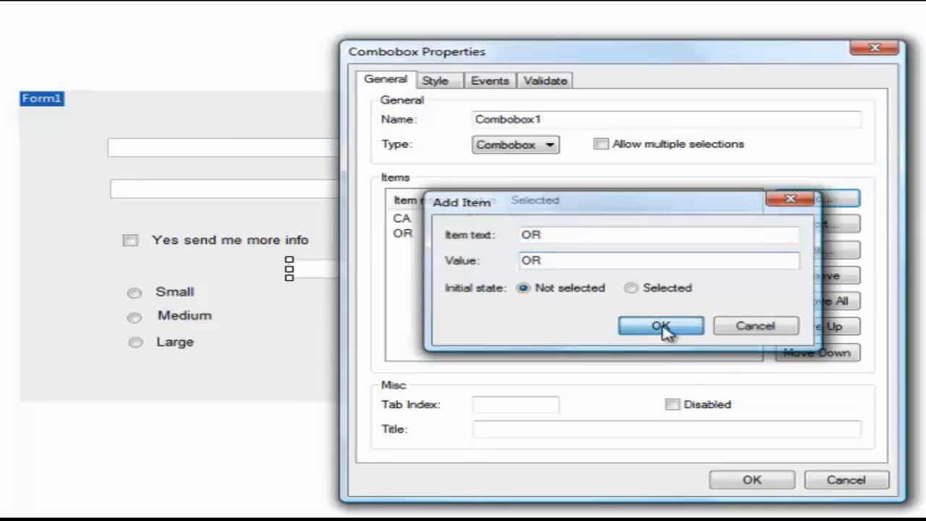
pyautogui.click(663, 329)
# Add a third combobox item with text WA and value WA
pyautogui.click(818, 201)
pyautogui.write('W')
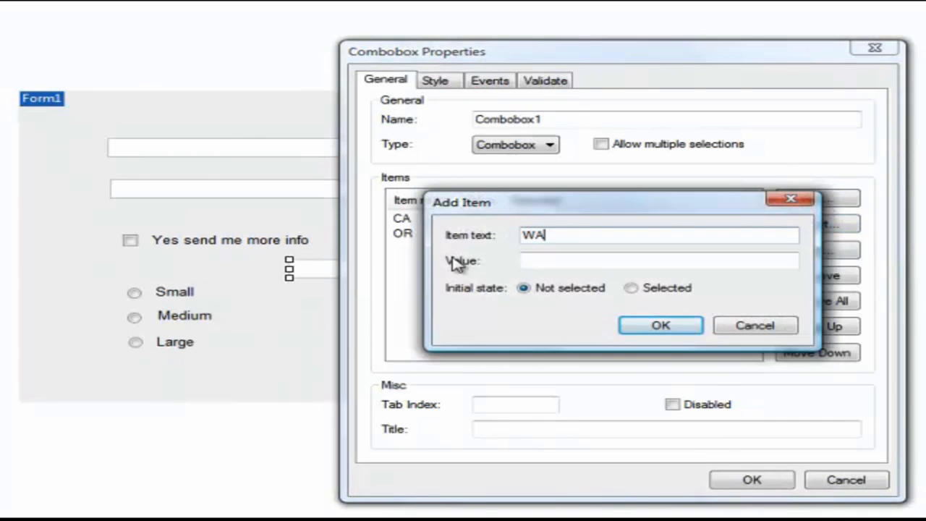
pyautogui.write('A')
pyautogui.click(528, 261)
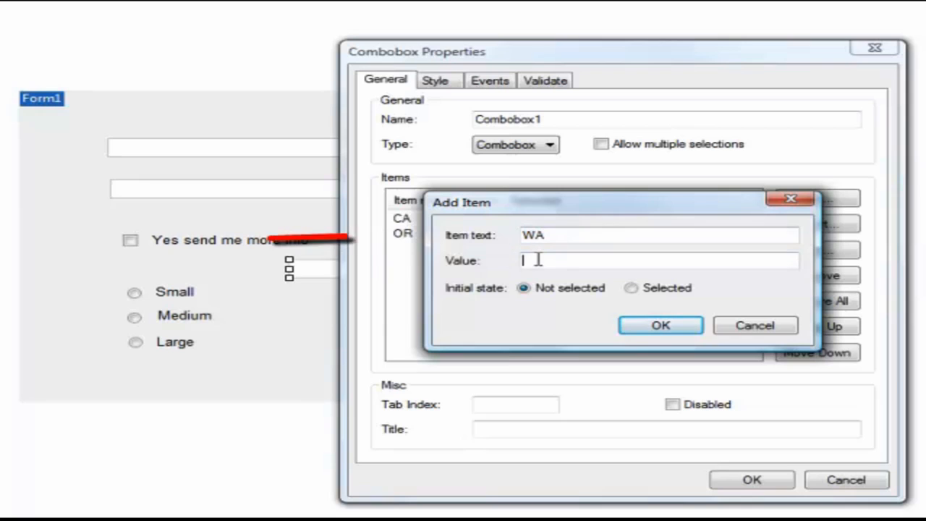
pyautogui.write('WA')
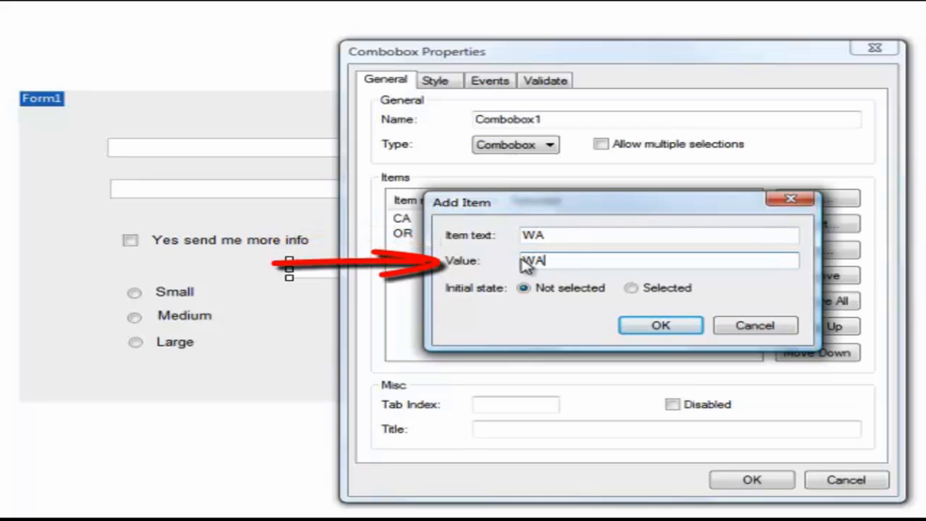
pyautogui.click(660, 331)
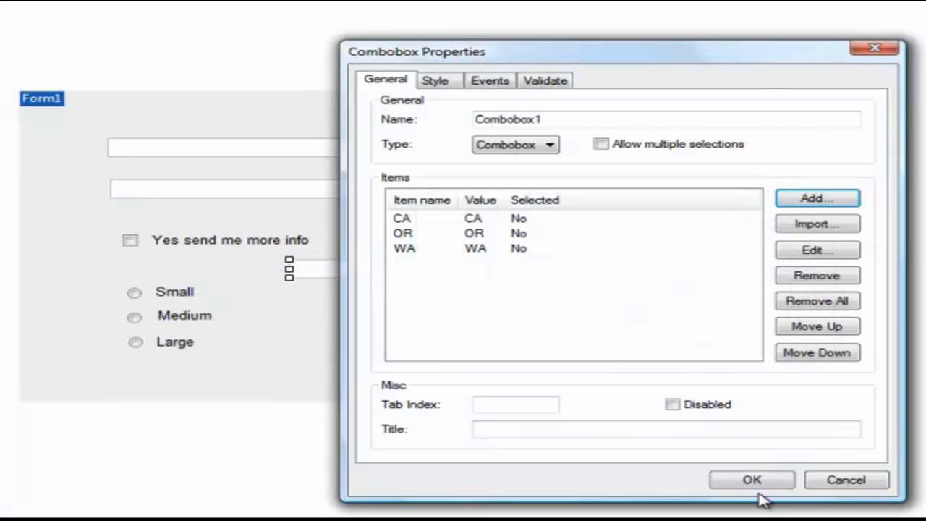
# Name the combobox States, keep its type as Combobox, and accept the properties
pyautogui.click(556, 119)
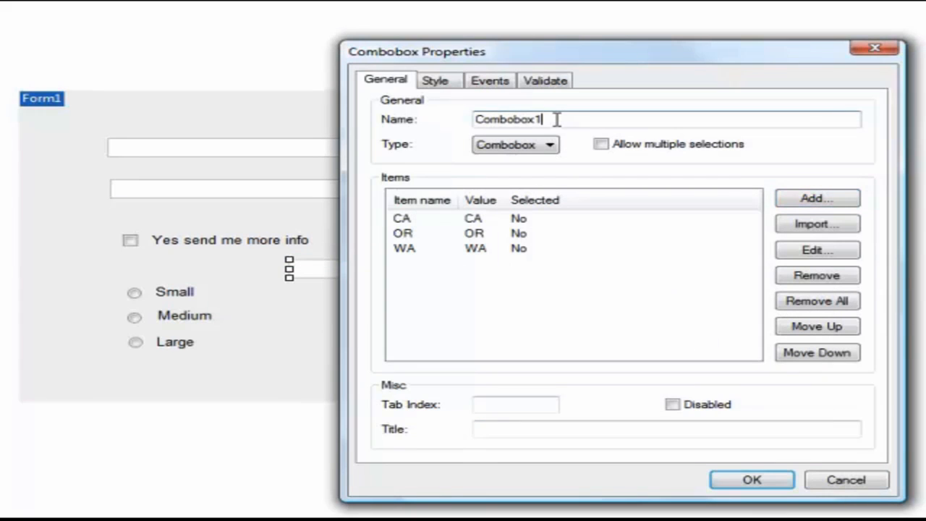
pyautogui.moveTo(556, 120); pyautogui.dragTo(403, 120)
pyautogui.write('States')
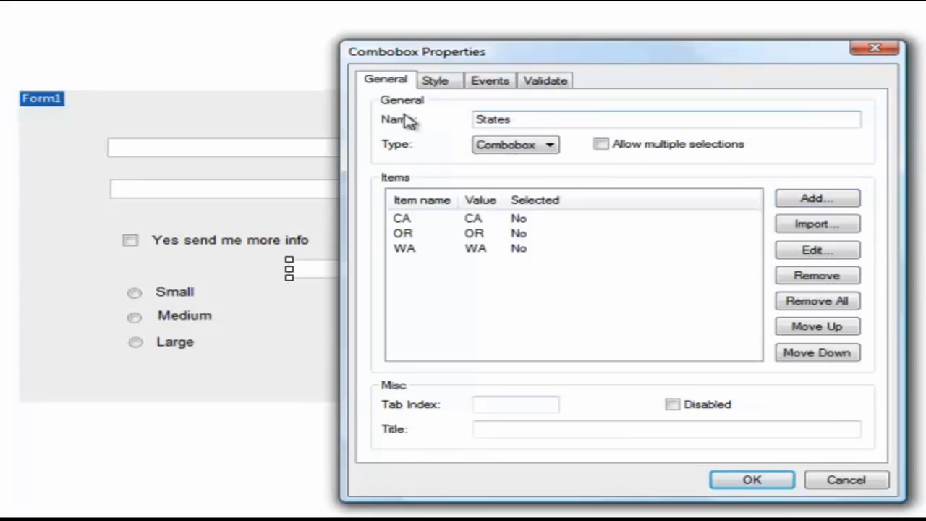
pyautogui.click(547, 149)
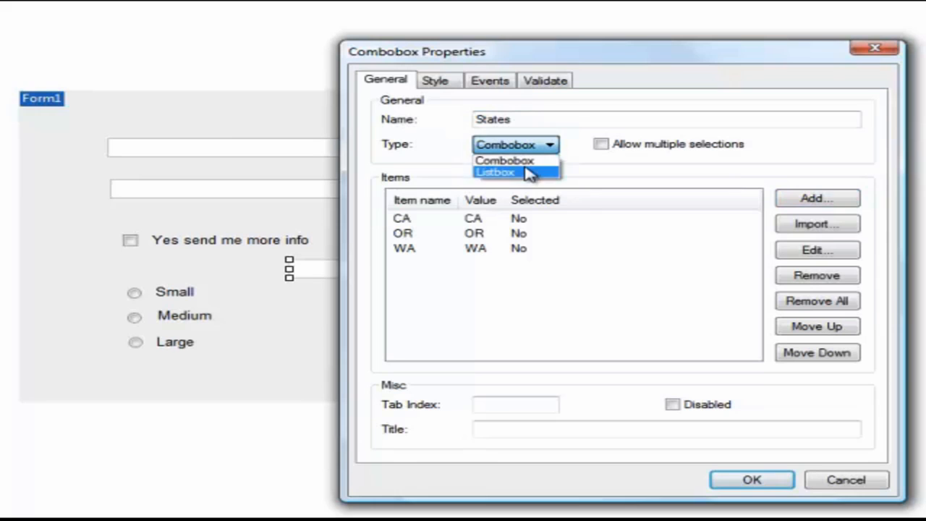
pyautogui.click(525, 161)
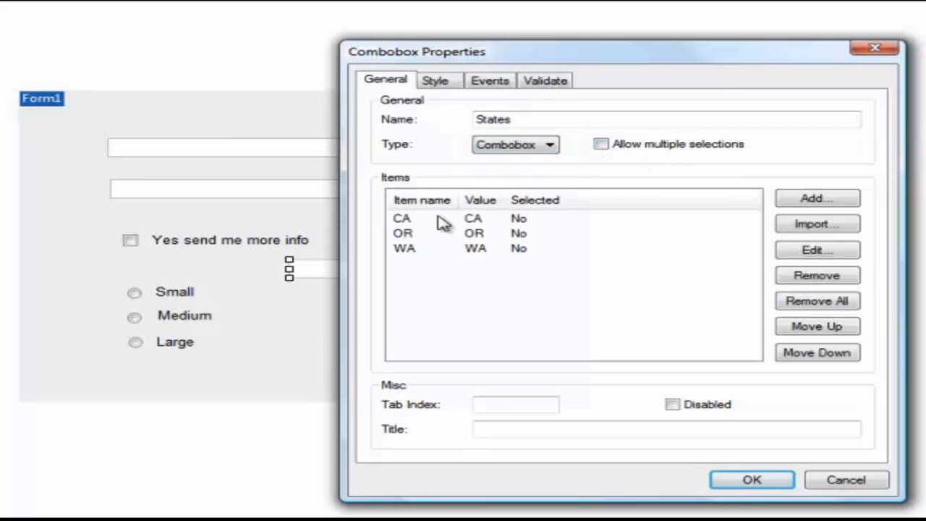
pyautogui.click(757, 482)
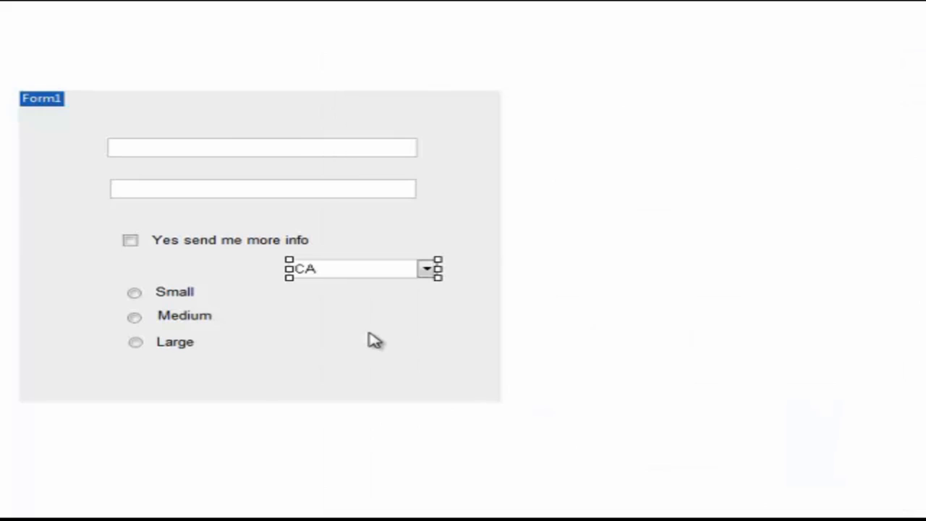
# Move the combobox down so it lines up with the Small radio button
pyautogui.click(374, 340)
pyautogui.click(359, 266)
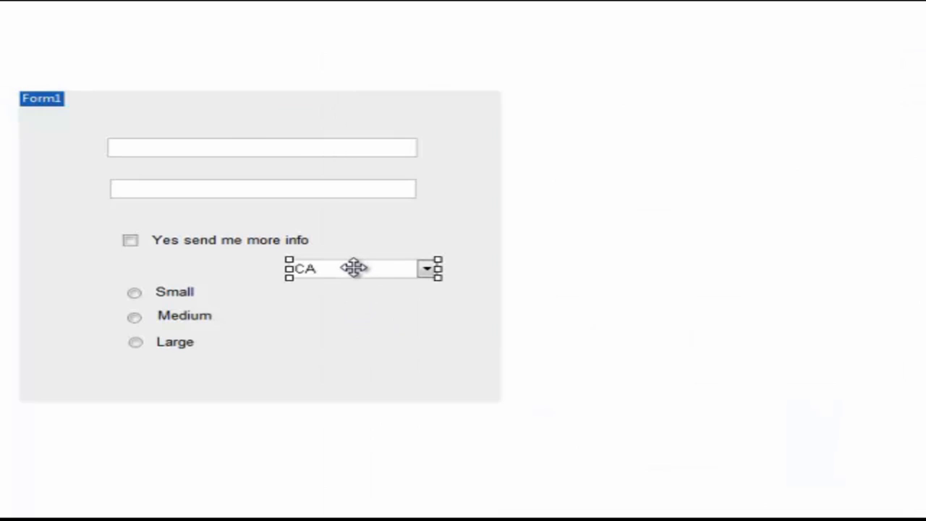
pyautogui.moveTo(353, 268); pyautogui.dragTo(359, 291)
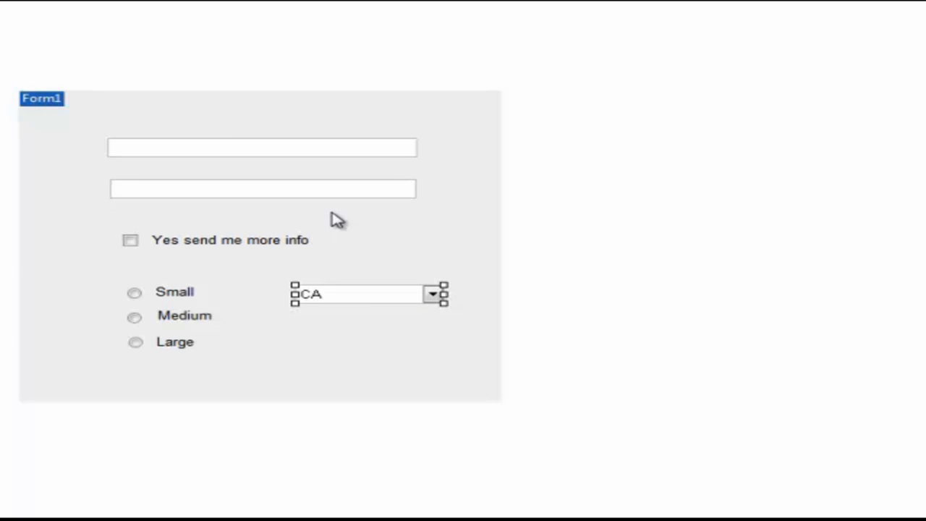
pyautogui.click(222, 239)
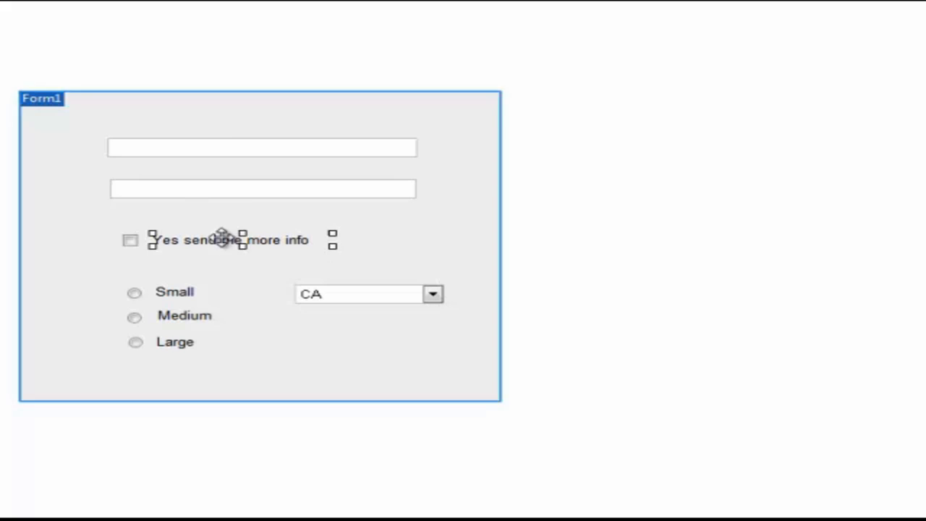
pyautogui.click(190, 294)
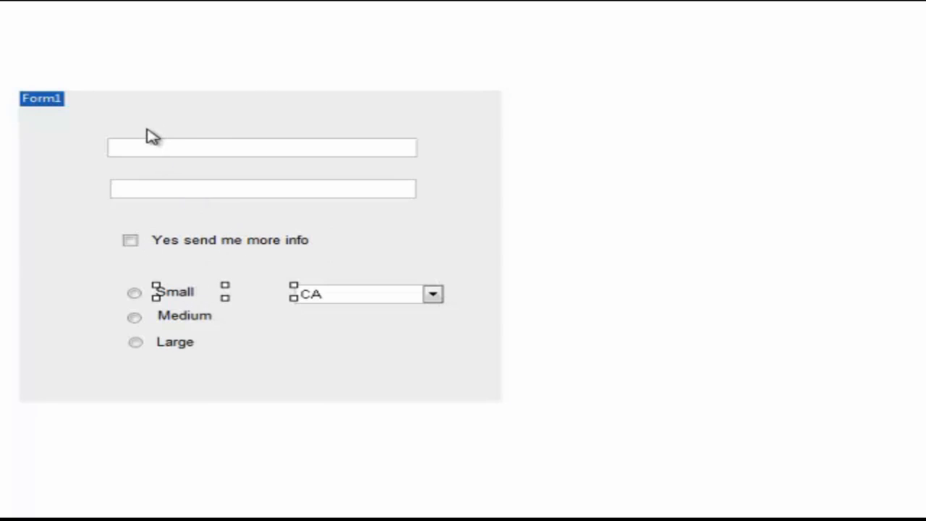
pyautogui.click(148, 134)
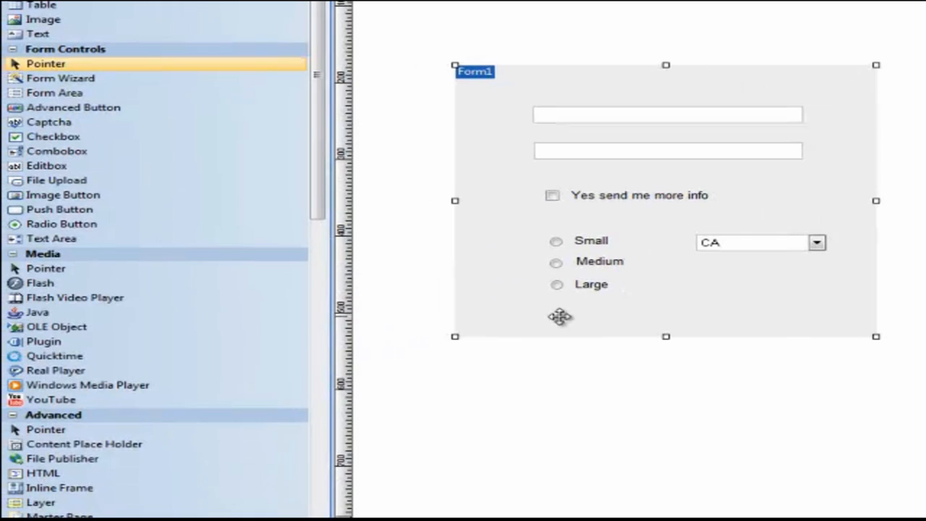
# Place a push button below the combobox and line it up with the combobox's left edge
pyautogui.click(35, 212)
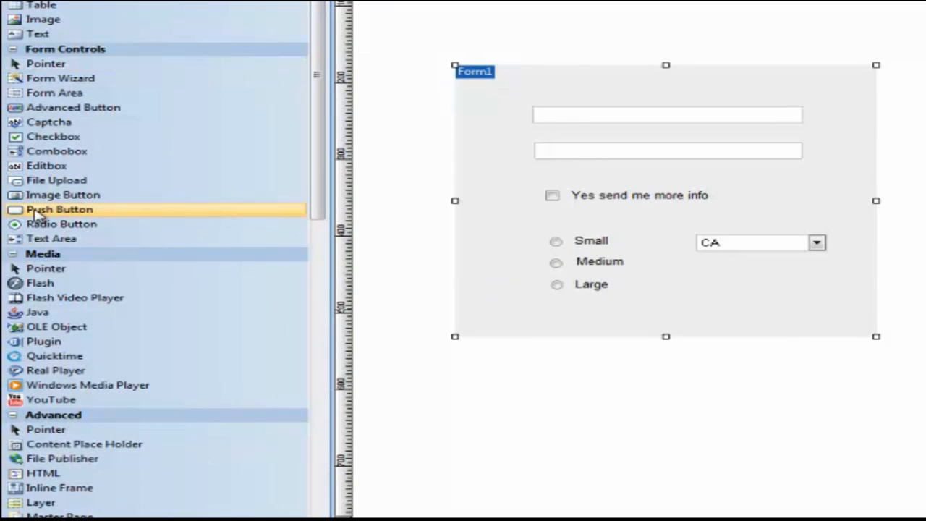
pyautogui.moveTo(672, 279); pyautogui.dragTo(832, 304)
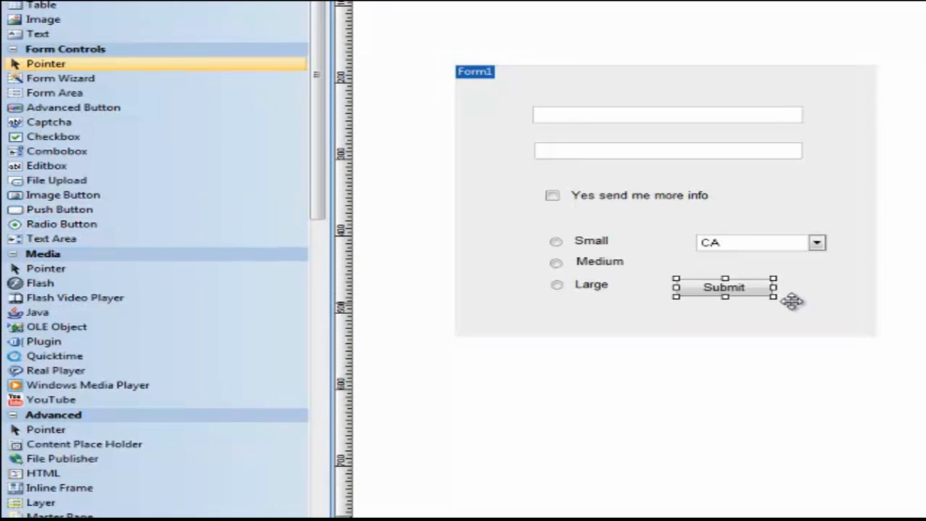
pyautogui.moveTo(745, 288); pyautogui.dragTo(767, 285)
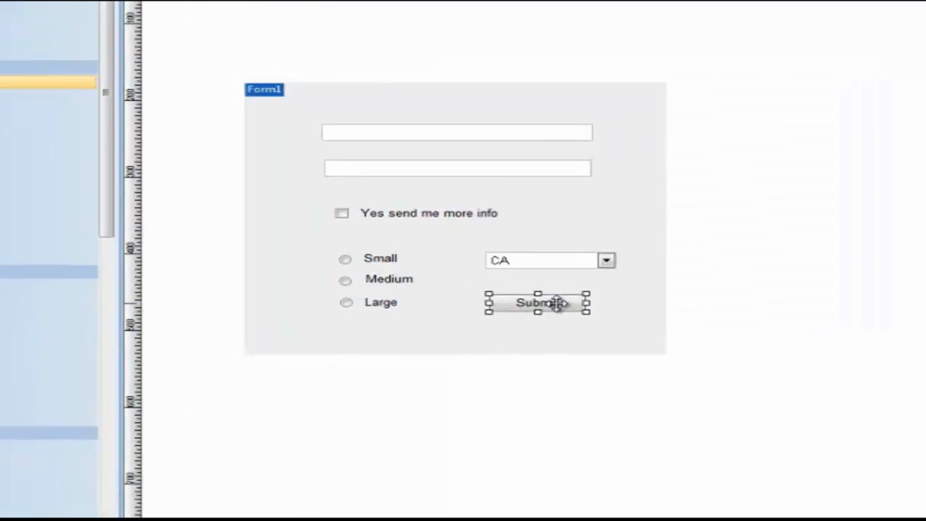
# Name the push button Submit, set its label to Submit My Info, and accept the properties
pyautogui.doubleClick(555, 304)
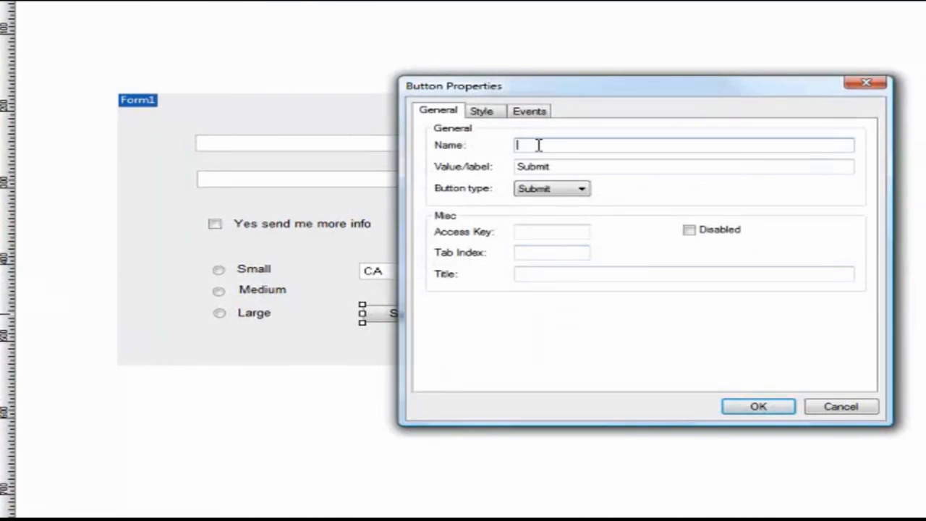
pyautogui.write('Submit')
pyautogui.click(557, 166)
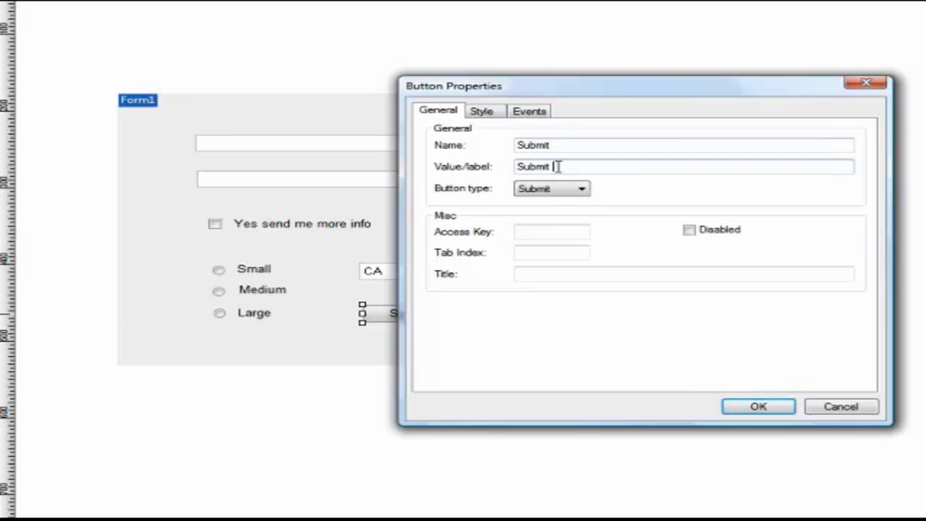
pyautogui.write('My Info')
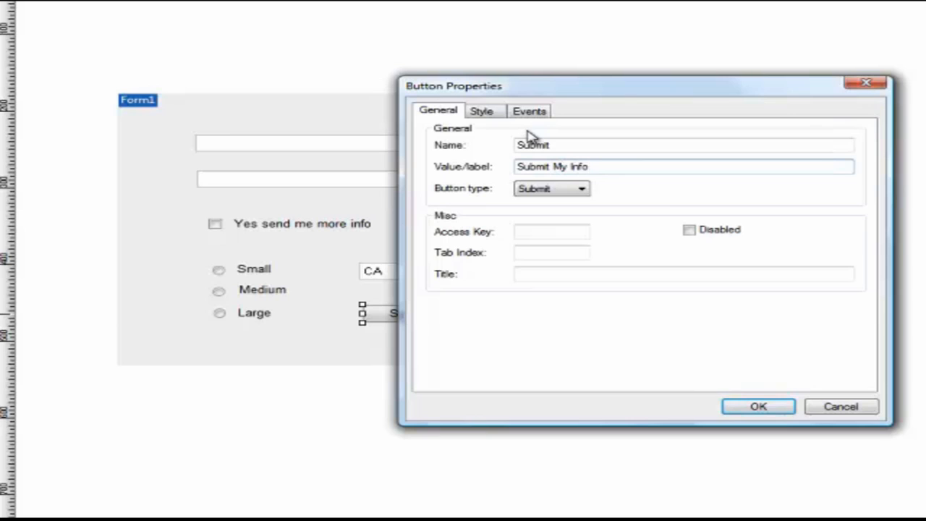
pyautogui.click(767, 407)
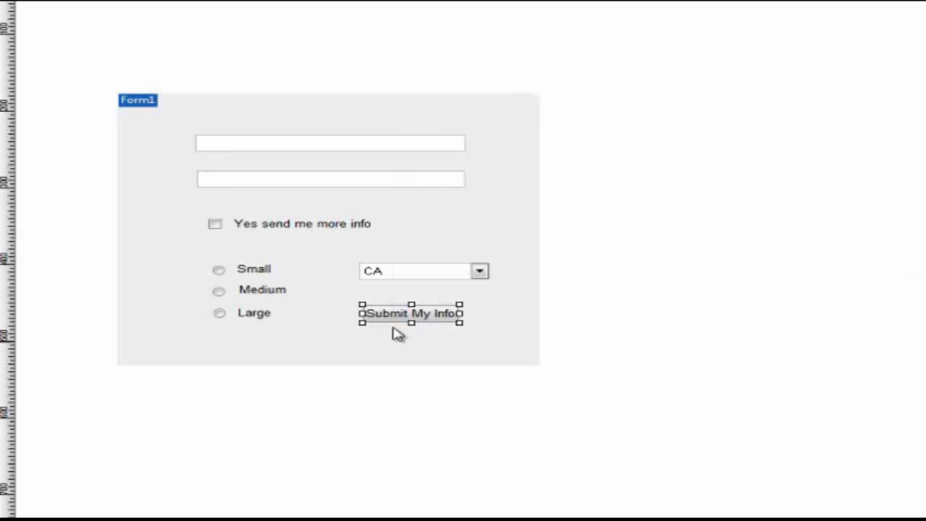
# Widen the Submit My Info button on both sides so its label fits, and deselect it
pyautogui.moveTo(460, 313); pyautogui.dragTo(432, 319)
pyautogui.click(473, 228)
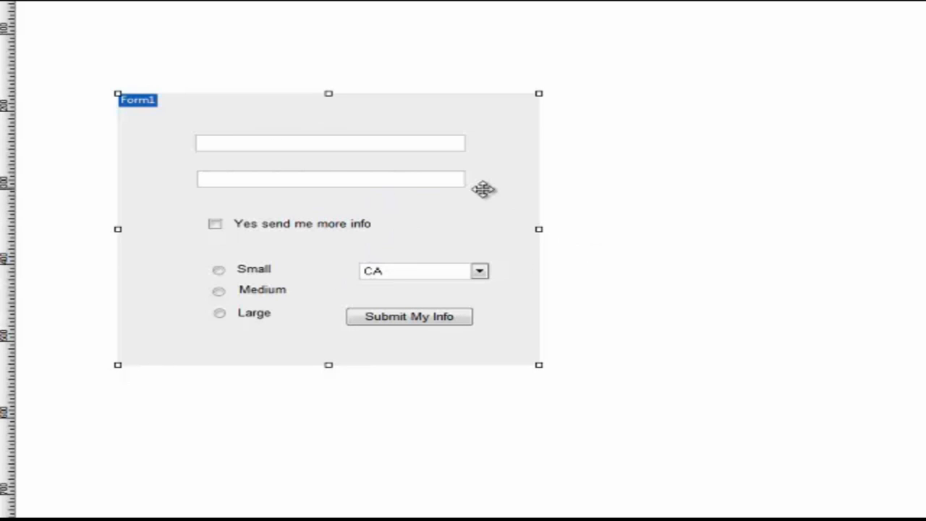
pyautogui.click(611, 178)
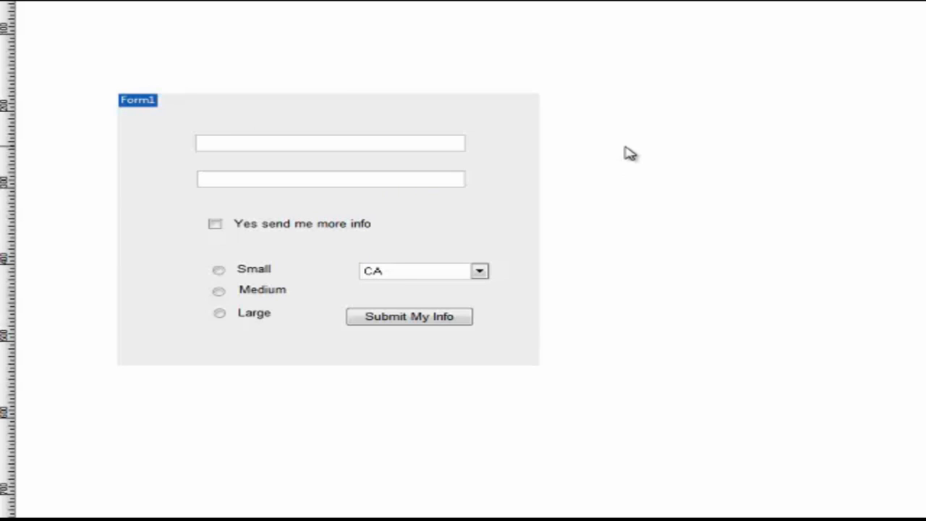
# Enlarge the form area slightly from its upper-right corner
pyautogui.click(498, 110)
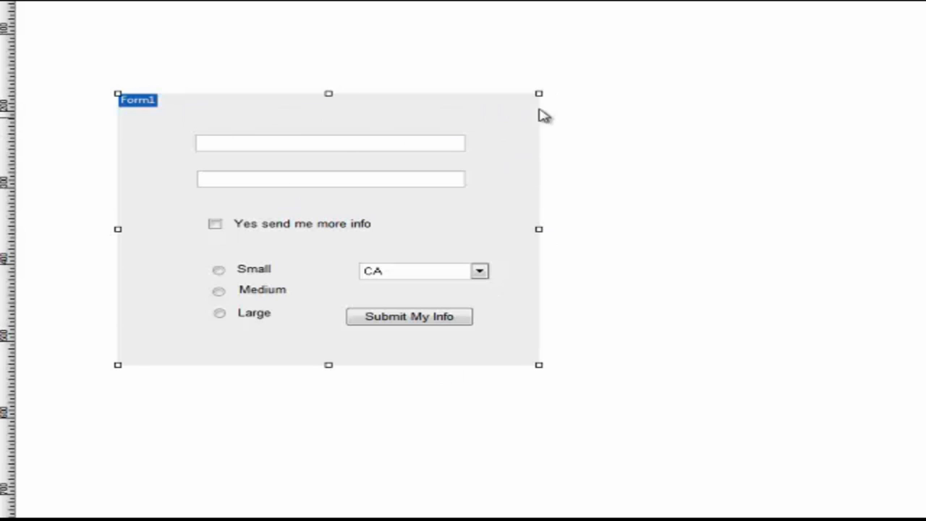
pyautogui.moveTo(540, 91)
pyautogui.mouseDown()
pyautogui.moveTo(626, 44)
pyautogui.moveTo(562, 68)
pyautogui.moveTo(541, 95)
pyautogui.mouseUp()
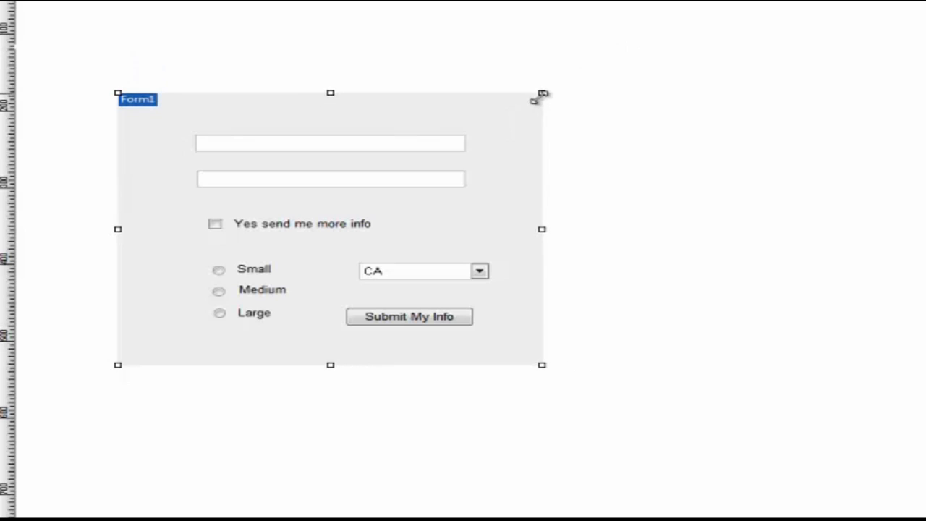
# Open the form's properties, examine the mailto action setting, and accept the dialog without changing it
pyautogui.doubleClick(507, 125)
pyautogui.moveTo(564, 58); pyautogui.dragTo(369, 56)
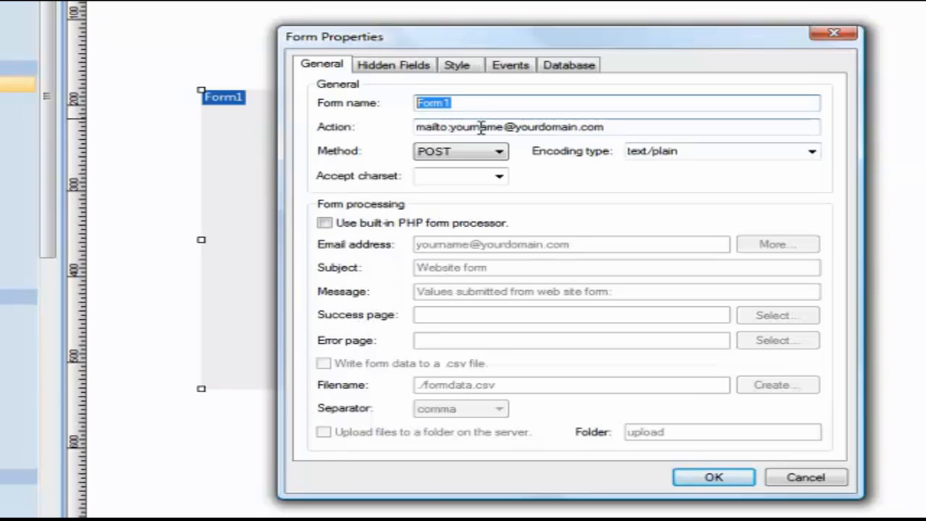
pyautogui.click(511, 127)
pyautogui.moveTo(604, 127); pyautogui.dragTo(409, 128)
pyautogui.click(621, 126)
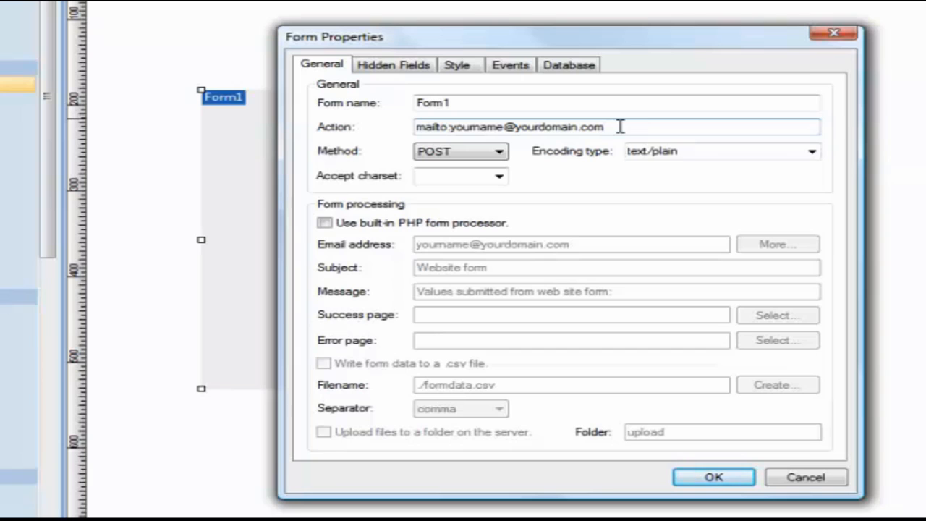
pyautogui.click(716, 478)
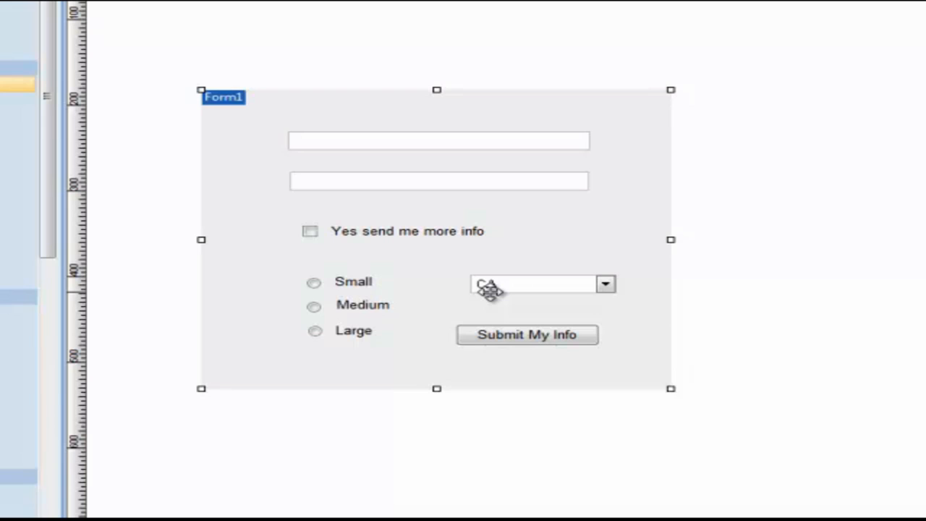
# Reopen the form's properties and enable the built-in PHP form processor
pyautogui.doubleClick(539, 233)
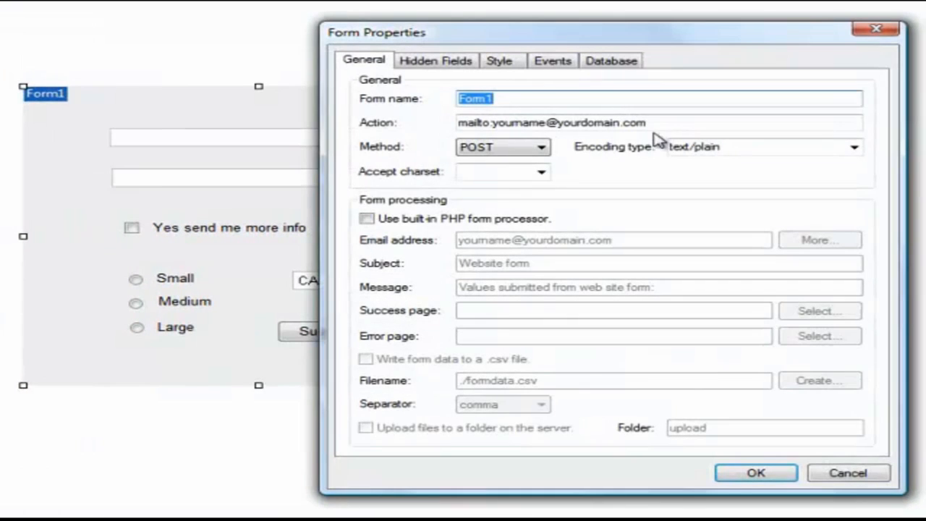
pyautogui.moveTo(652, 123); pyautogui.dragTo(457, 123)
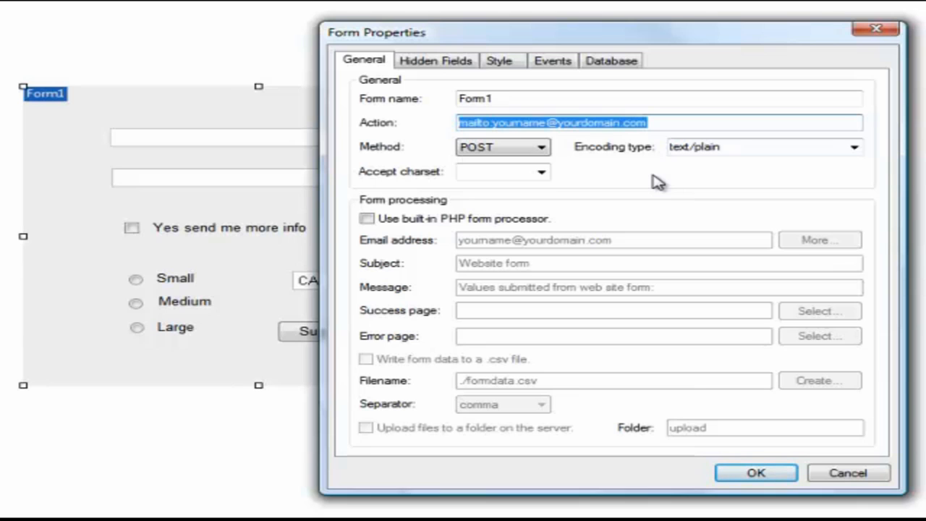
pyautogui.moveTo(598, 42); pyautogui.dragTo(322, 27)
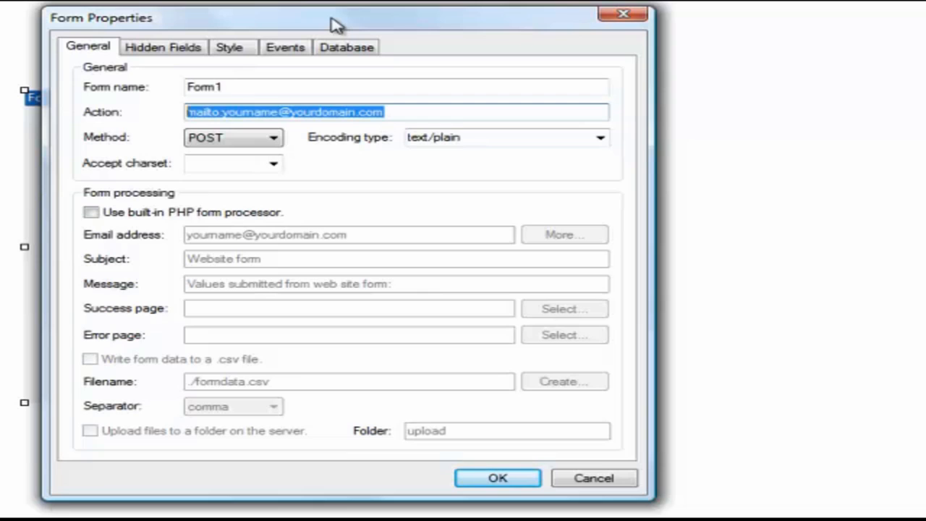
pyautogui.click(91, 212)
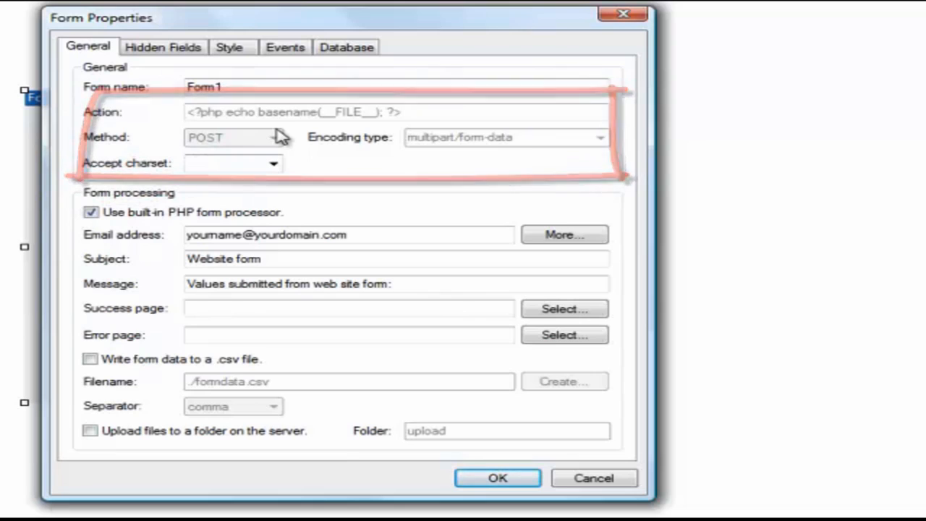
# Review the form name, the recipient email address, and the form processor's additional CC and BCC recipient options
pyautogui.click(246, 86)
pyautogui.moveTo(246, 86); pyautogui.dragTo(134, 78)
pyautogui.click(246, 86)
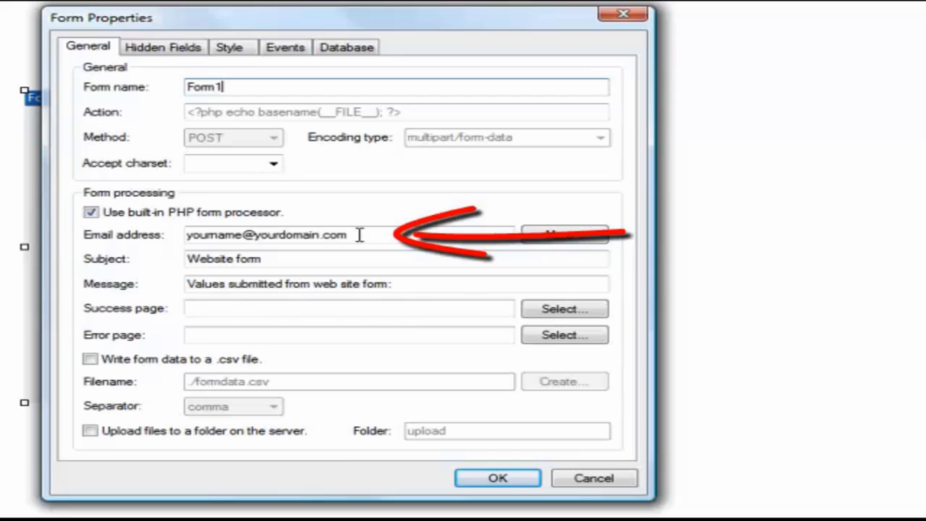
pyautogui.click(579, 243)
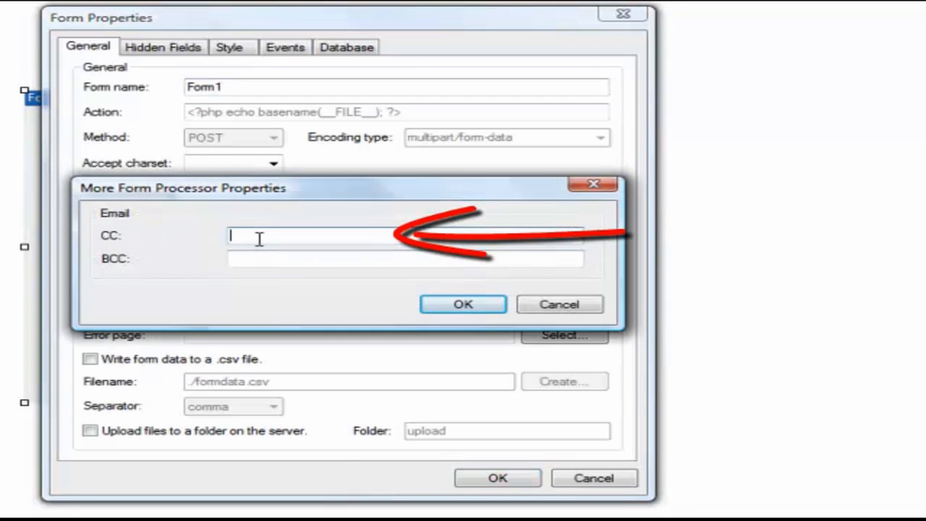
pyautogui.click(558, 304)
pyautogui.click(357, 236)
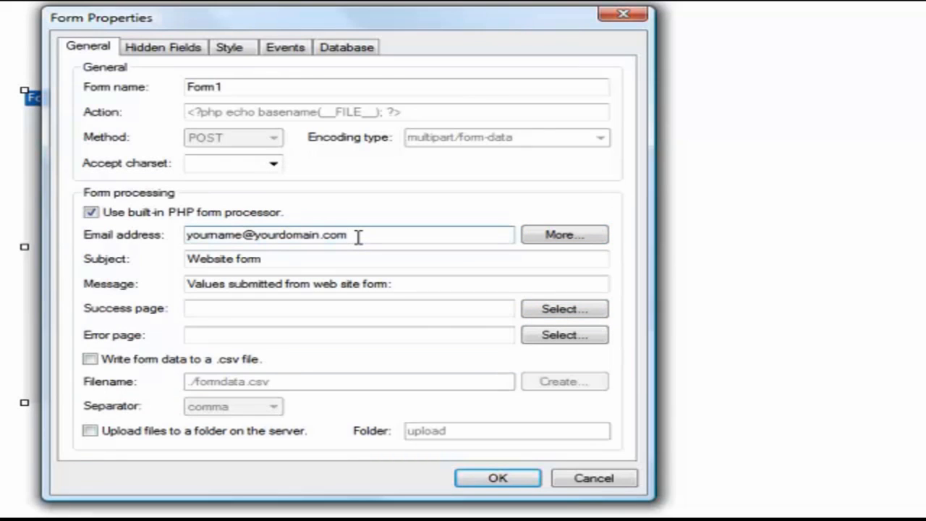
# Review the subject and message settings of the form's email, moving the properties dialog to compare with the form
pyautogui.click(262, 259)
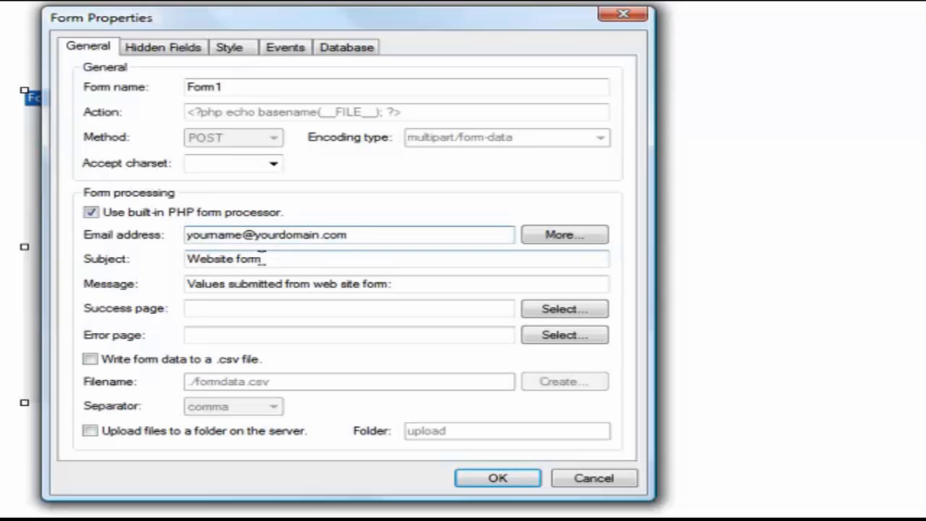
pyautogui.moveTo(262, 258); pyautogui.dragTo(182, 259)
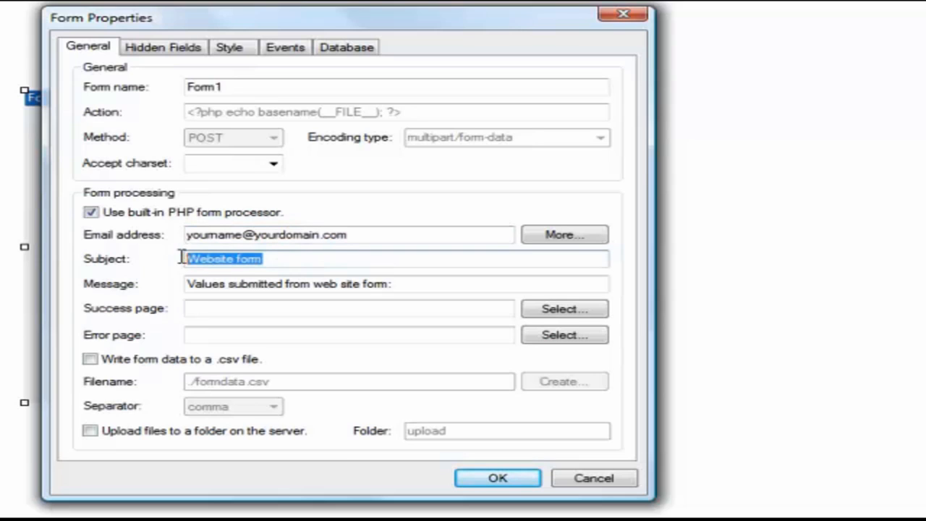
pyautogui.click(271, 260)
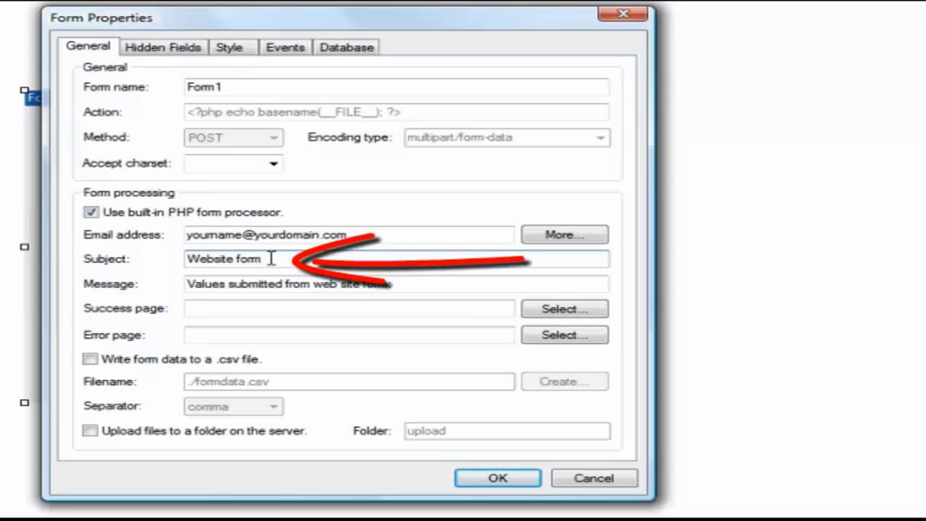
pyautogui.moveTo(271, 261); pyautogui.dragTo(179, 258)
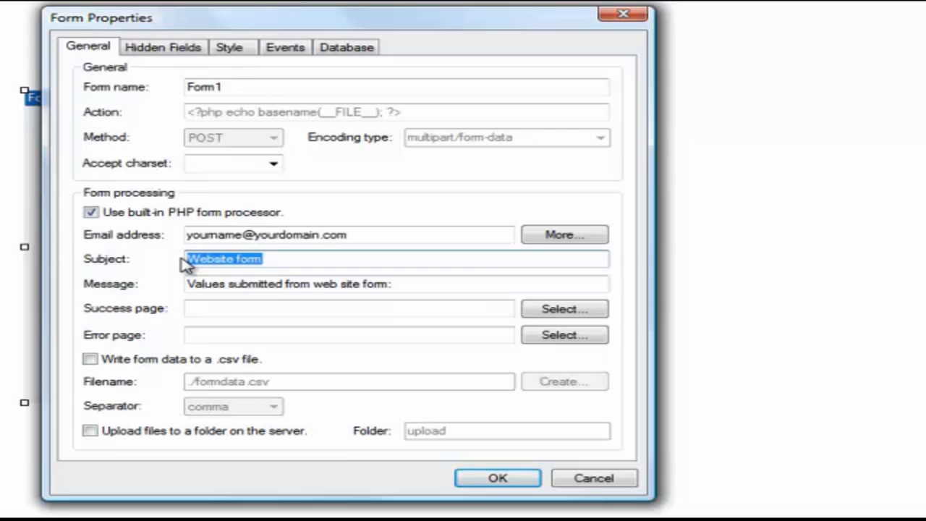
pyautogui.click(416, 283)
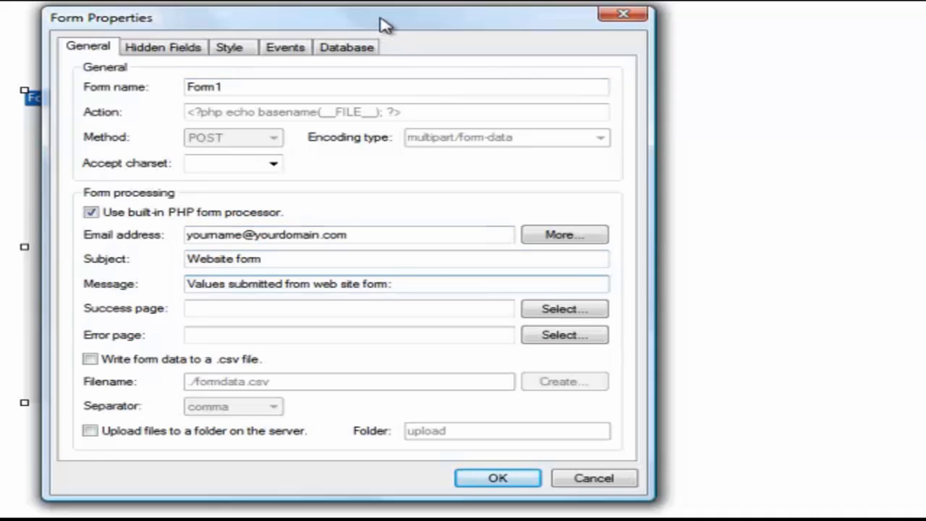
pyautogui.moveTo(383, 24); pyautogui.dragTo(636, 28)
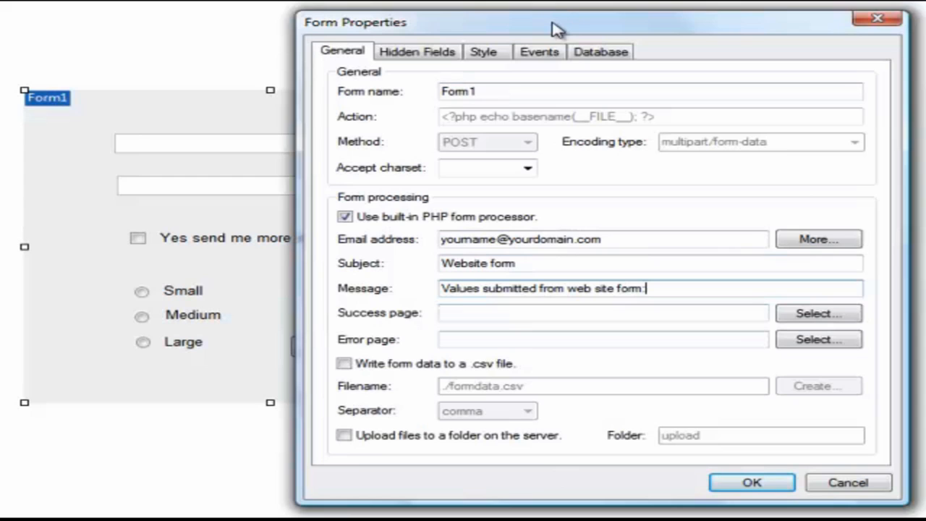
pyautogui.moveTo(555, 29); pyautogui.dragTo(427, 23)
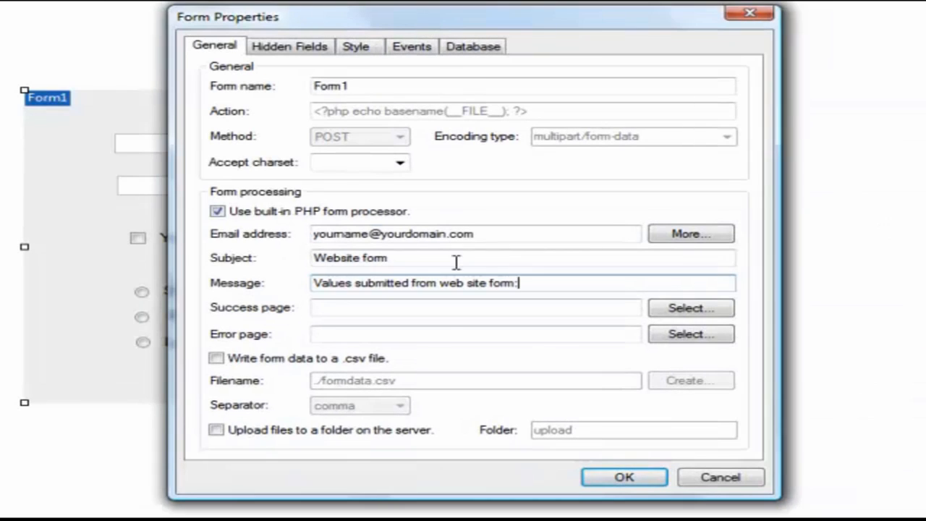
# Examine the success page and error page settings, including the site page picker, without assigning a page
pyautogui.click(335, 308)
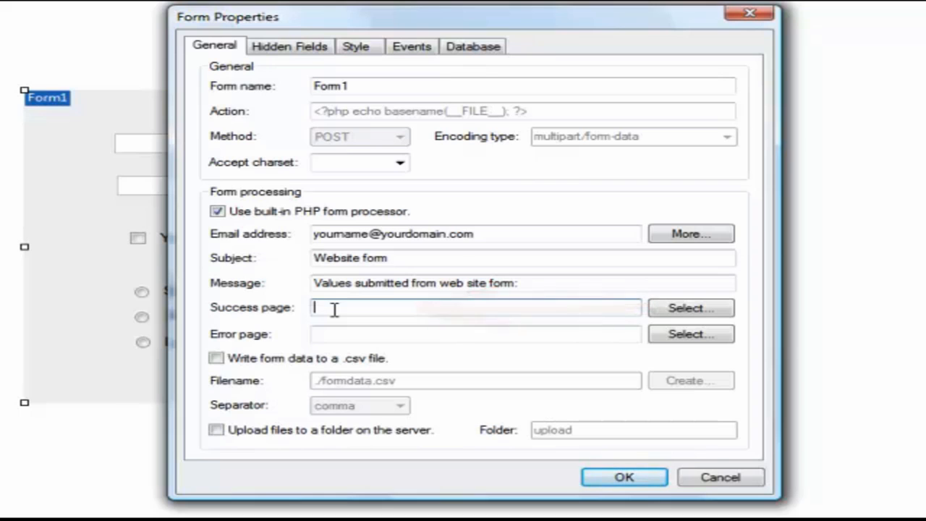
pyautogui.click(702, 311)
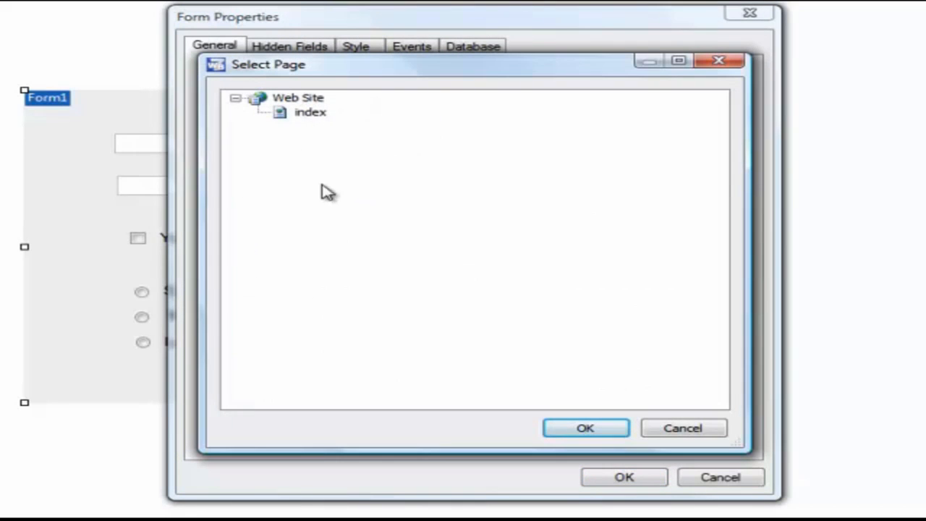
pyautogui.click(281, 115)
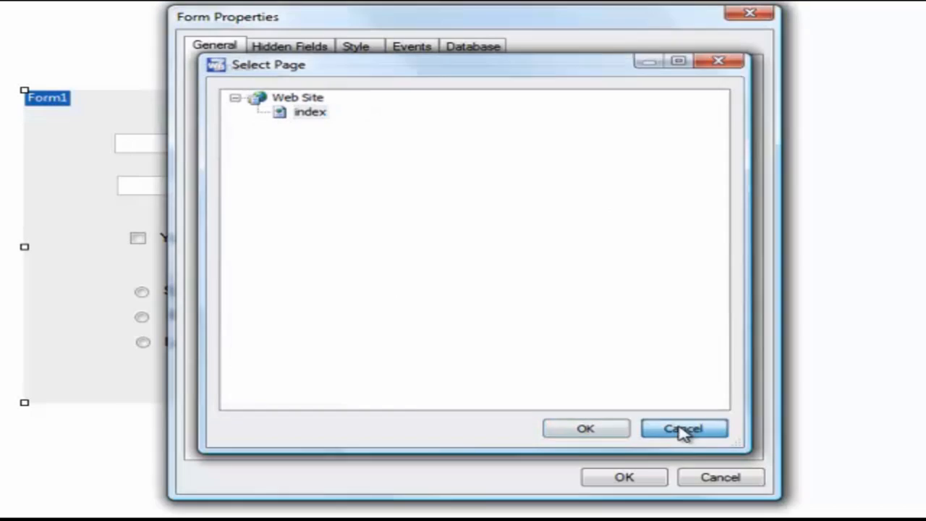
pyautogui.click(682, 429)
pyautogui.click(331, 308)
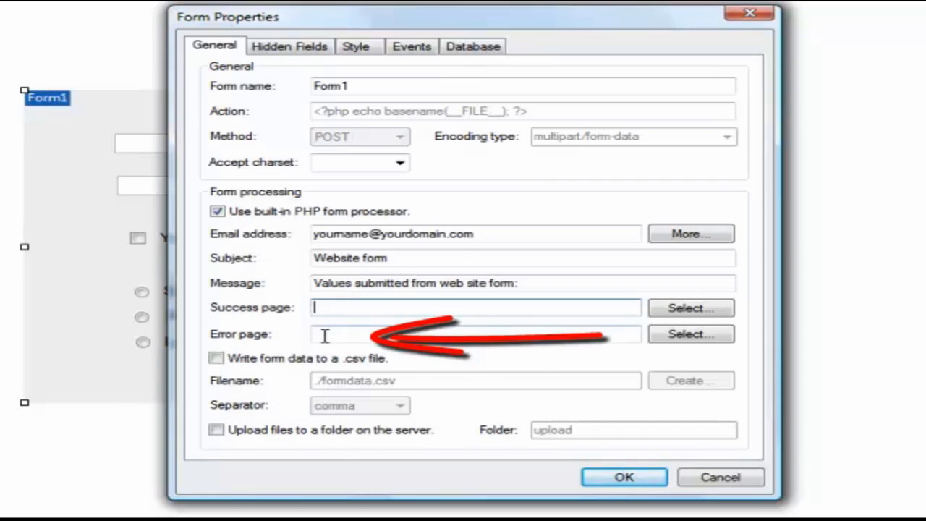
pyautogui.click(325, 334)
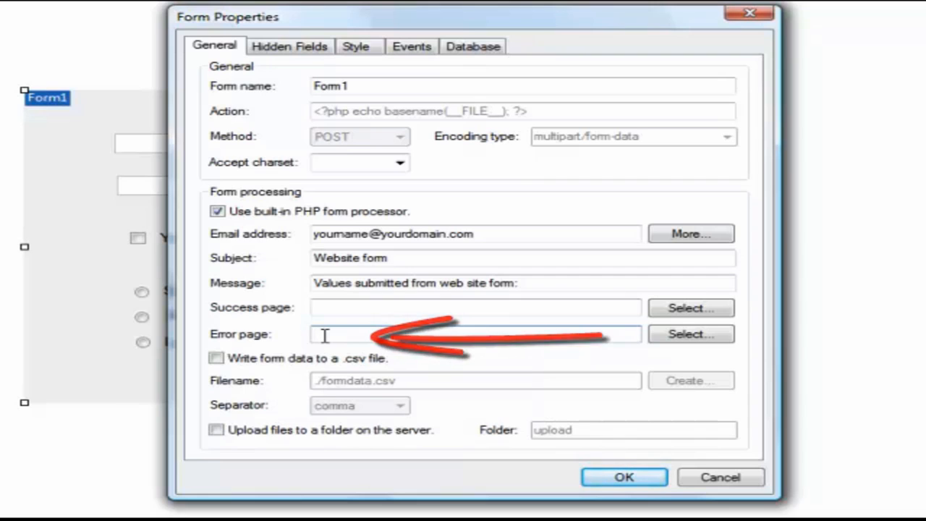
pyautogui.click(345, 304)
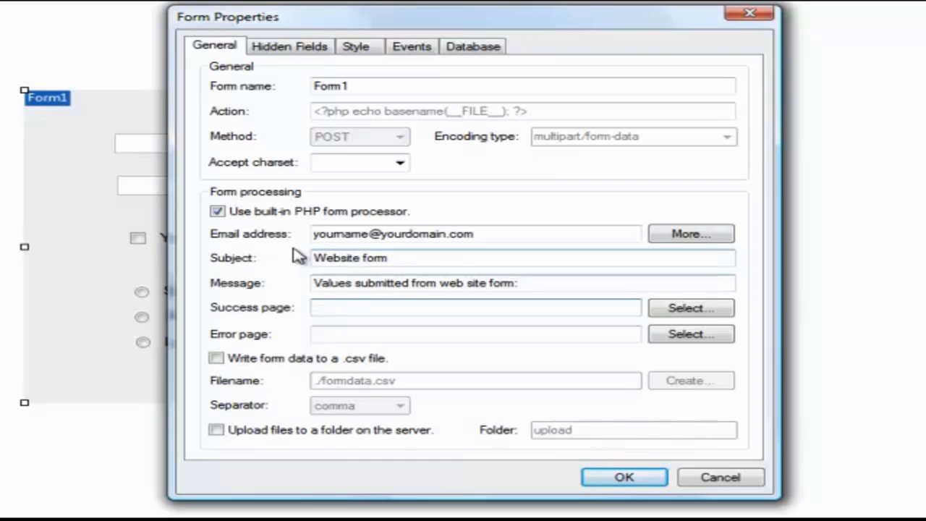
# Switch the PHP form processor off and back on, recheck its email, subject and success page fields, and cancel the properties
pyautogui.click(217, 212)
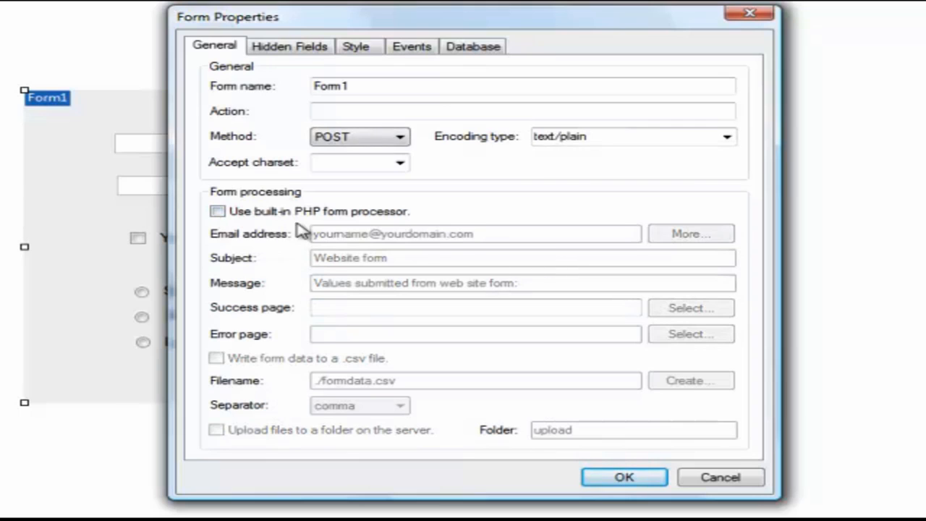
pyautogui.click(218, 212)
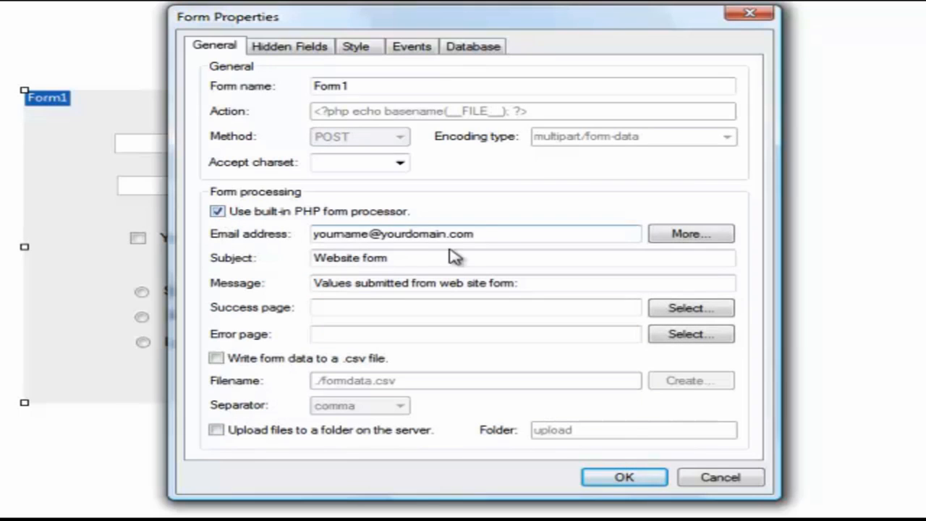
pyautogui.moveTo(474, 234); pyautogui.dragTo(311, 235)
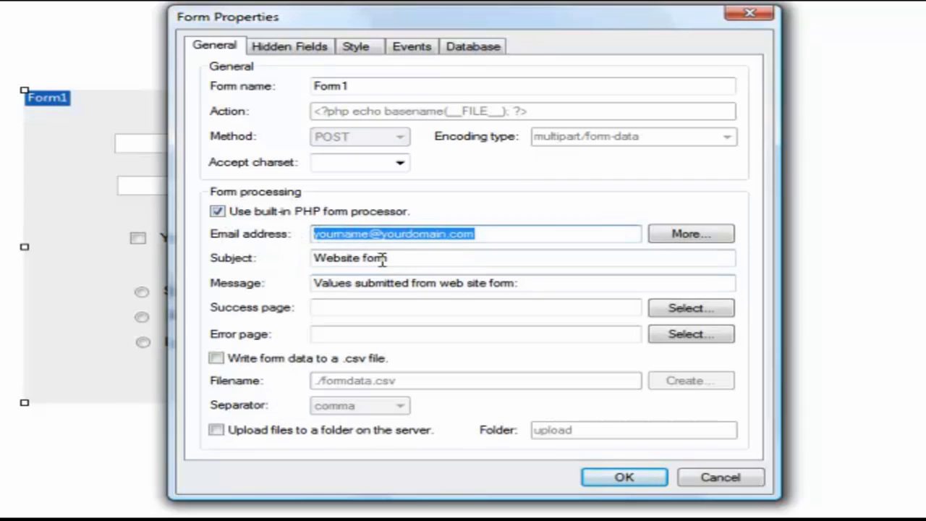
pyautogui.moveTo(402, 258); pyautogui.dragTo(311, 258)
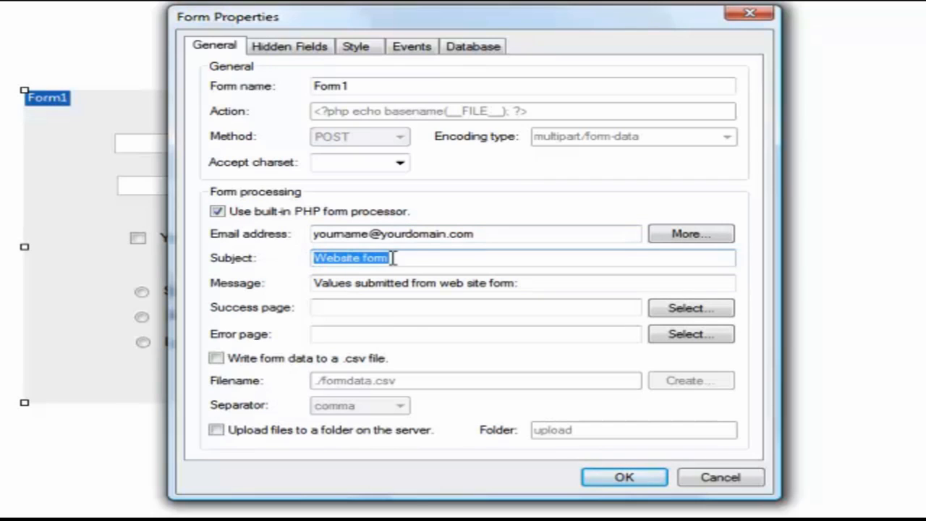
pyautogui.click(333, 308)
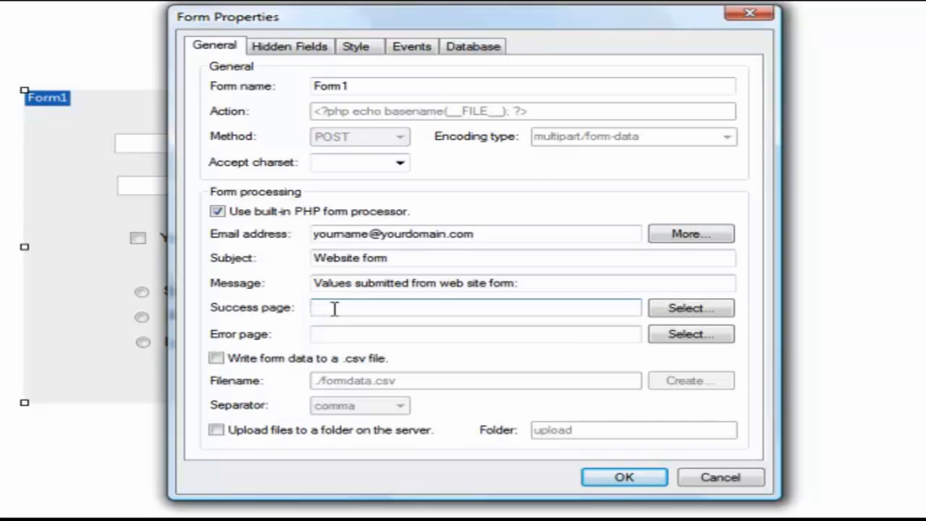
pyautogui.click(752, 480)
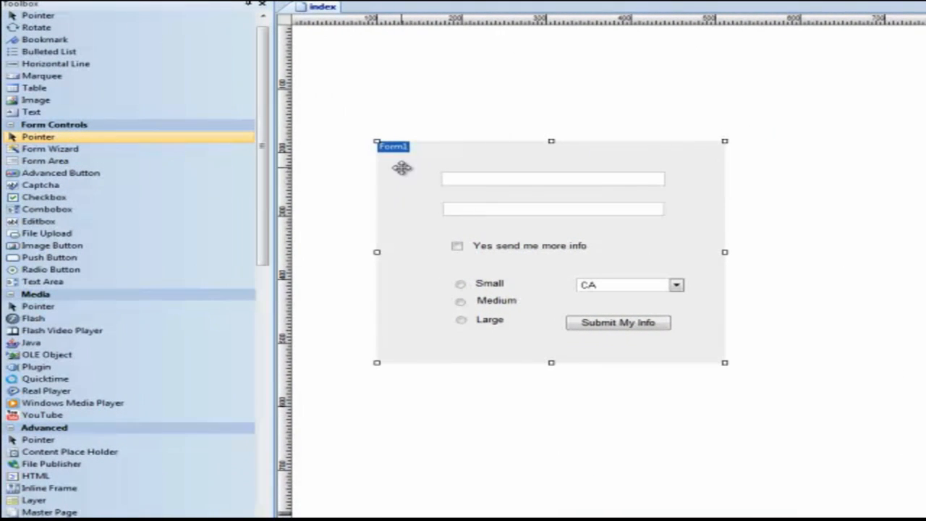
# Delete the whole form with all its controls from the page
pyautogui.click(814, 188)
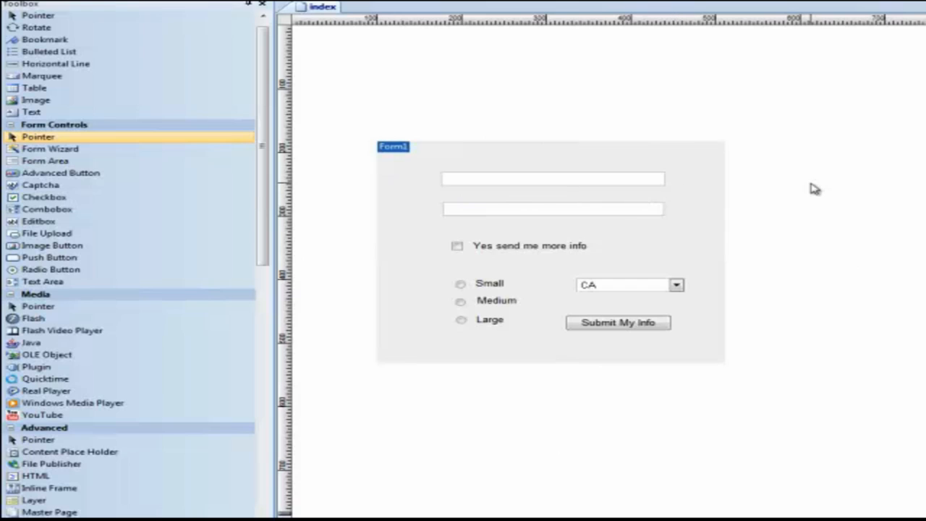
pyautogui.click(703, 179)
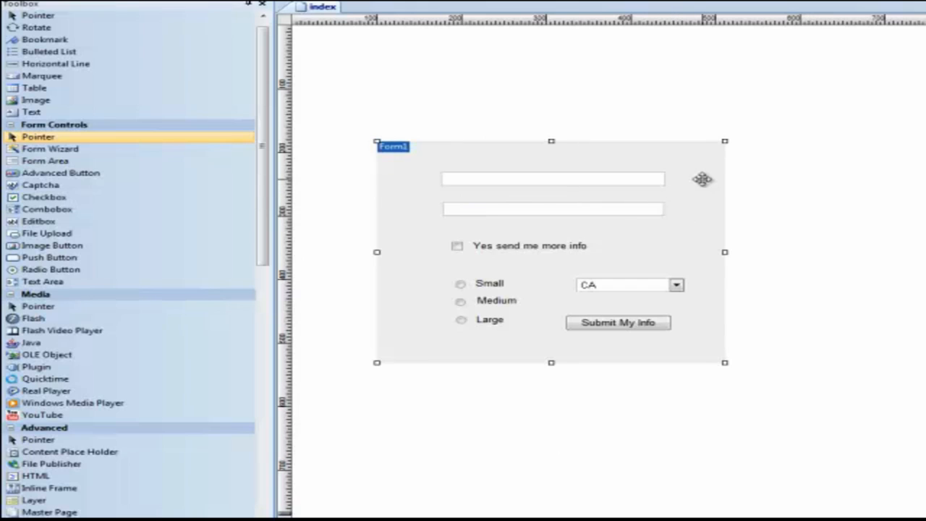
pyautogui.press('Delete')
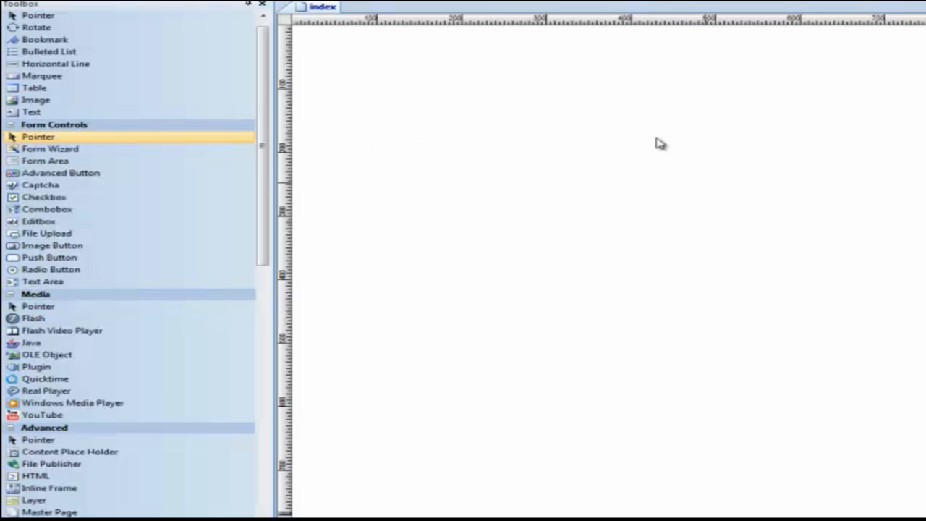
# Draw a Form Wizard area about 400 px wide and 350 px high on the empty page, and choose to create the form from a template
pyautogui.click(37, 149)
pyautogui.moveTo(405, 123); pyautogui.dragTo(749, 343)
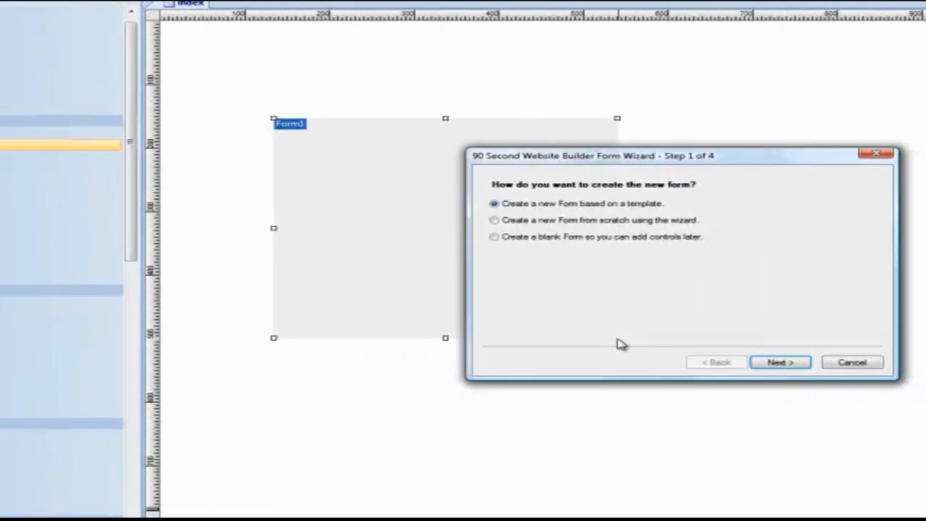
pyautogui.moveTo(745, 169); pyautogui.dragTo(571, 161)
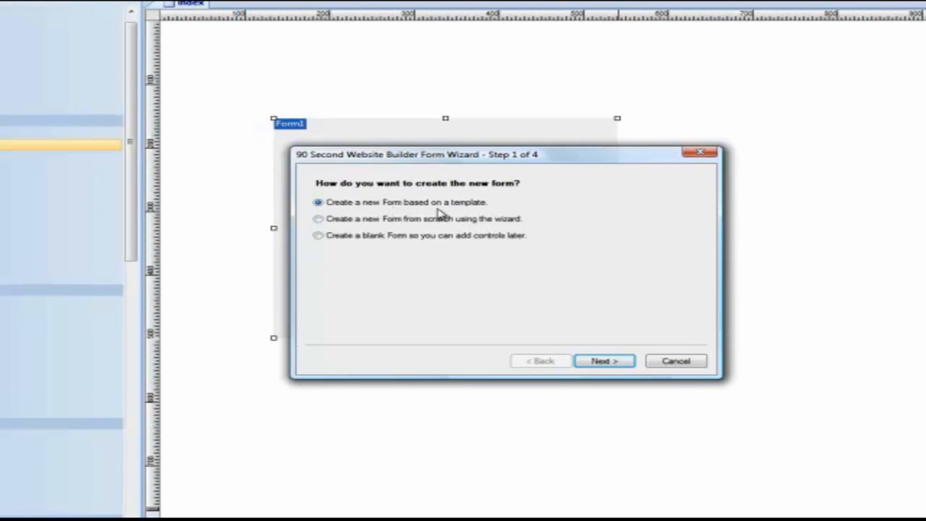
pyautogui.click(604, 364)
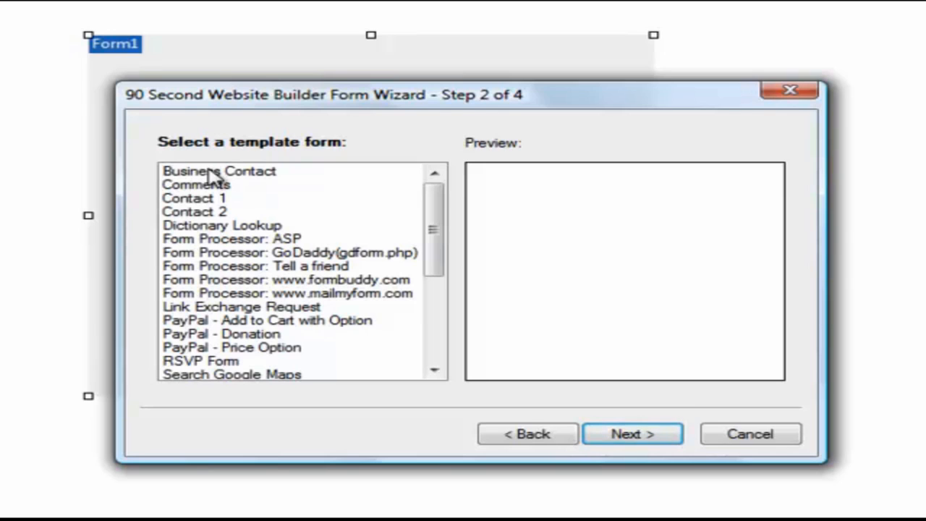
# Preview the Business Contact, Comments, Contact 1, Contact 2, Dictionary Lookup, ASP and GoDaddy form templates
pyautogui.click(221, 178)
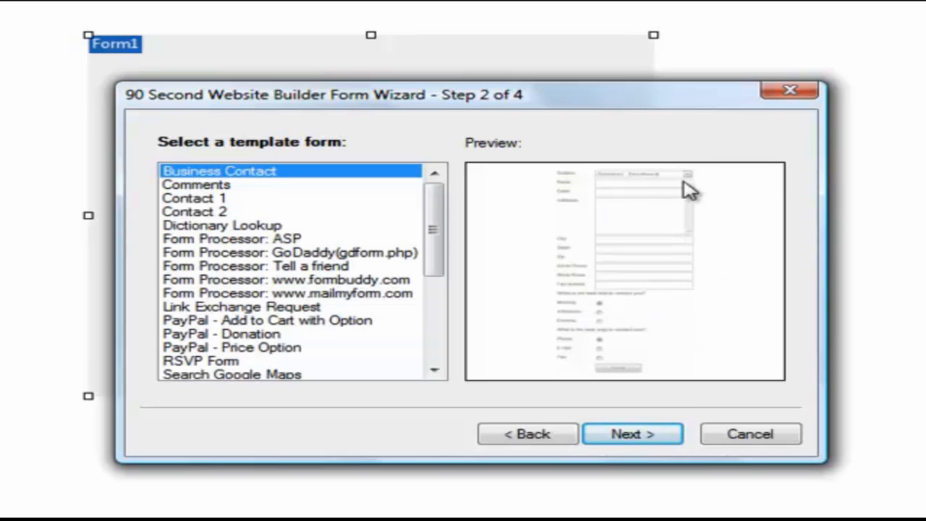
pyautogui.click(196, 185)
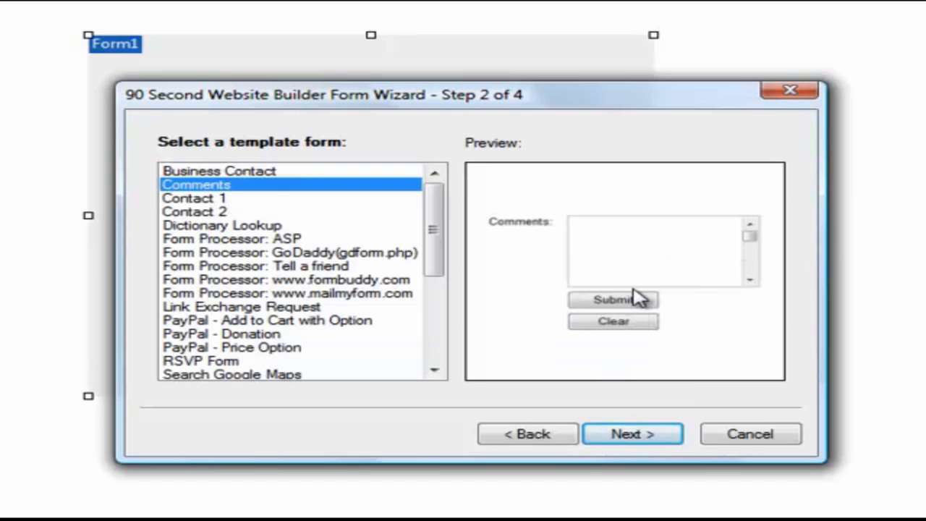
pyautogui.click(197, 199)
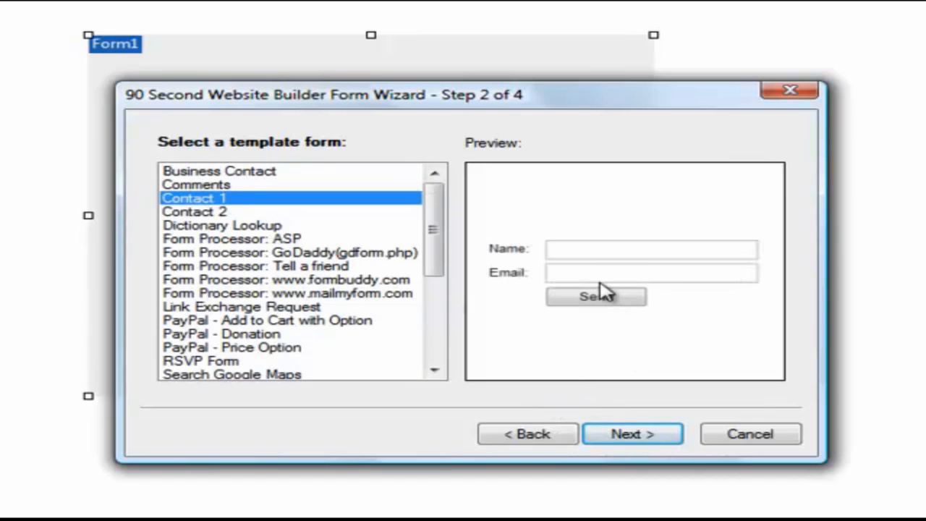
pyautogui.click(212, 214)
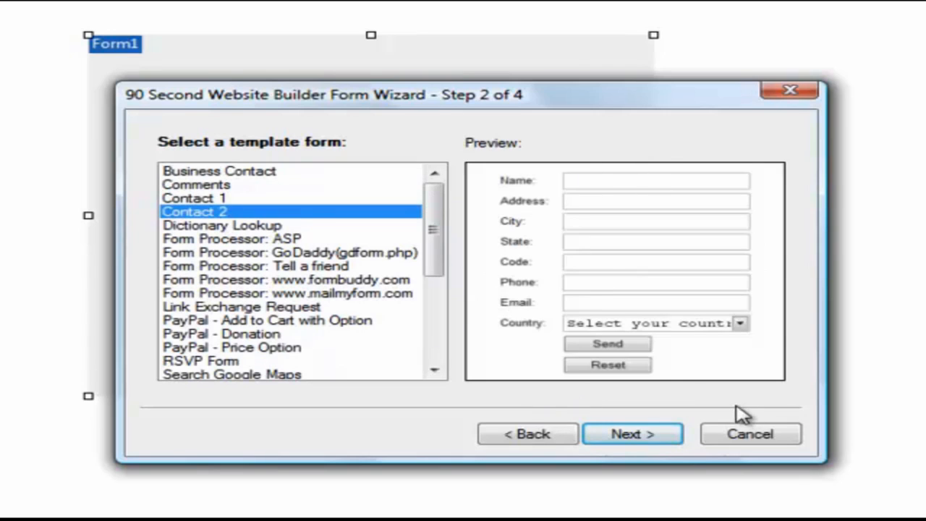
pyautogui.click(246, 227)
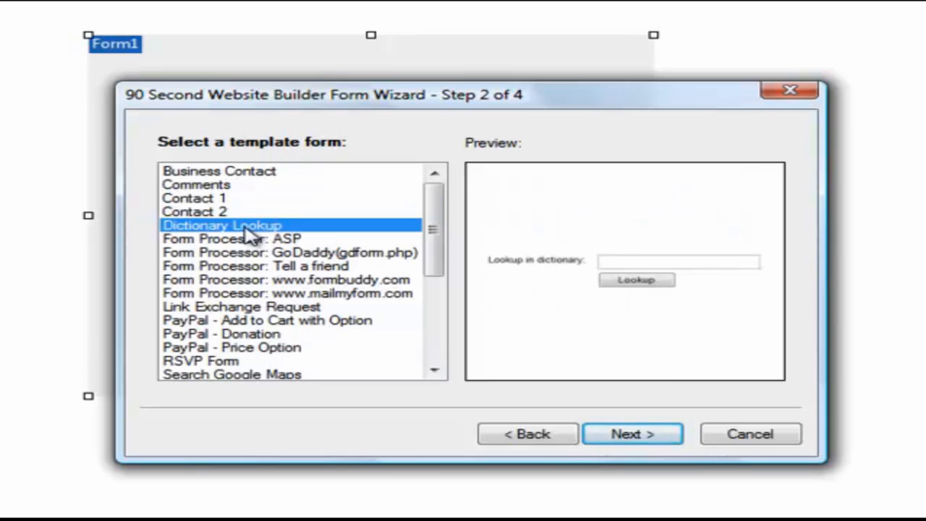
pyautogui.click(243, 242)
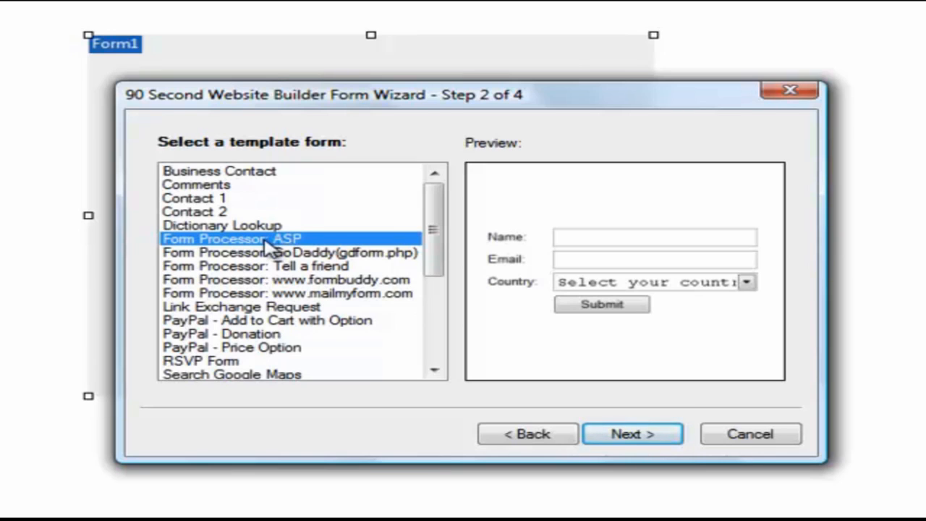
pyautogui.click(257, 254)
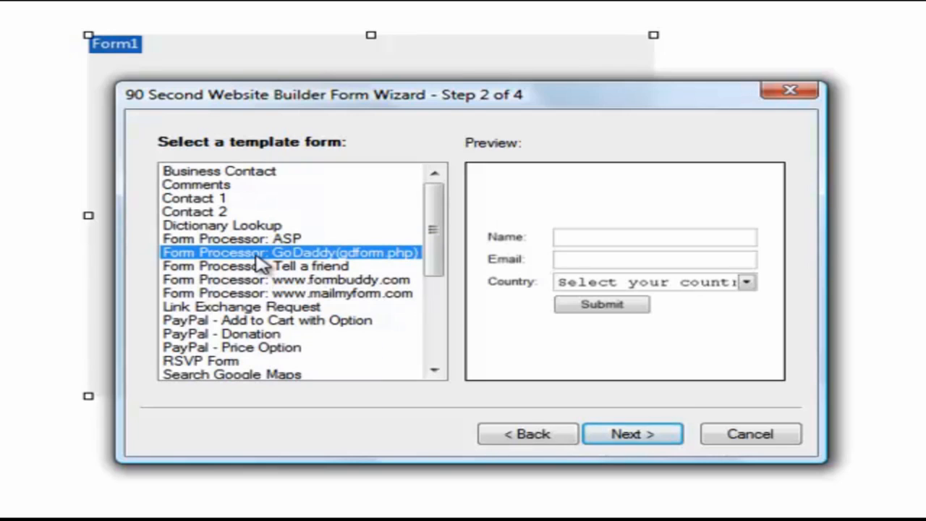
# Preview the PayPal, RSVP, map, Wikipedia and site search, Support and Web Feedback form templates
pyautogui.click(246, 322)
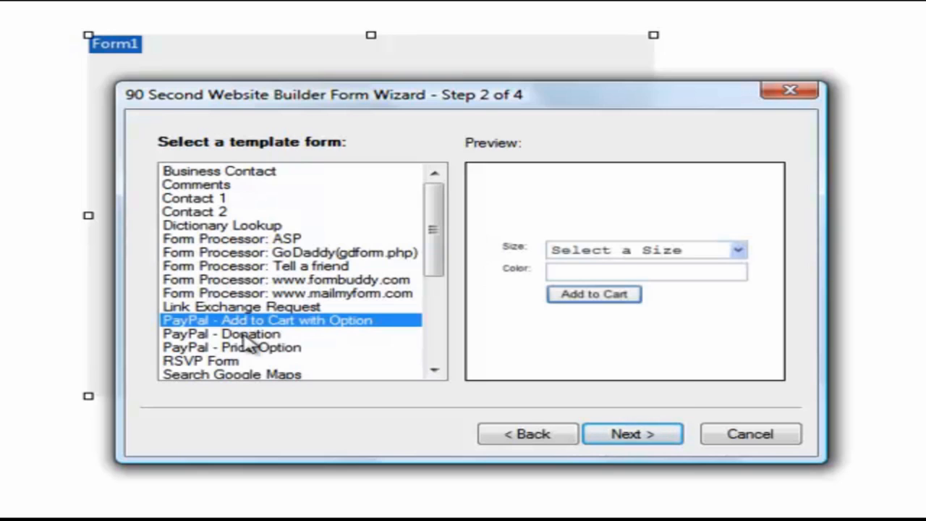
pyautogui.click(248, 334)
pyautogui.click(250, 348)
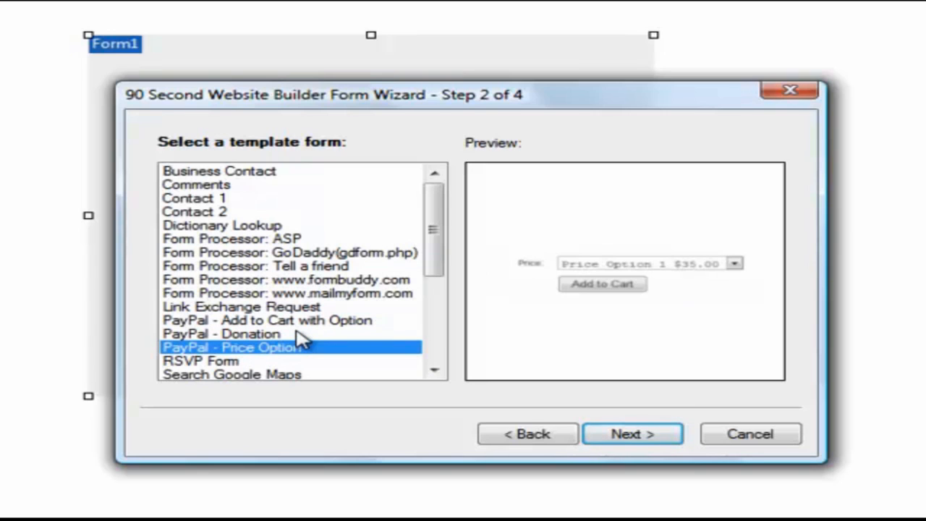
pyautogui.click(246, 362)
pyautogui.moveTo(437, 230); pyautogui.dragTo(432, 315)
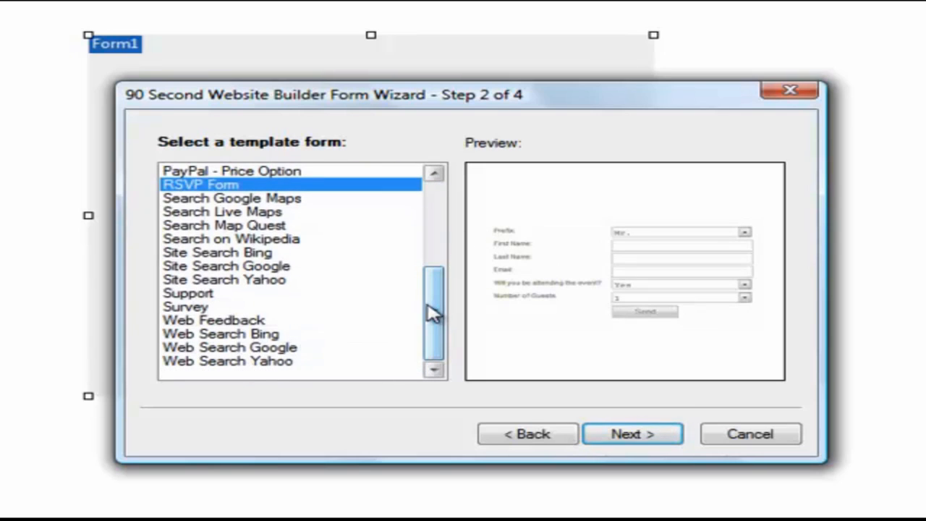
pyautogui.click(249, 199)
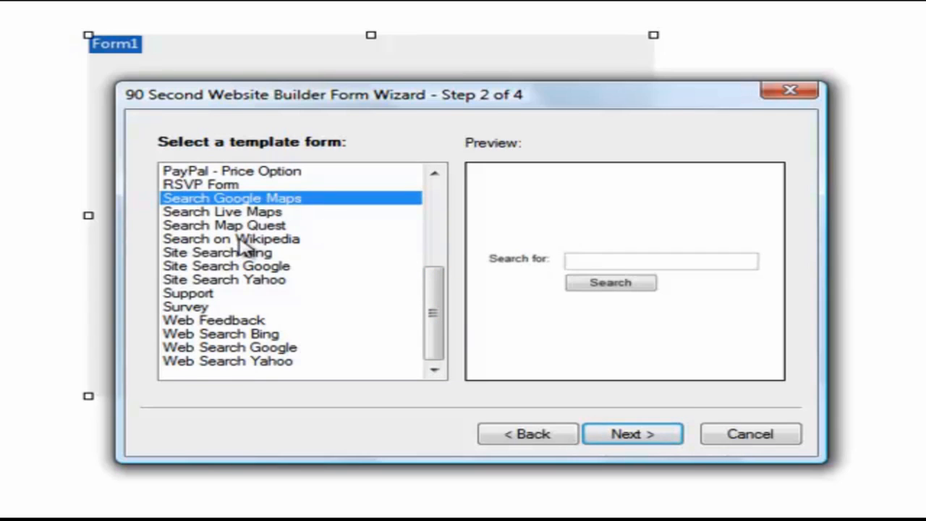
pyautogui.click(240, 241)
pyautogui.click(246, 267)
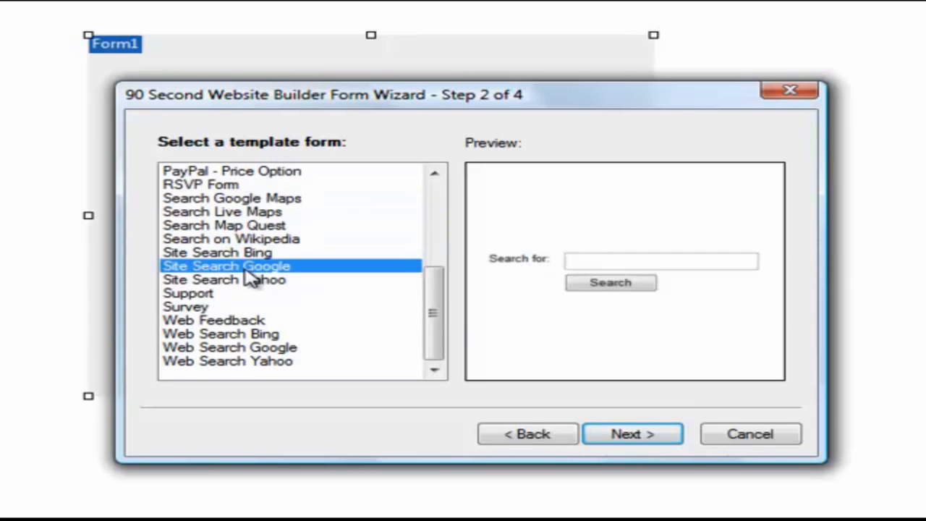
pyautogui.click(210, 296)
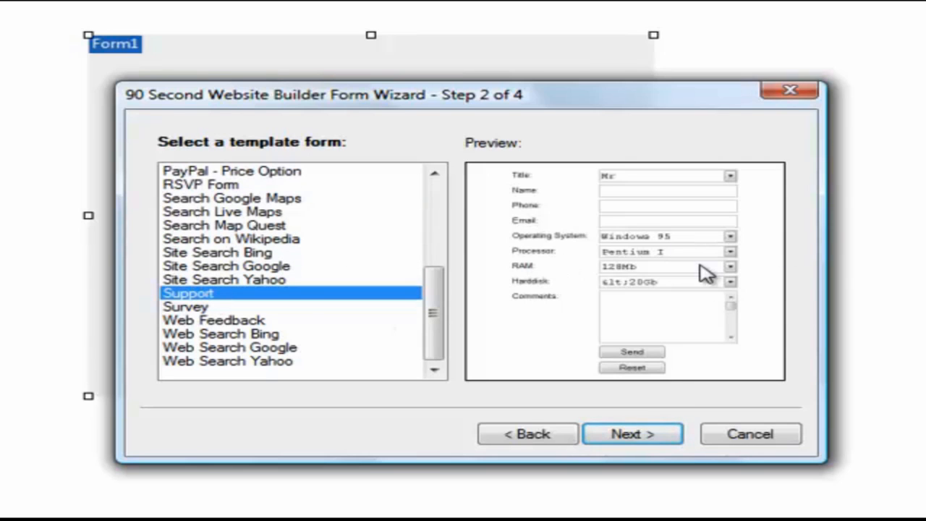
pyautogui.click(213, 322)
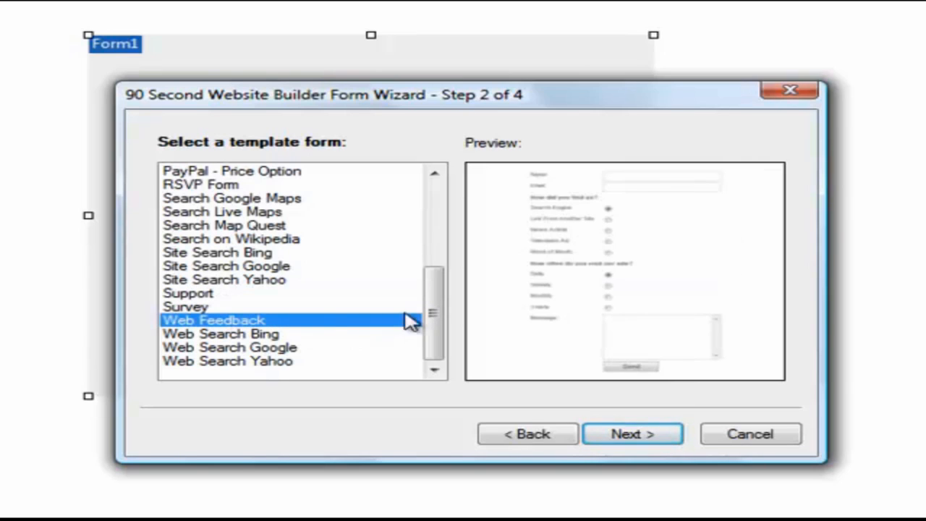
# Base the form on the Contact 2 template and accept its list of controls and labels
pyautogui.moveTo(433, 318); pyautogui.dragTo(443, 199)
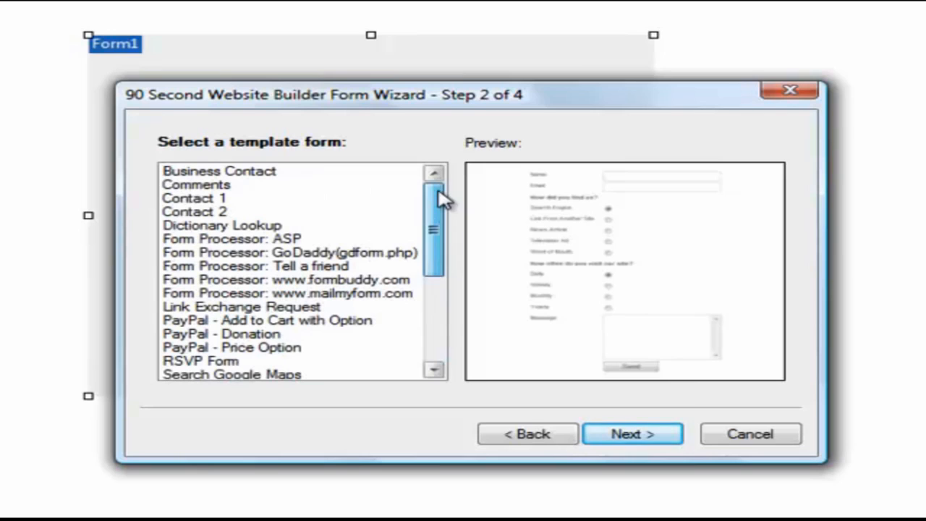
pyautogui.click(201, 212)
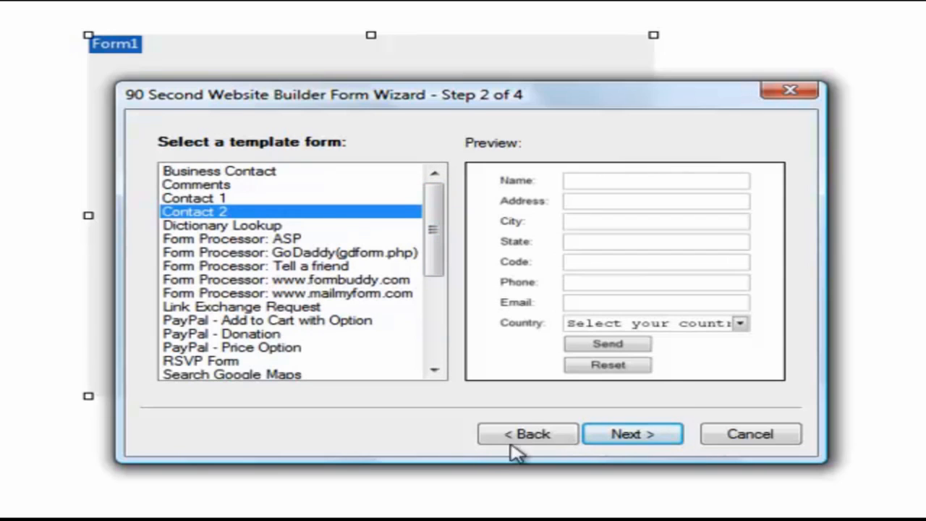
pyautogui.click(643, 437)
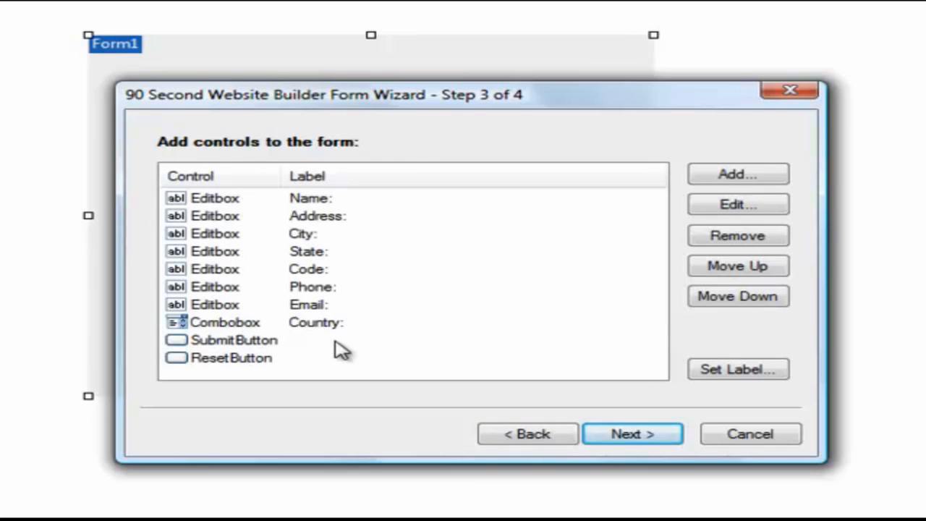
pyautogui.click(318, 220)
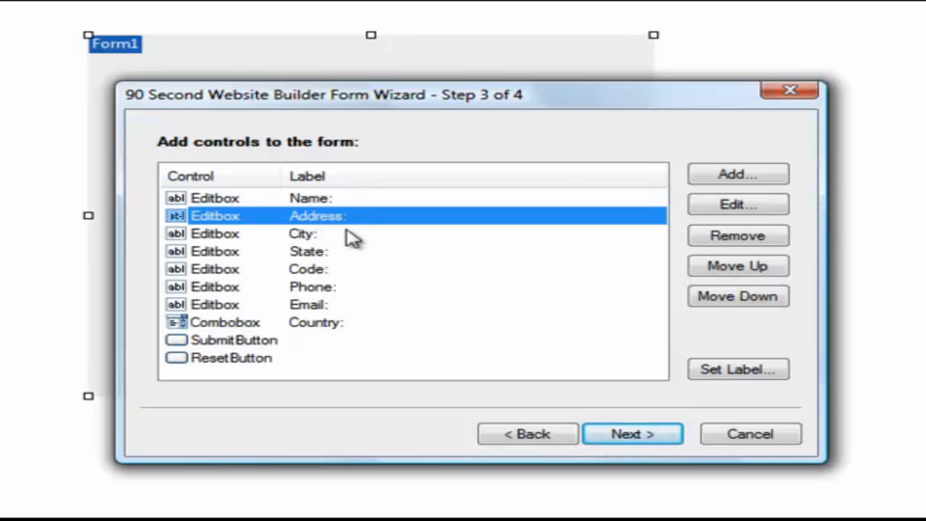
pyautogui.click(641, 435)
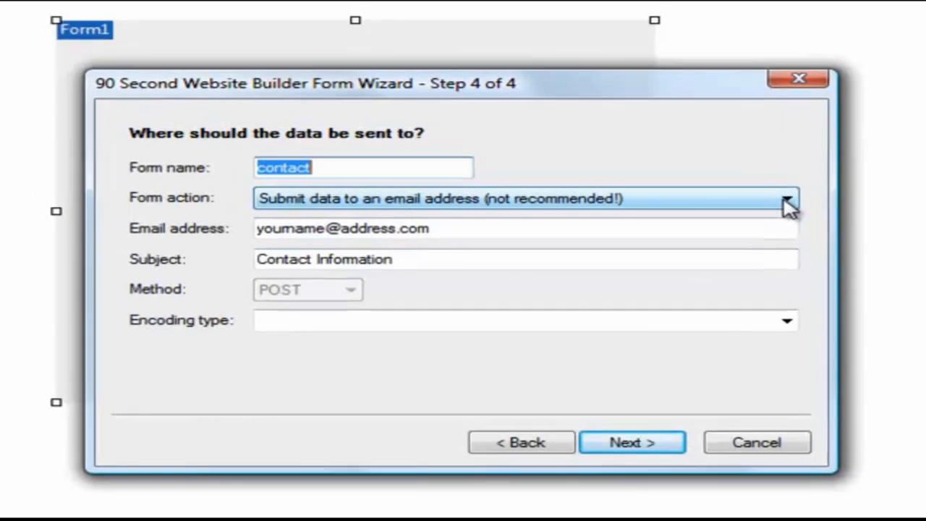
# Set the form action to the built-in PHP form processor, keep the default email address and subject, and insert the form on the page
pyautogui.click(779, 205)
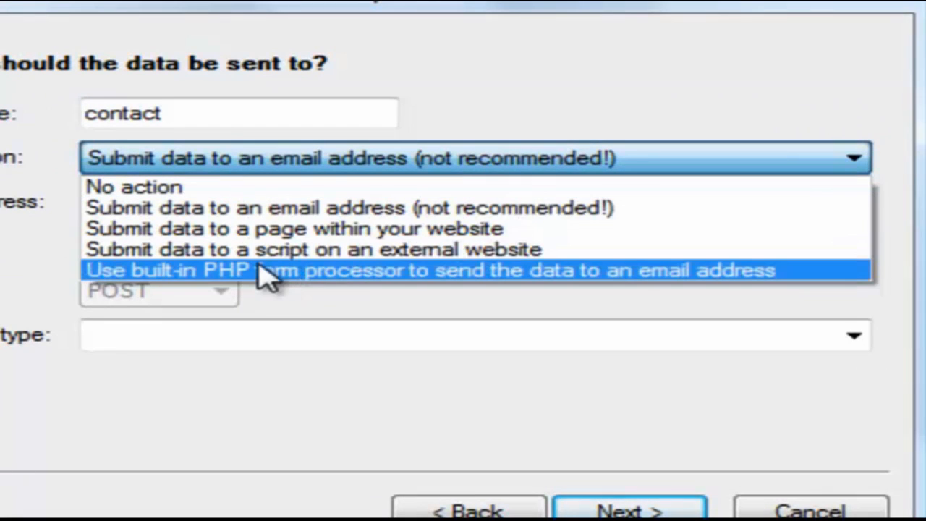
pyautogui.click(255, 270)
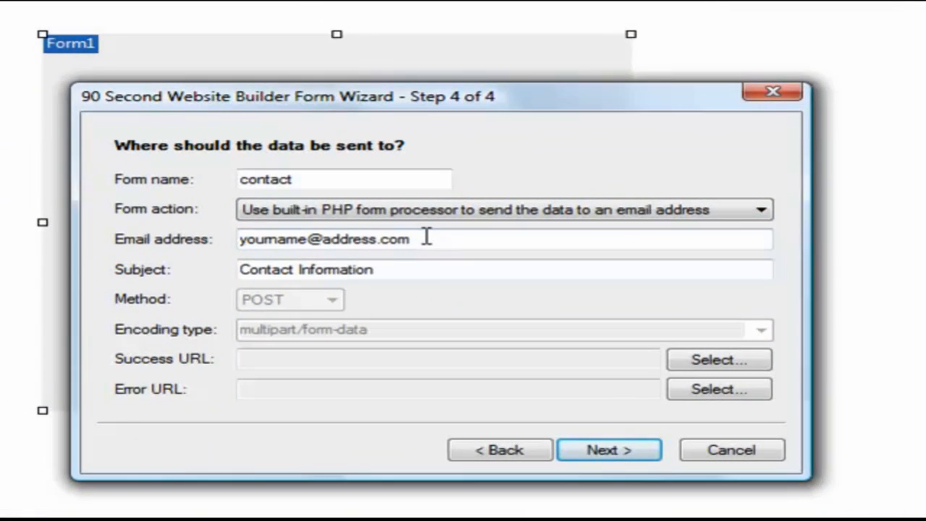
pyautogui.moveTo(427, 237); pyautogui.dragTo(241, 239)
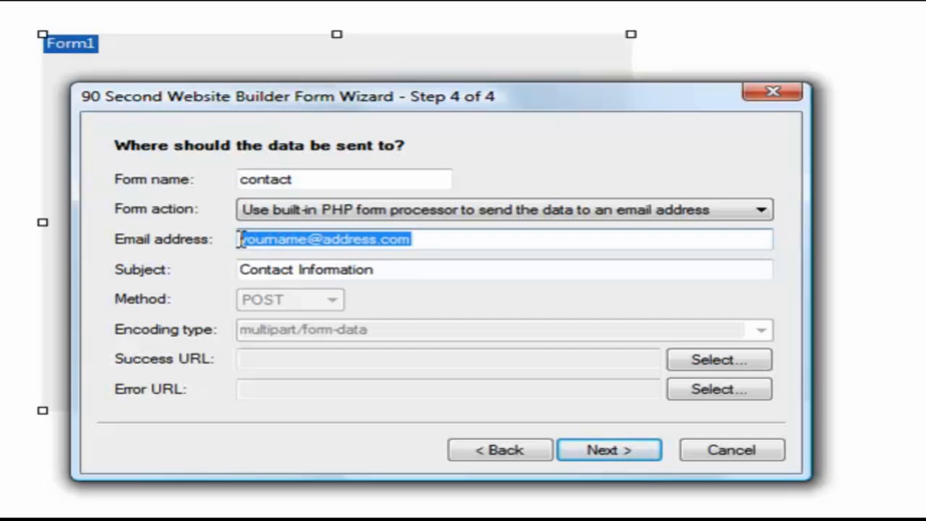
pyautogui.moveTo(386, 269); pyautogui.dragTo(241, 275)
pyautogui.click(396, 269)
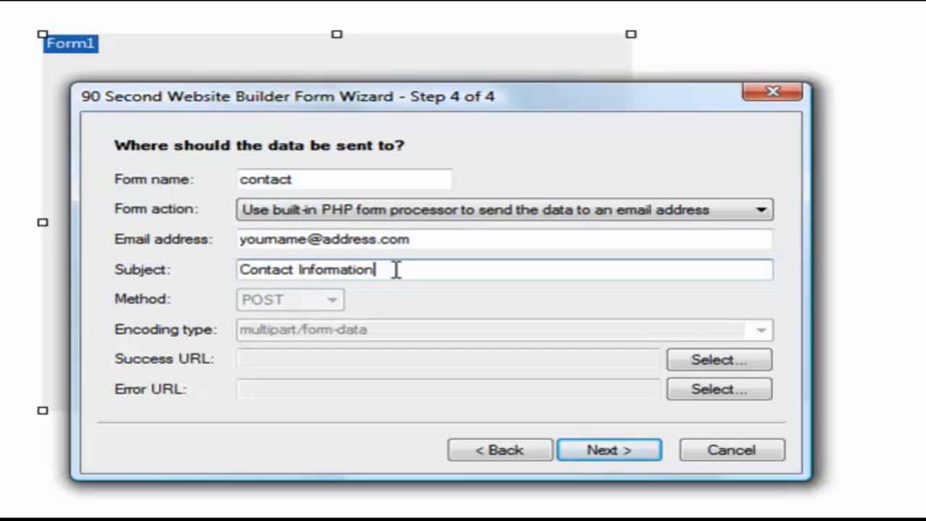
pyautogui.click(611, 450)
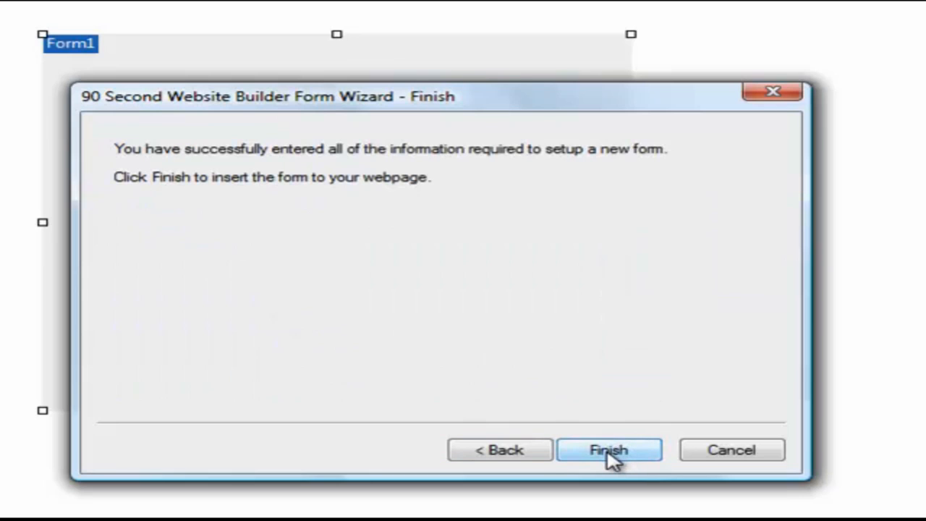
pyautogui.click(610, 451)
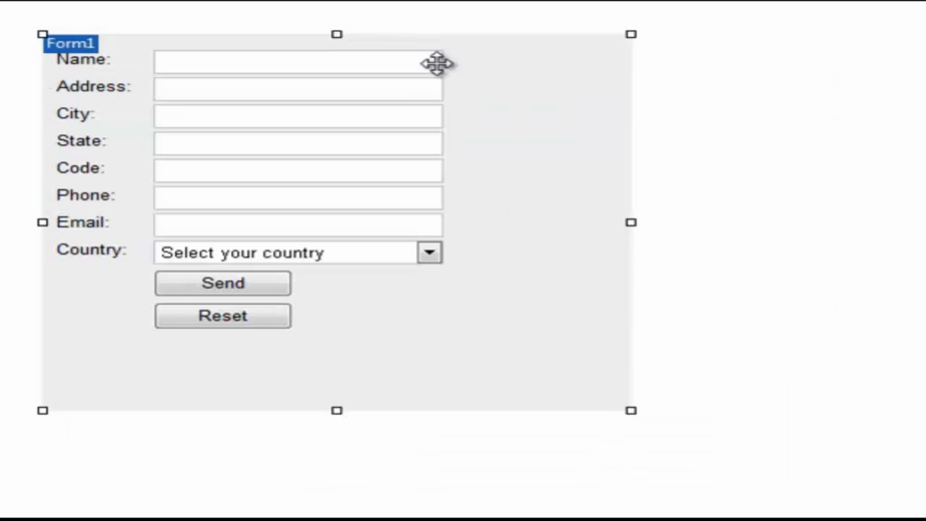
# Review the subject, message and success page fields in the inserted form's properties and accept them without changes
pyautogui.doubleClick(546, 267)
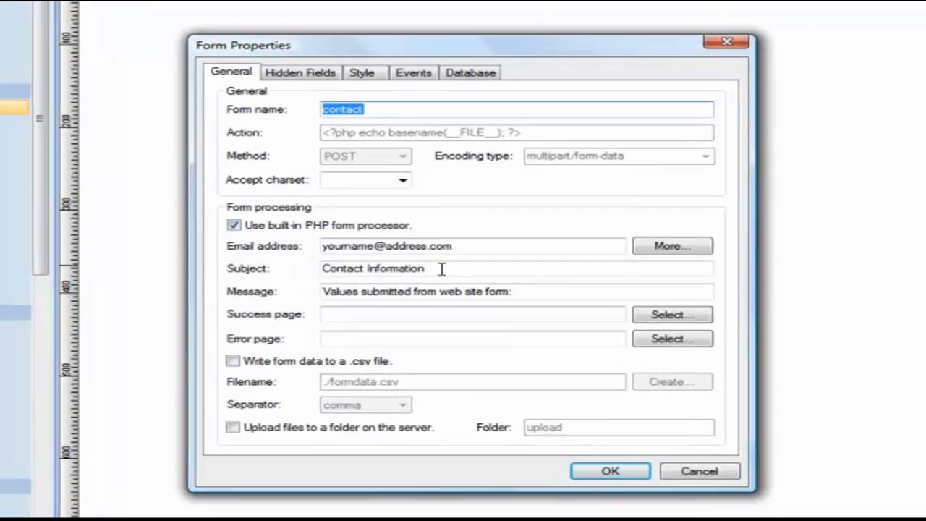
pyautogui.moveTo(481, 269); pyautogui.dragTo(329, 264)
pyautogui.click(327, 271)
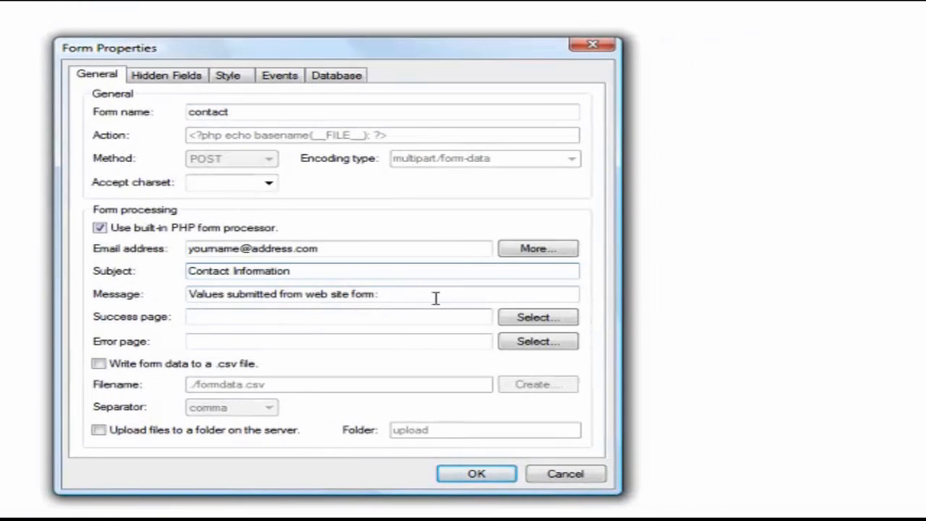
pyautogui.click(201, 316)
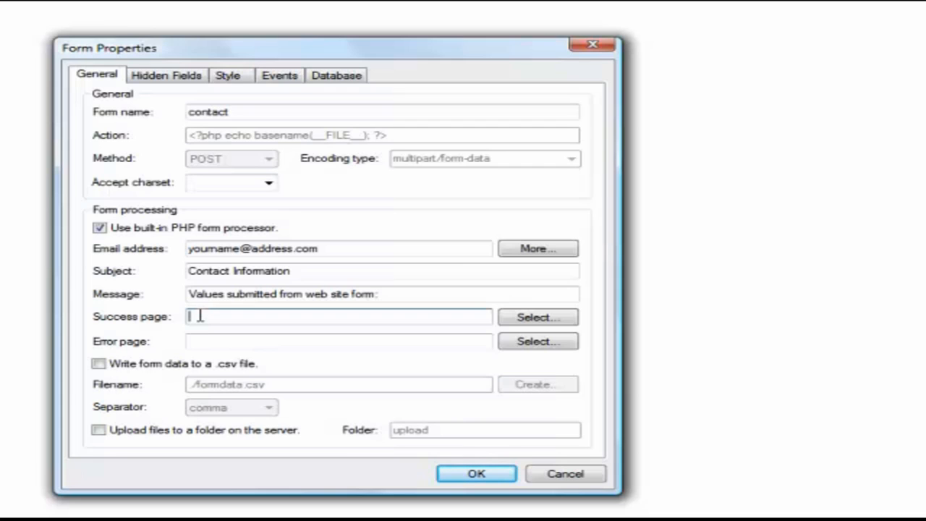
pyautogui.click(471, 473)
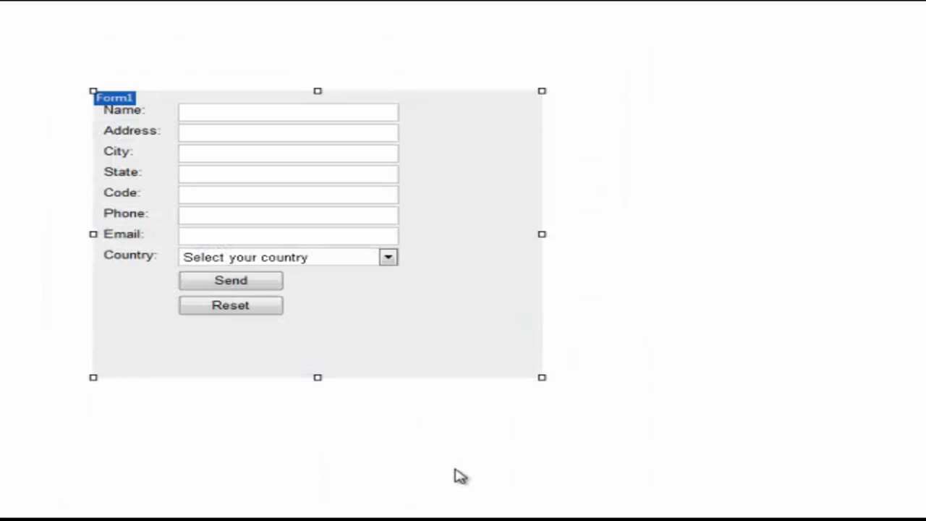
# Review the hidden fields, style, events and database settings in the contact form's properties
pyautogui.doubleClick(434, 333)
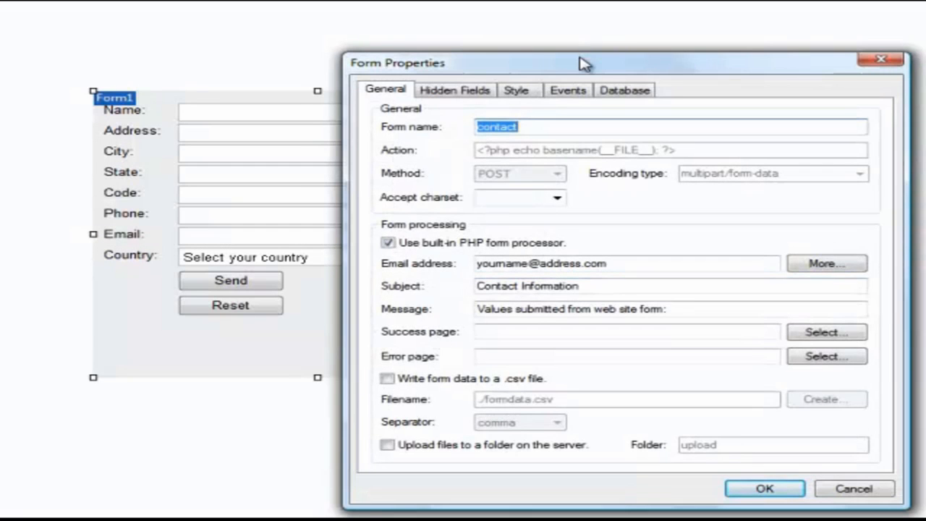
pyautogui.moveTo(585, 64); pyautogui.dragTo(298, 62)
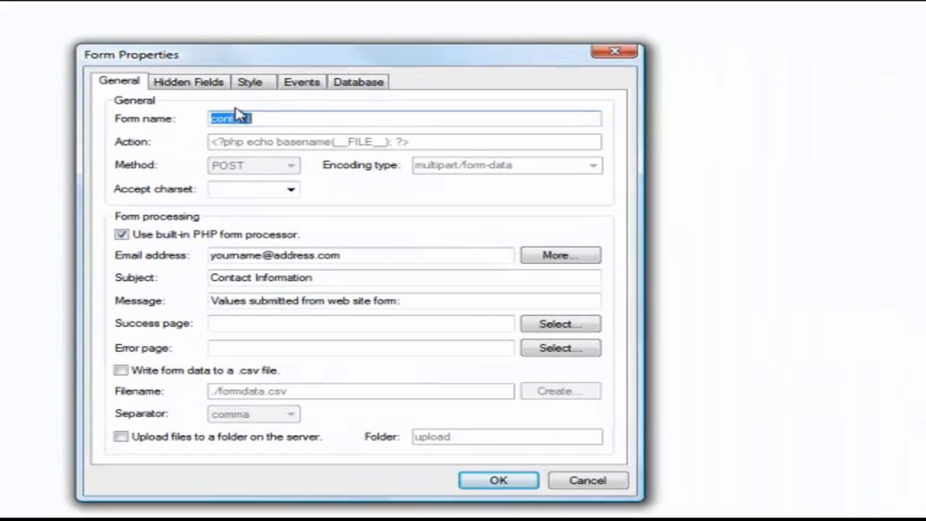
pyautogui.click(204, 84)
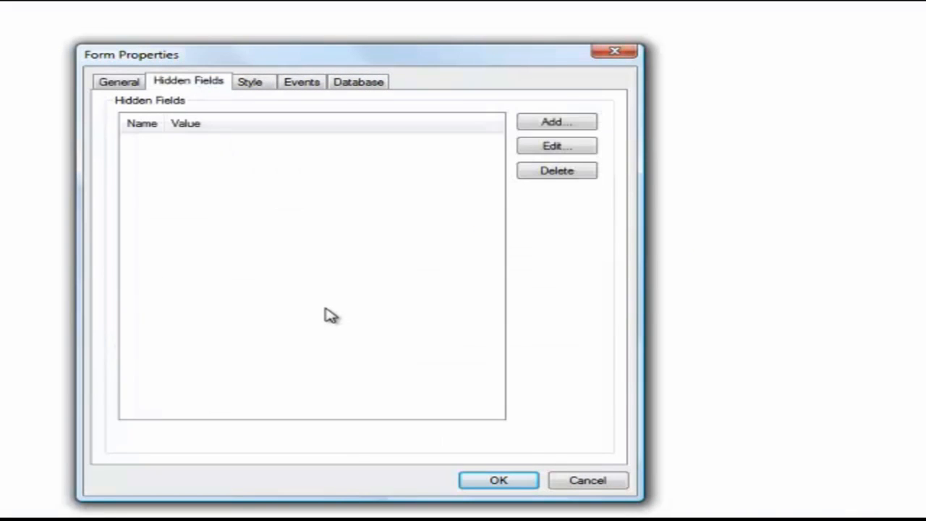
pyautogui.moveTo(209, 64); pyautogui.dragTo(350, 56)
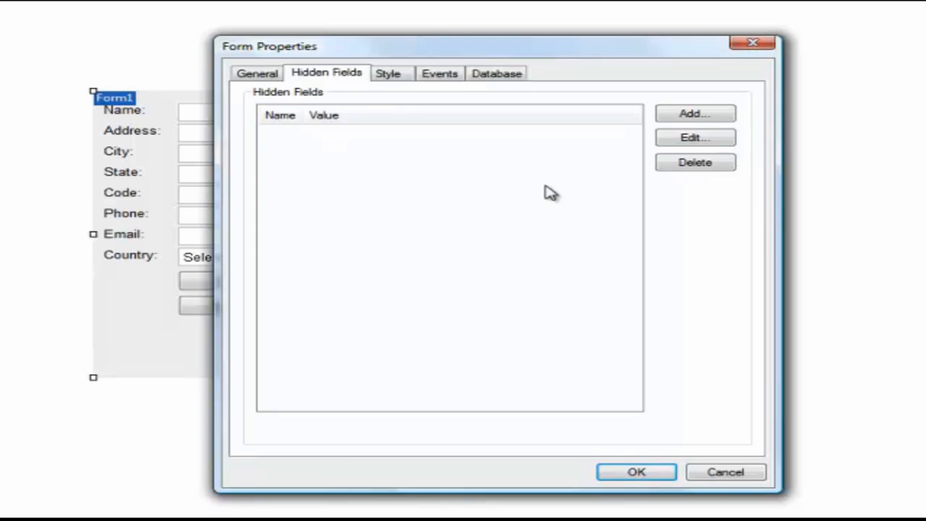
pyautogui.click(394, 78)
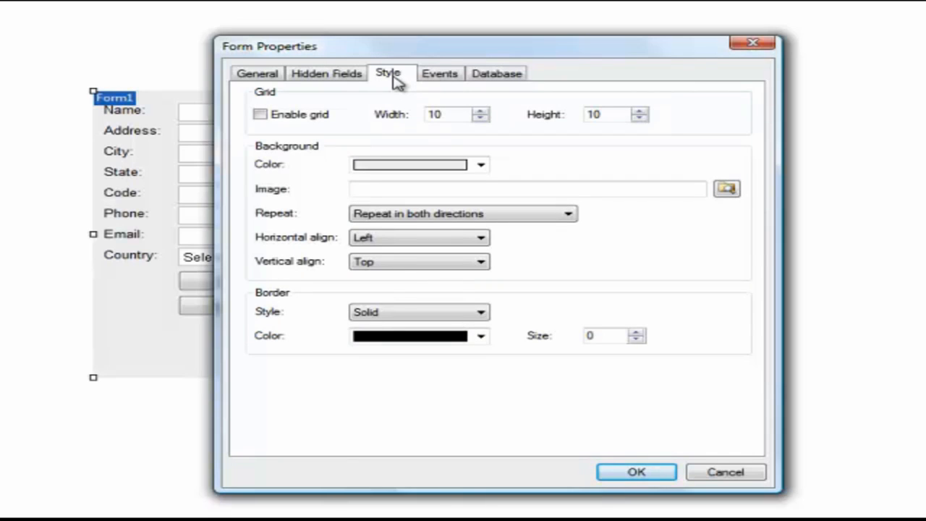
pyautogui.click(441, 77)
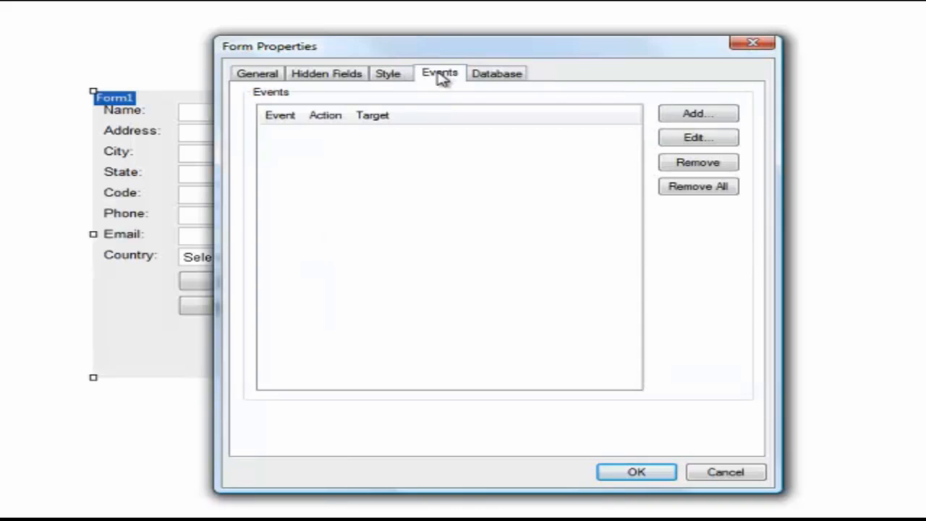
pyautogui.click(499, 78)
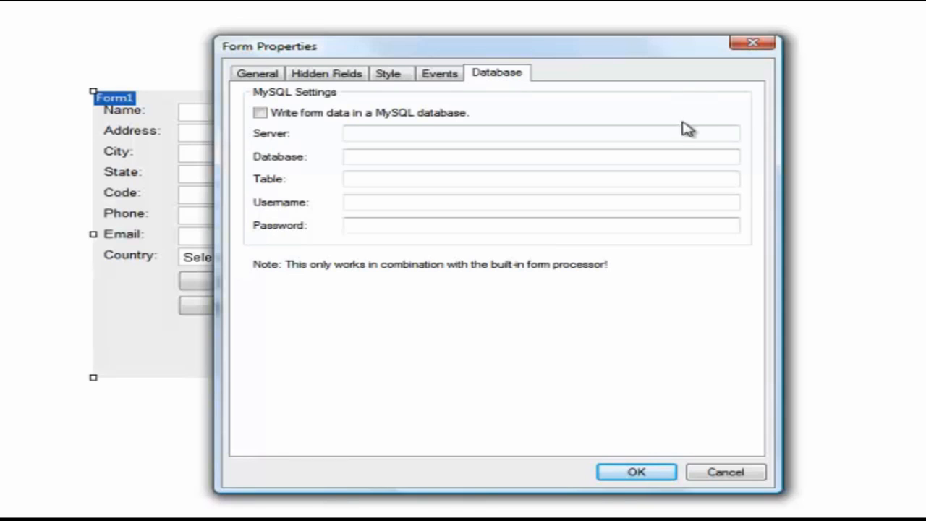
# Try writing form data to a MySQL database, go through the server, database, table, username and password fields, and disable the option again
pyautogui.click(259, 114)
pyautogui.click(368, 135)
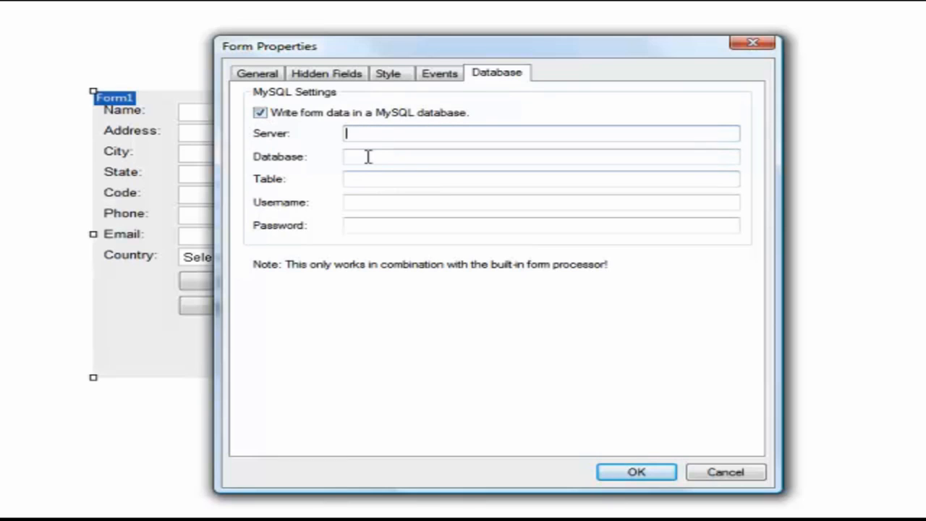
pyautogui.click(368, 156)
pyautogui.click(362, 180)
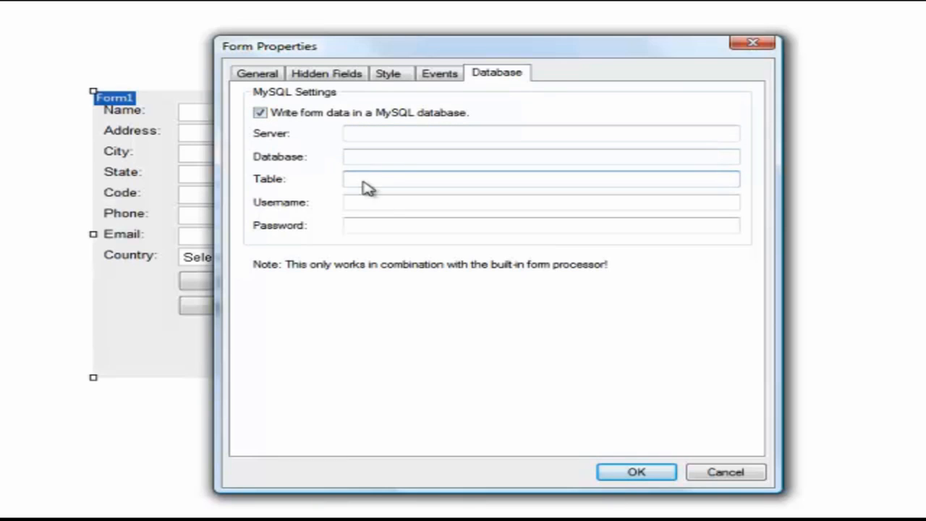
pyautogui.click(367, 203)
pyautogui.click(360, 225)
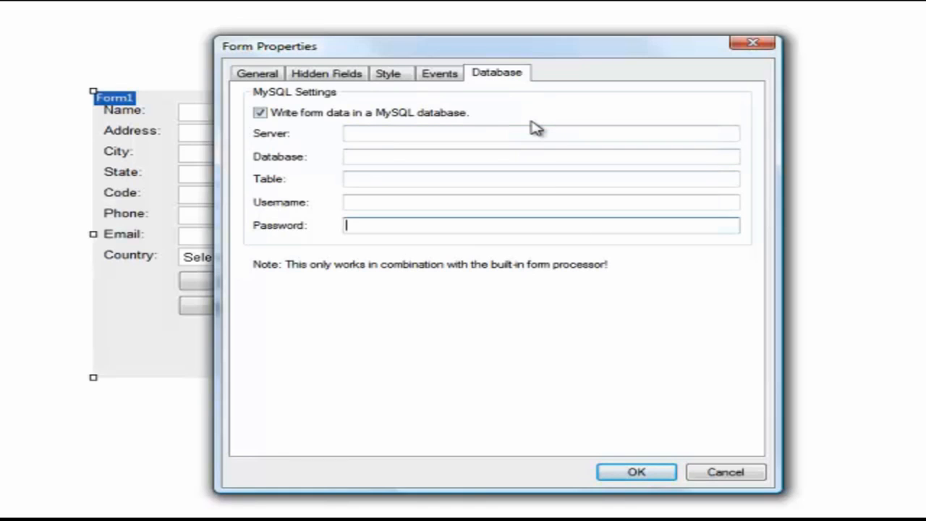
pyautogui.click(260, 113)
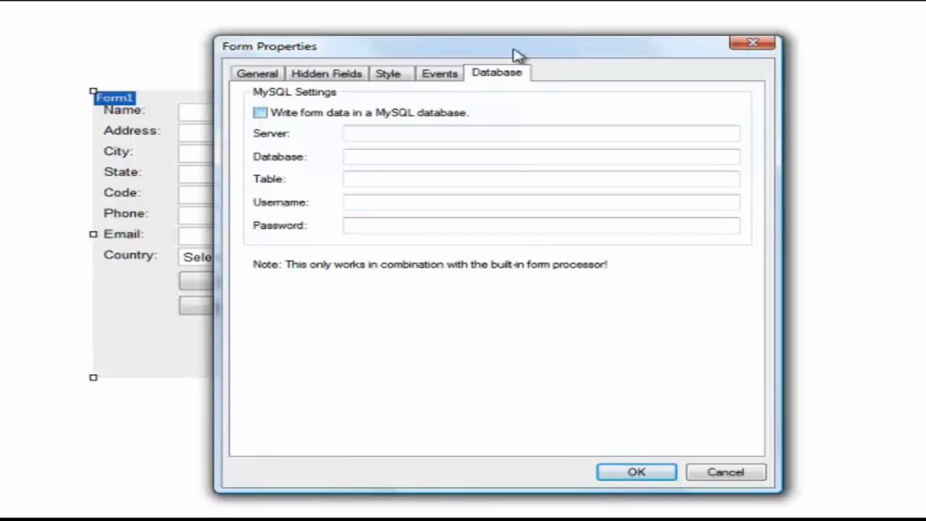
# Check the built-in PHP form processor and email address settings, and accept the form properties without changes
pyautogui.click(259, 76)
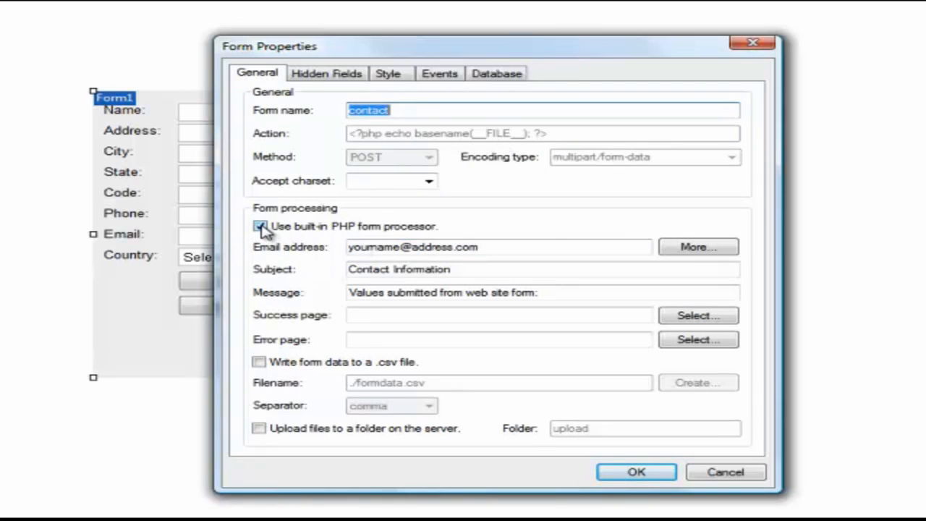
pyautogui.moveTo(481, 247); pyautogui.dragTo(332, 246)
pyautogui.click(489, 247)
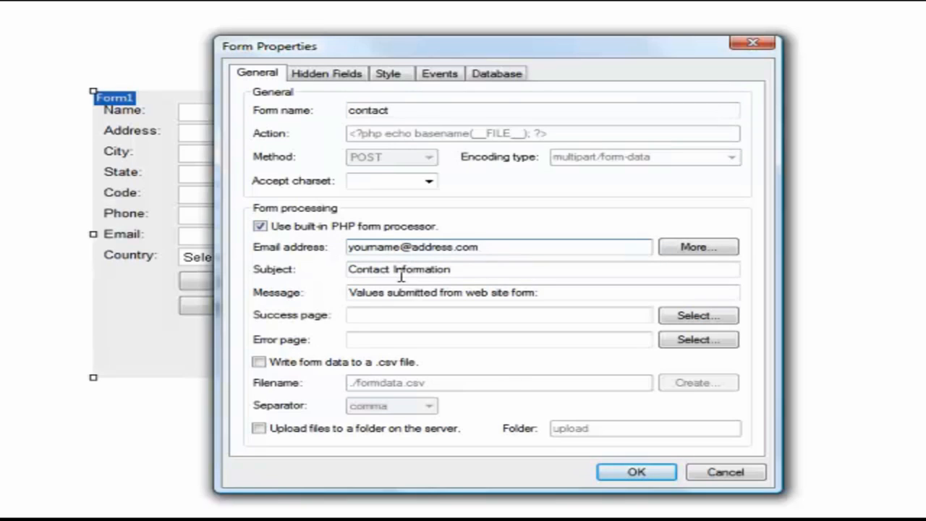
pyautogui.click(630, 472)
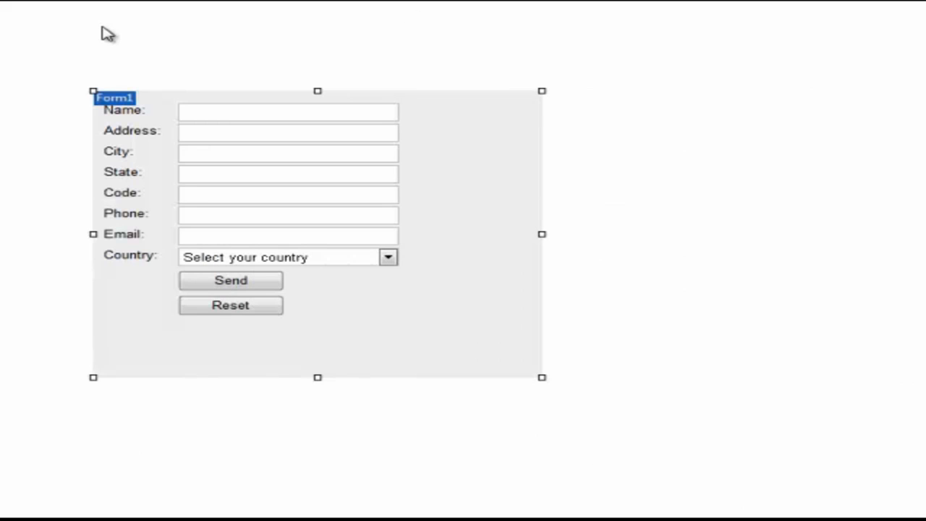
# Switch the page's file extension to htm and then to html in the page properties
pyautogui.rightClick(588, 272)
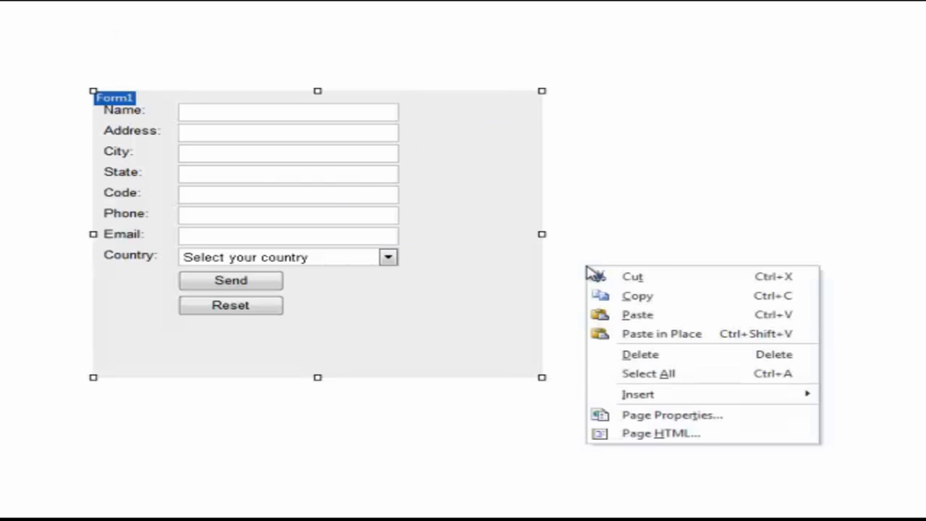
pyautogui.click(640, 418)
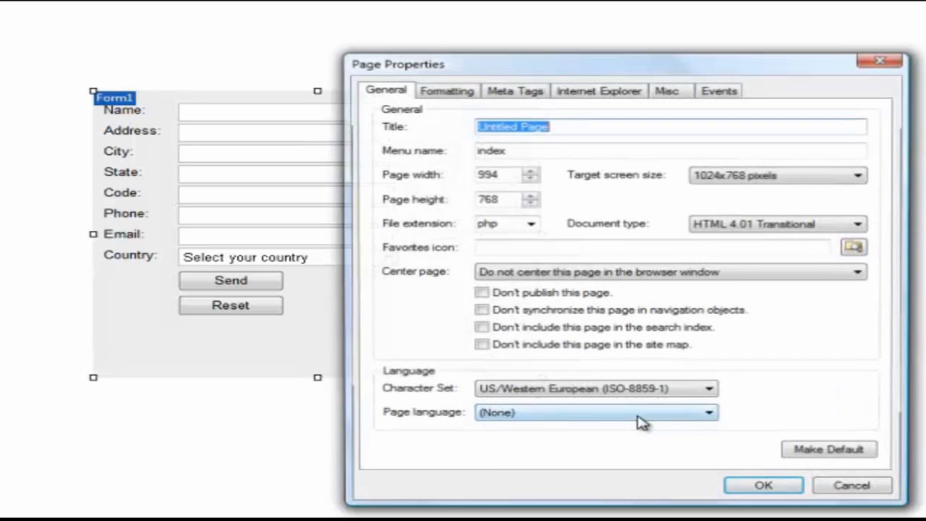
pyautogui.moveTo(579, 74); pyautogui.dragTo(342, 26)
pyautogui.click(332, 186)
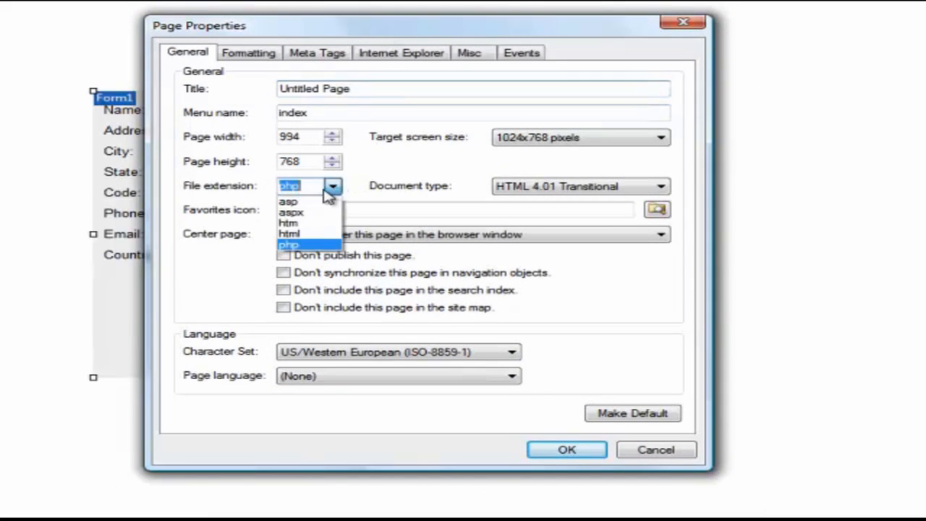
pyautogui.click(298, 223)
pyautogui.click(333, 186)
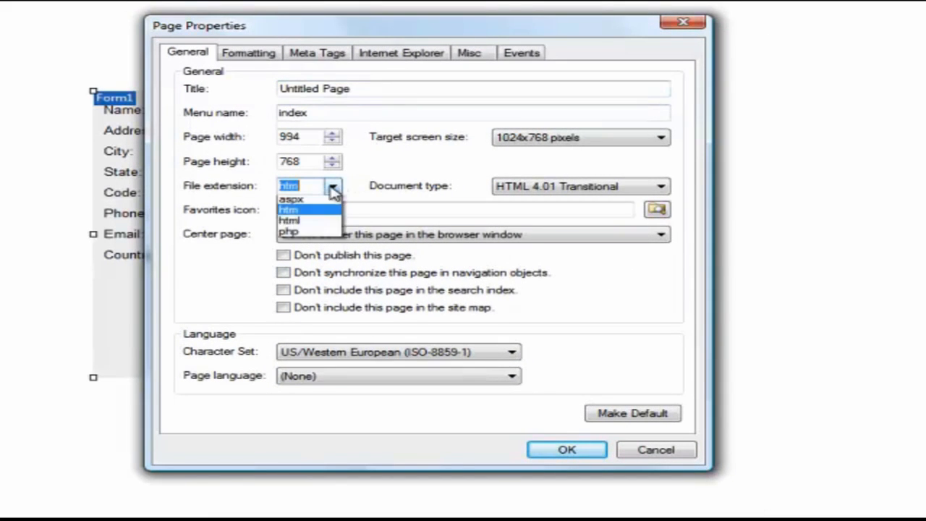
pyautogui.click(296, 230)
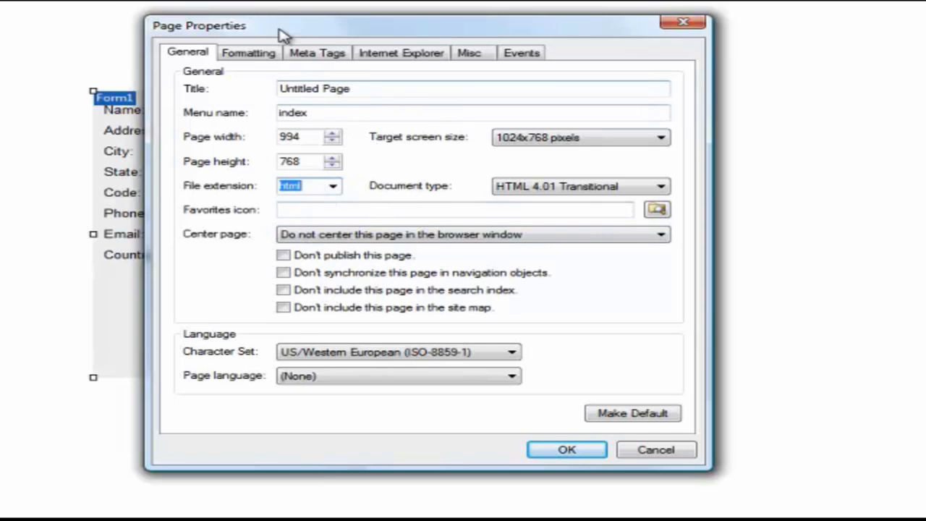
# Set the page's file extension to php and close the page properties
pyautogui.moveTo(278, 32); pyautogui.dragTo(352, 33)
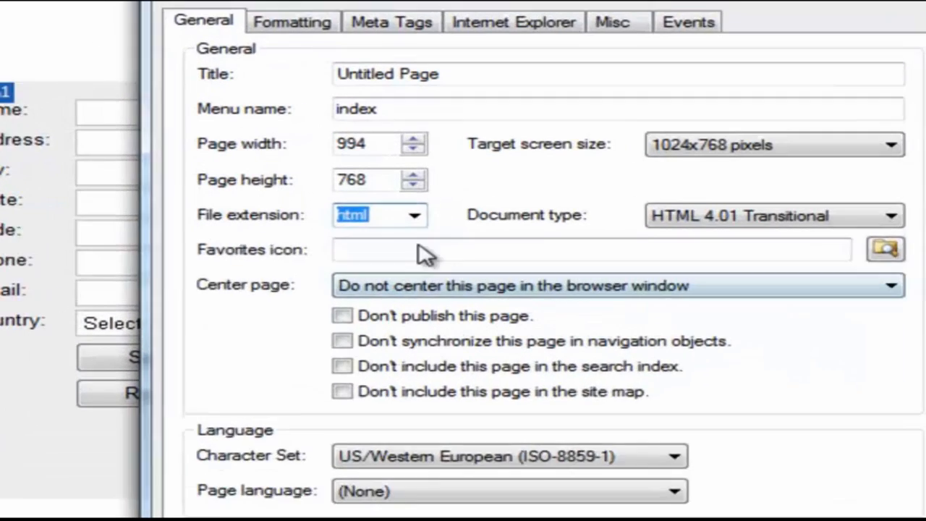
pyautogui.click(415, 182)
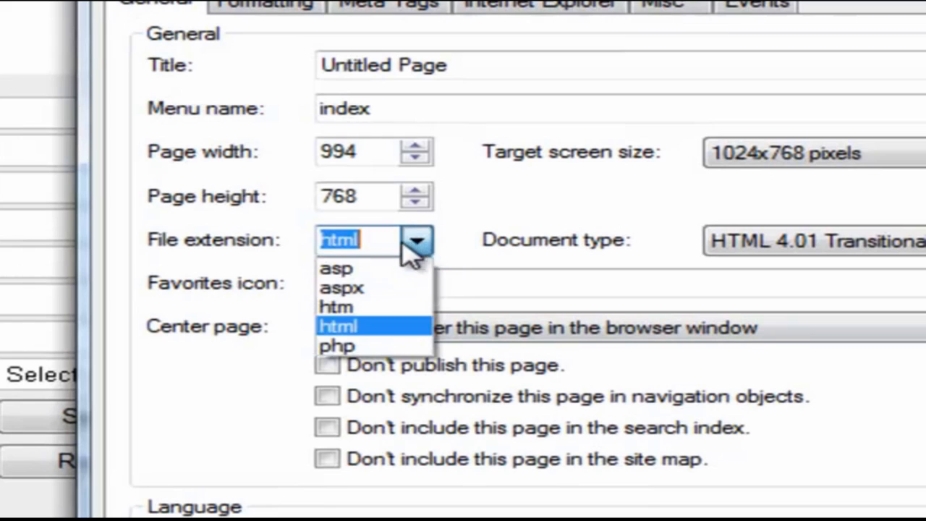
pyautogui.click(357, 347)
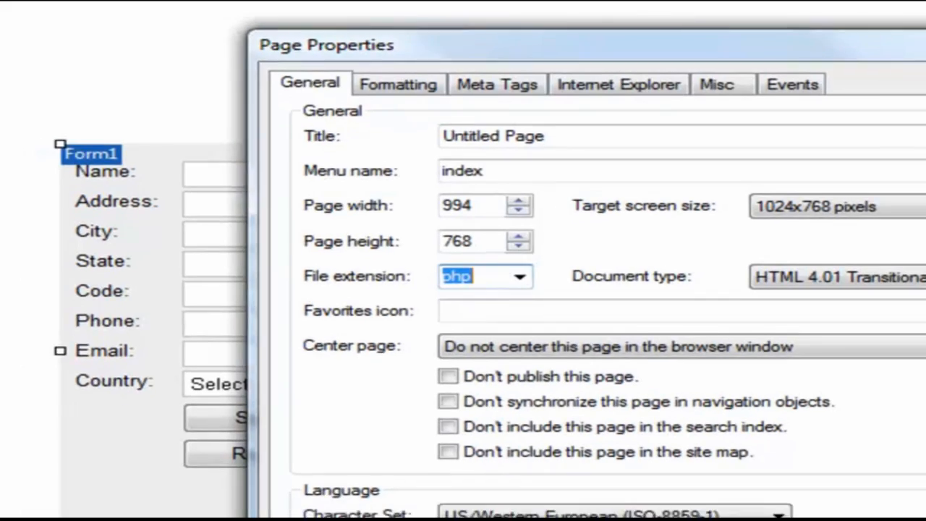
pyautogui.click(886, 488)
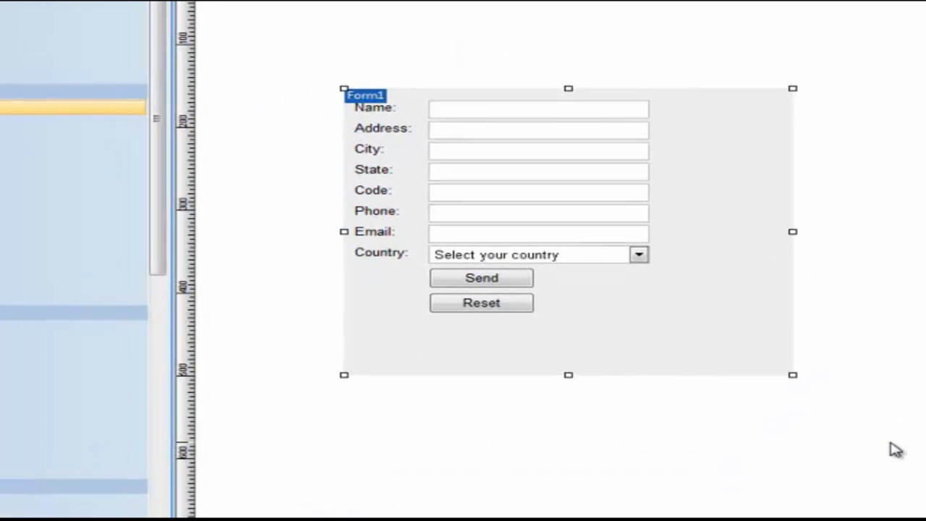
# Recheck the form's general and processing properties, close them, and look at the form's Address and State input fields
pyautogui.doubleClick(660, 295)
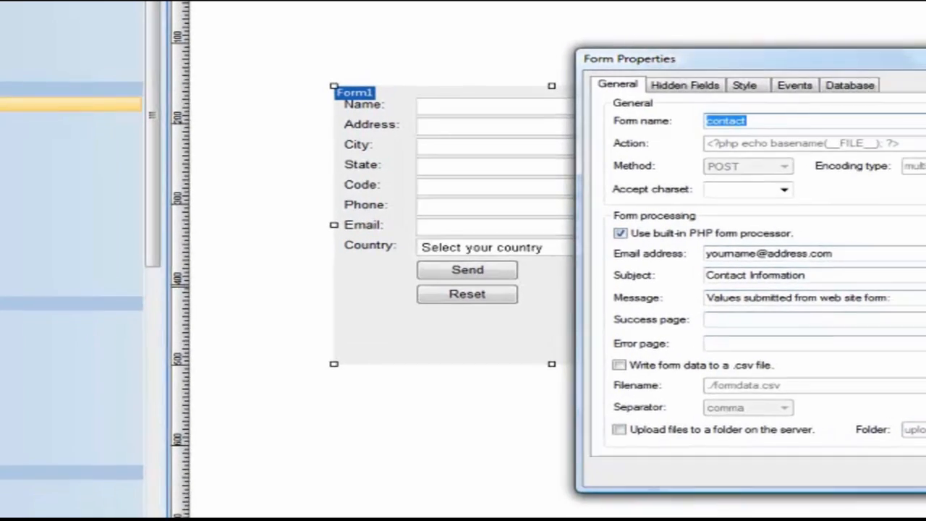
pyautogui.click(891, 436)
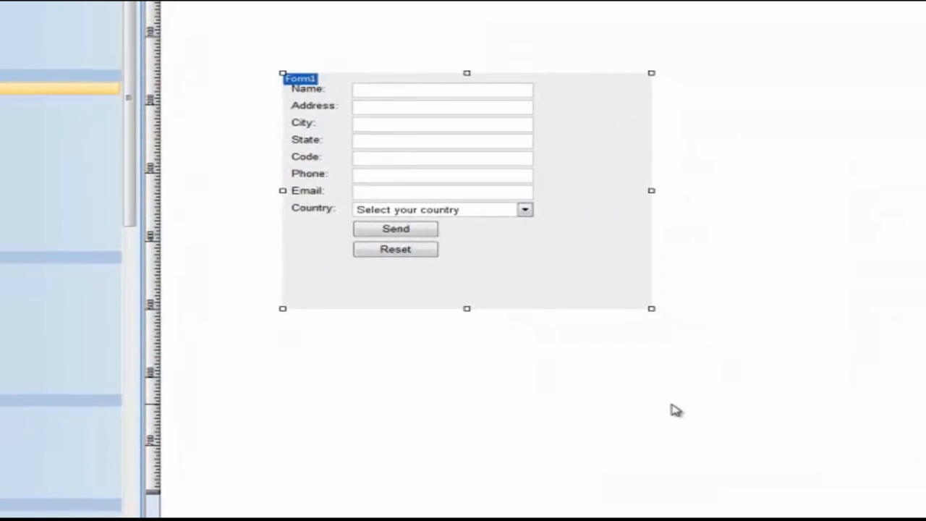
pyautogui.click(391, 106)
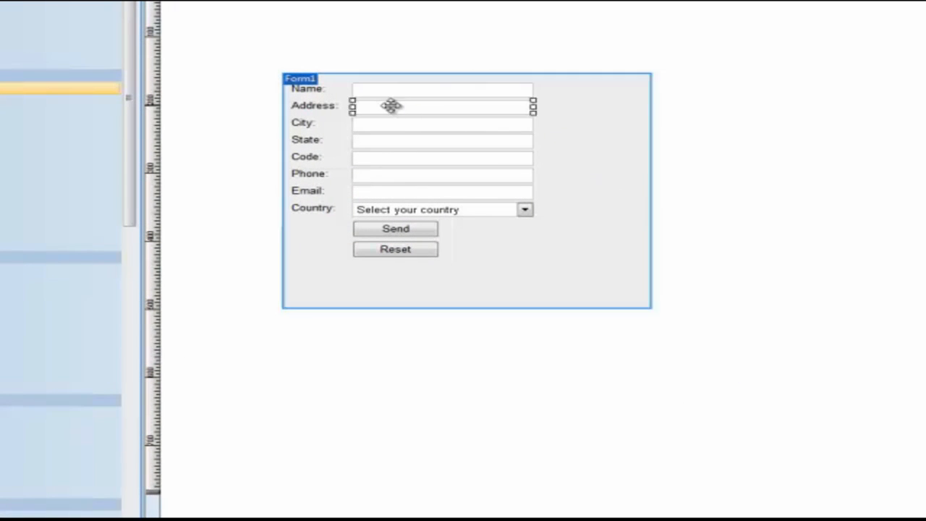
pyautogui.click(386, 140)
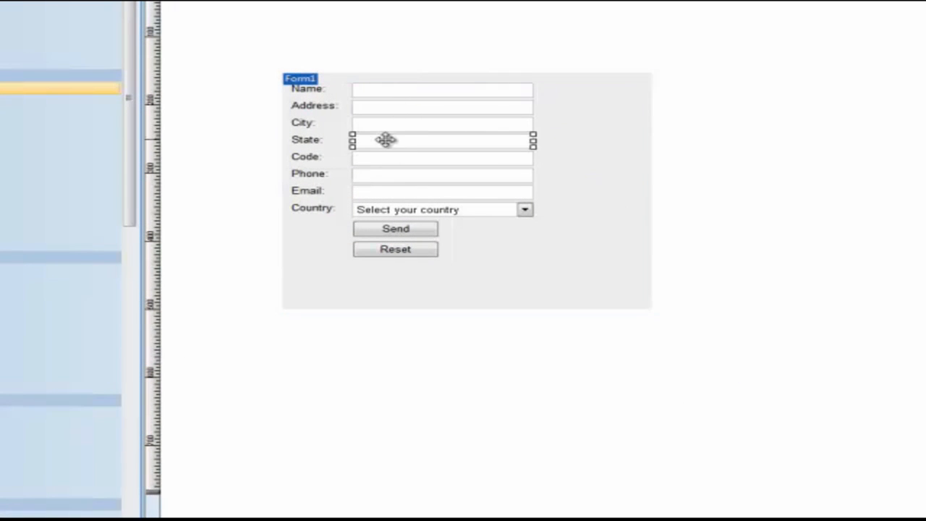